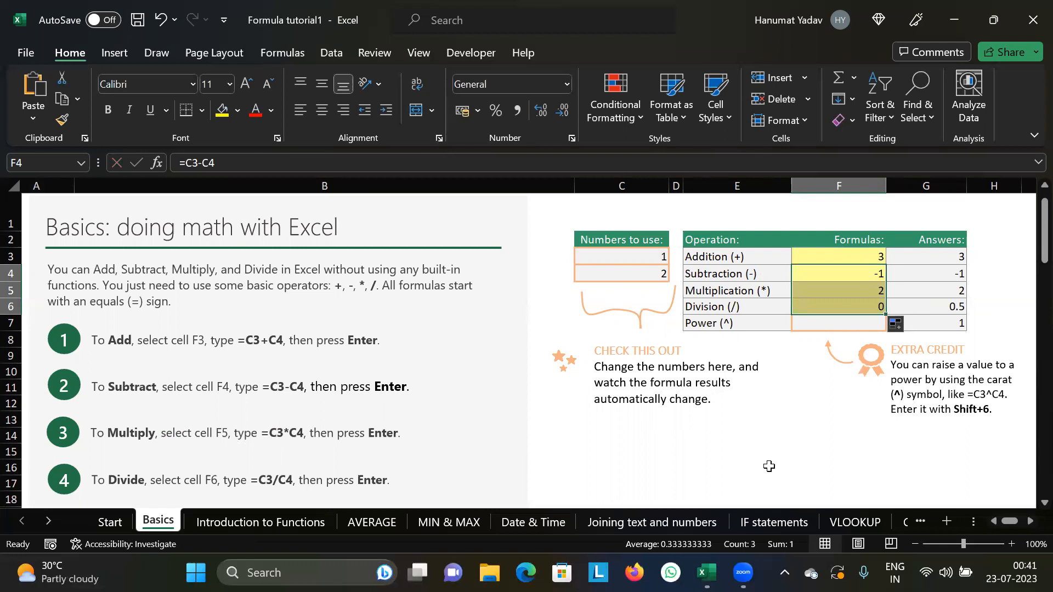
# Step: Undo the formula fill in F5:F6, restore the subtraction formula in F4 and select the multiplication cell F5
pyautogui.hotkey('ctrl', 'z')
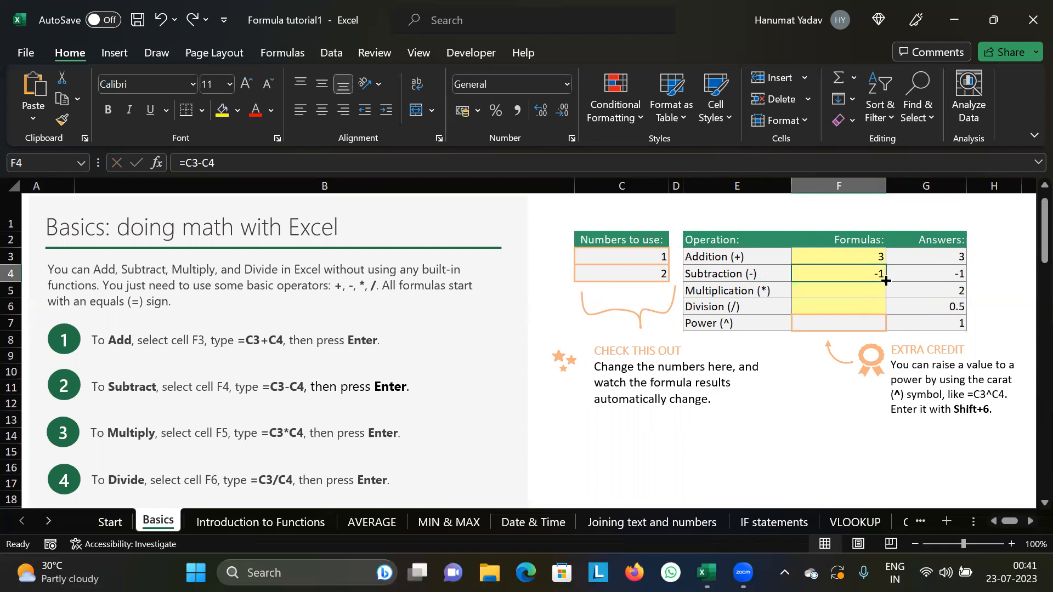
pyautogui.moveTo(886, 280)
pyautogui.mouseDown()
pyautogui.moveTo(886, 322)
pyautogui.moveTo(881, 277)
pyautogui.mouseUp()
pyautogui.click(868, 294)
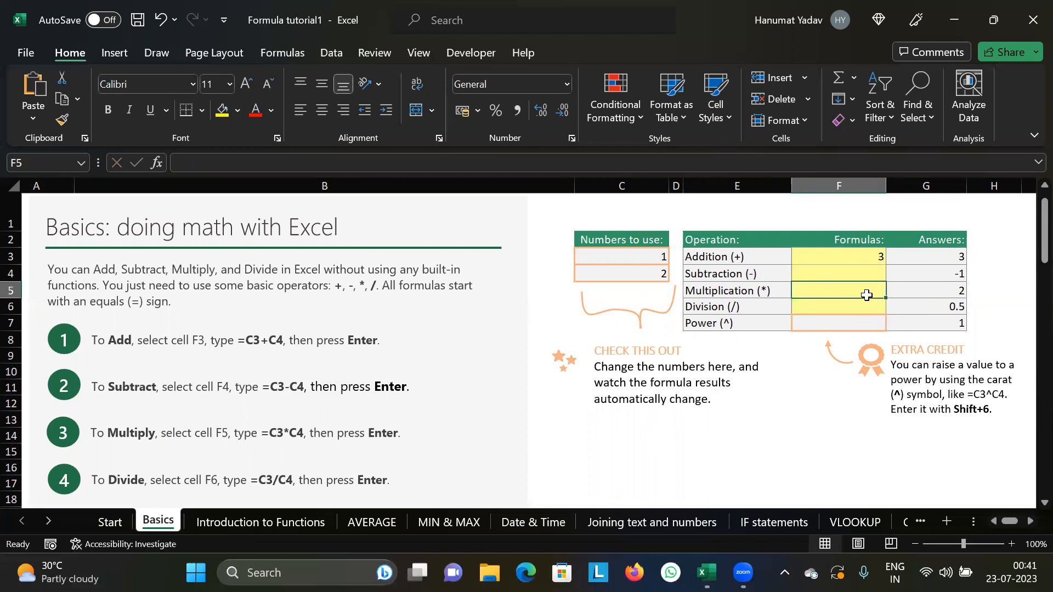
pyautogui.hotkey('ctrl', 'z')
pyautogui.click(872, 294)
pyautogui.hscroll(1, 928, 380)
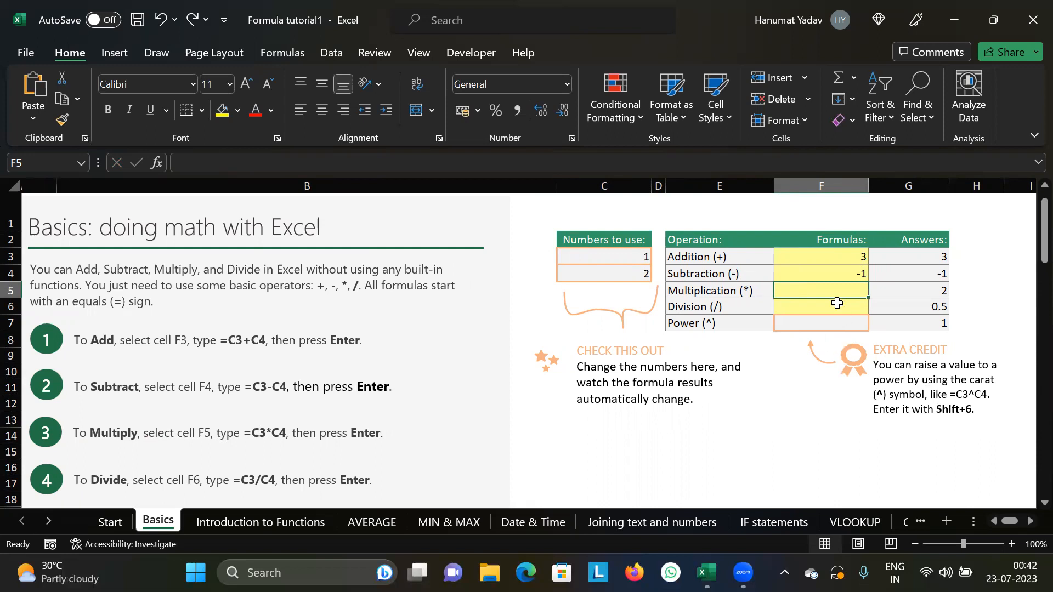
# Step: Enter the power formula =C3^C4 in cell F7
pyautogui.click(802, 324)
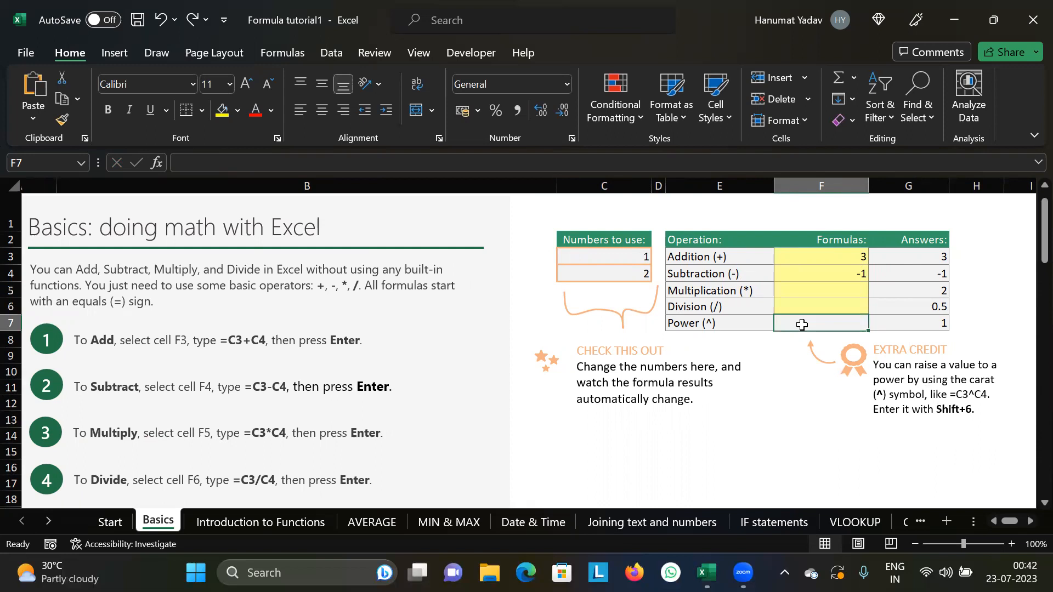
pyautogui.write('=')
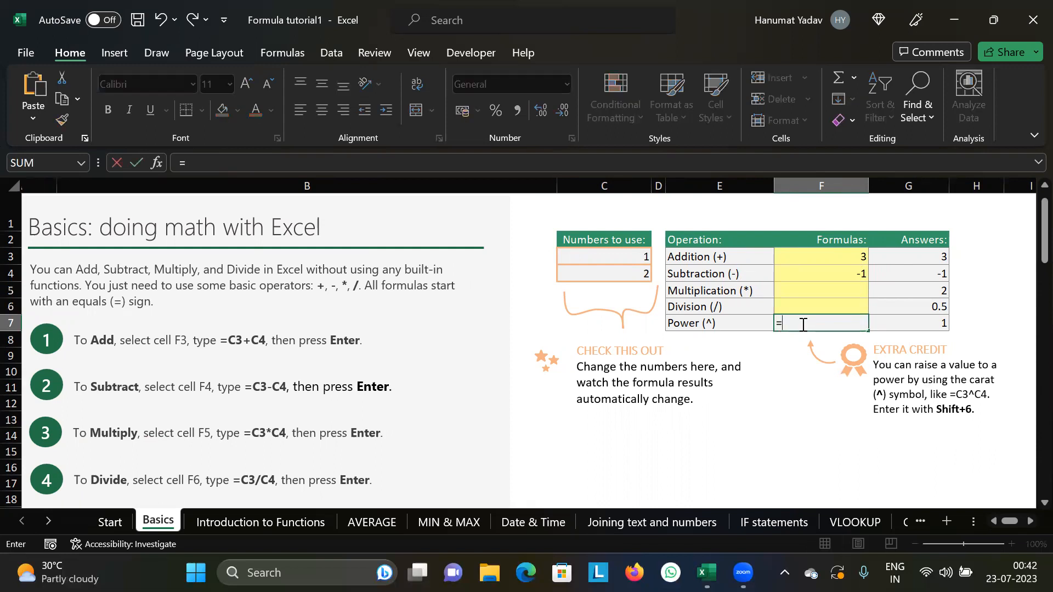
pyautogui.click(616, 258)
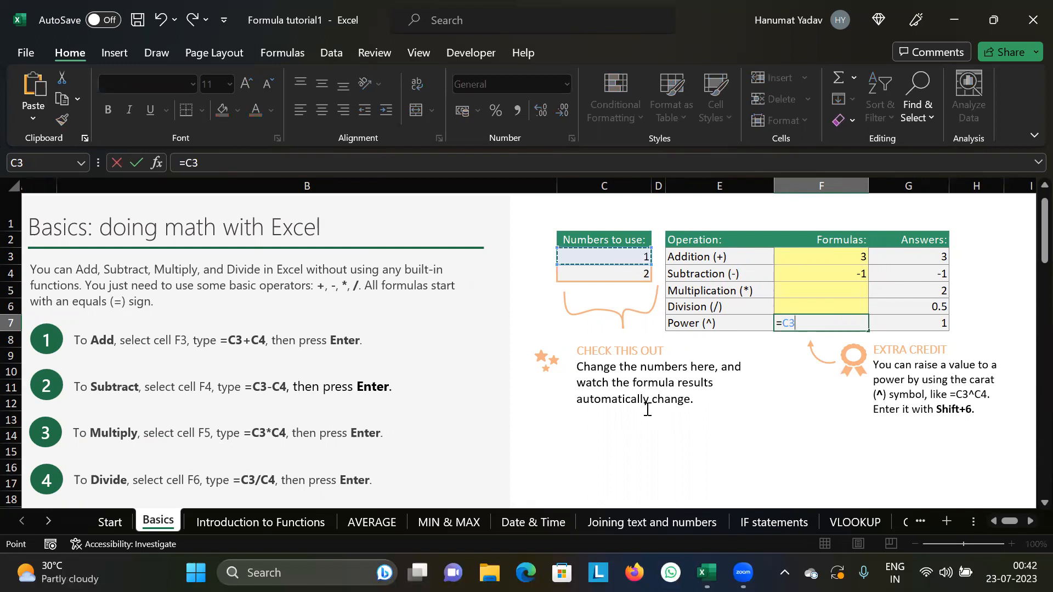
pyautogui.write('^')
pyautogui.click(637, 274)
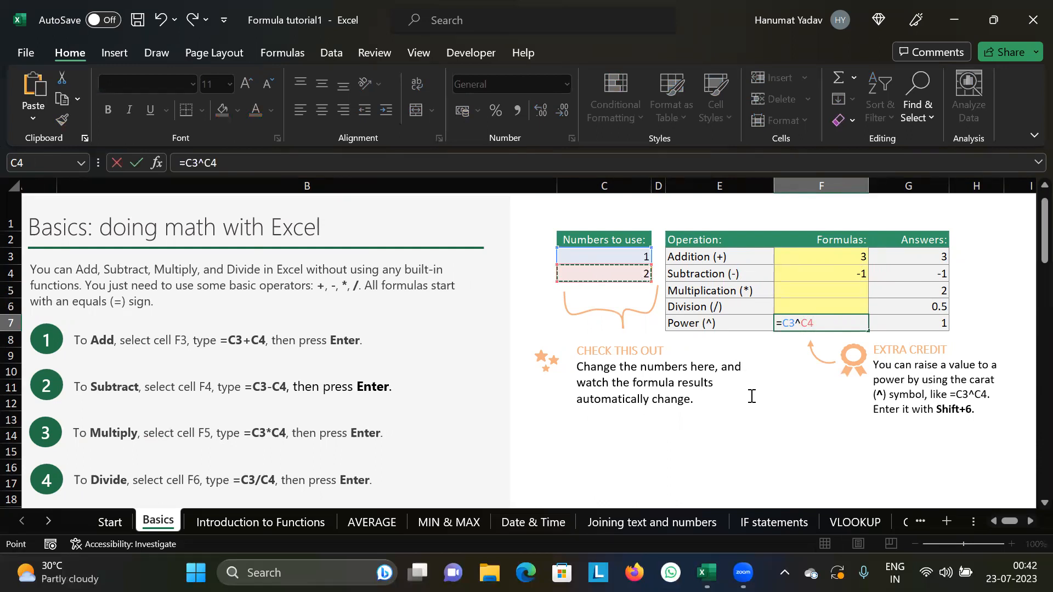
pyautogui.press('Return')
pyautogui.press('Up')
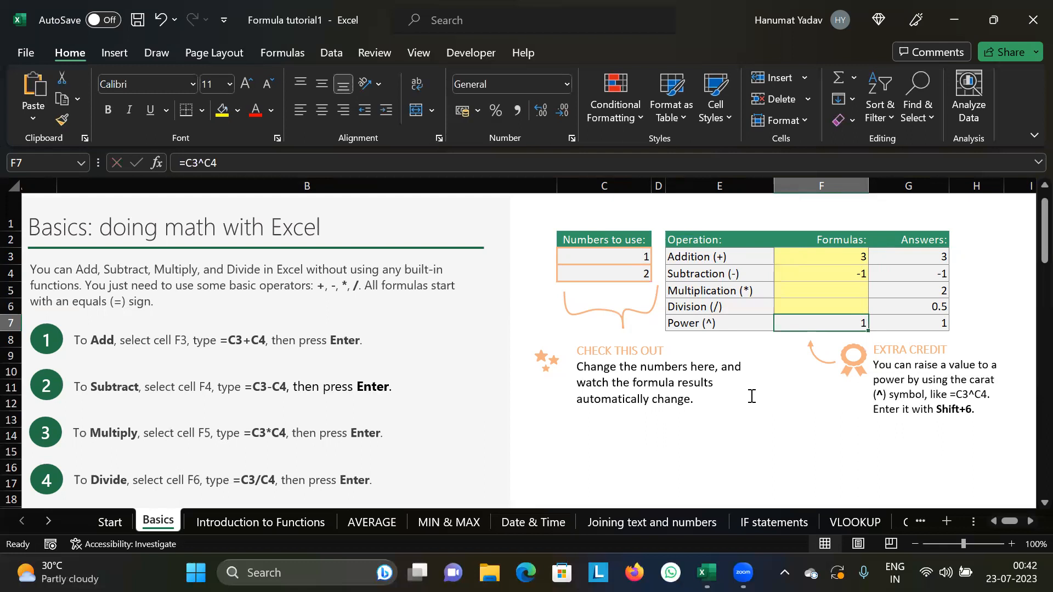
# Step: Clear the power formula from cell F7
pyautogui.press('BackSpace')
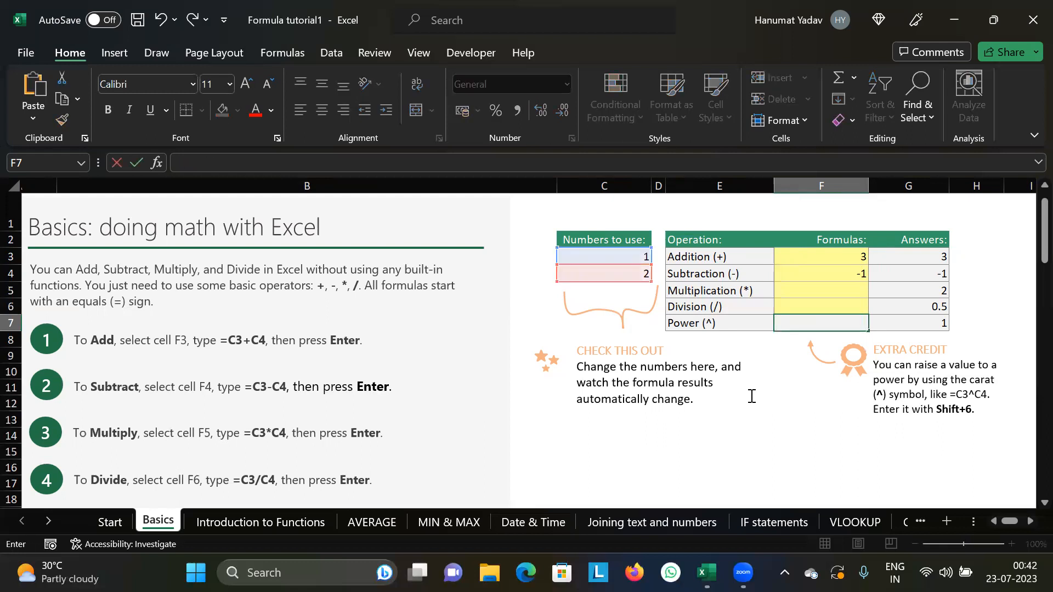
pyautogui.write('=^')
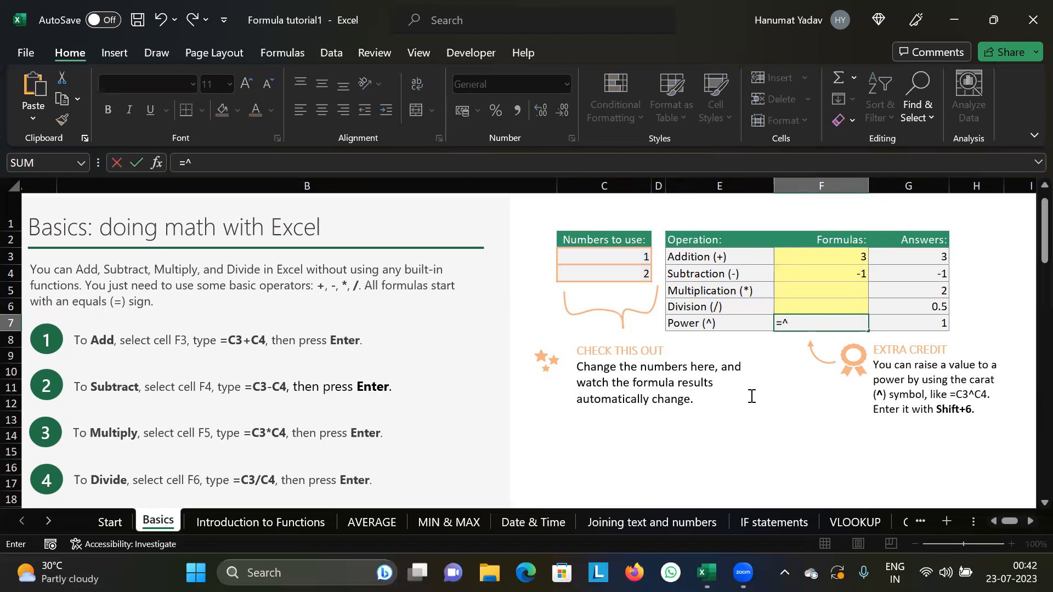
pyautogui.press('BackSpace')
pyautogui.click(790, 371)
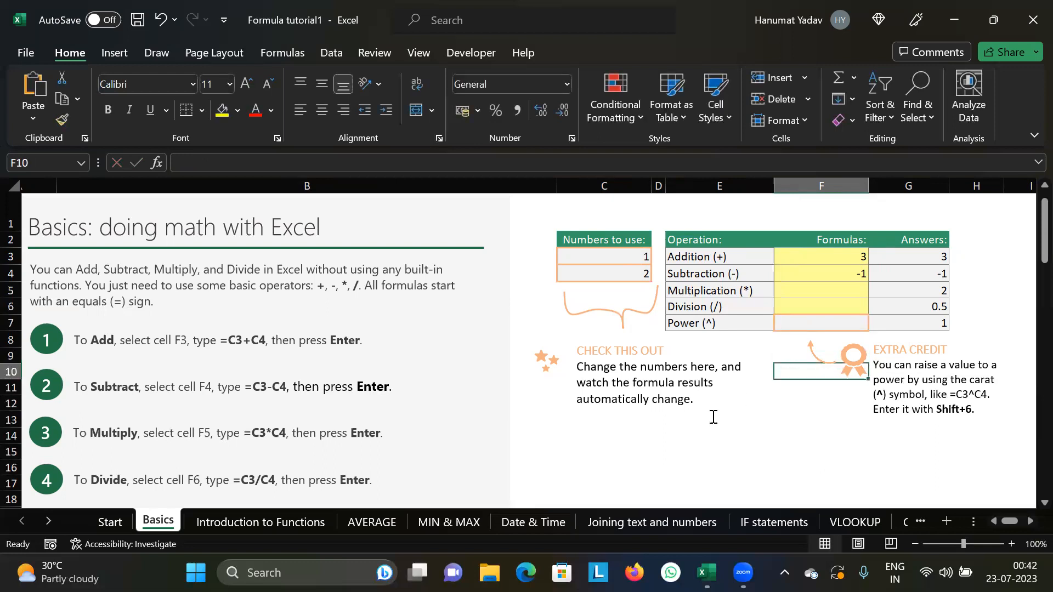
# Step: Open the Introduction to Functions sheet and examine the formula behind the fruit total in D7
pyautogui.scroll(-1, 549, 423)
pyautogui.click(246, 521)
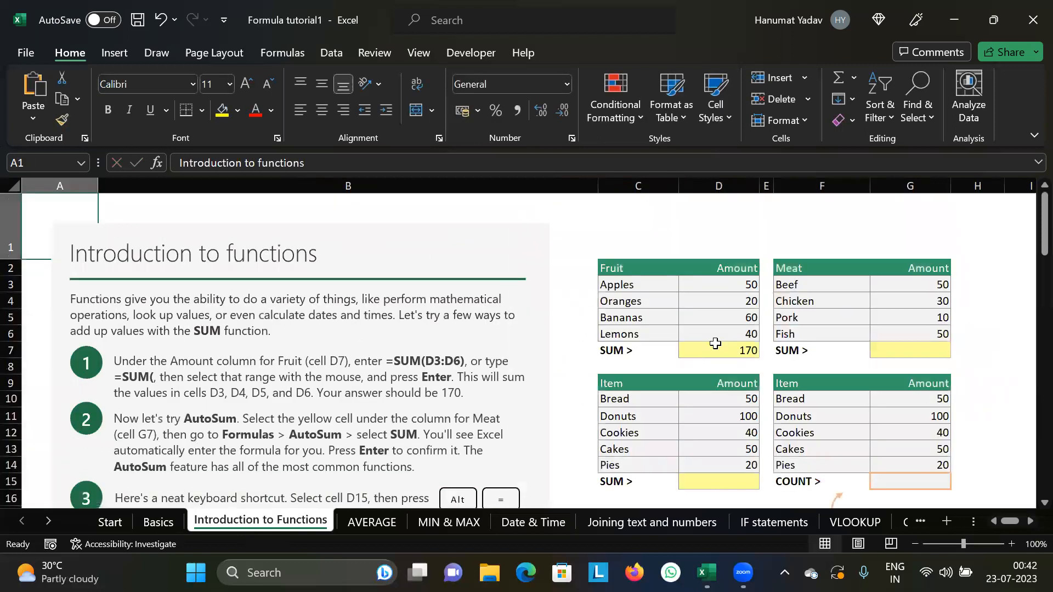
pyautogui.scroll(-1, 715, 344)
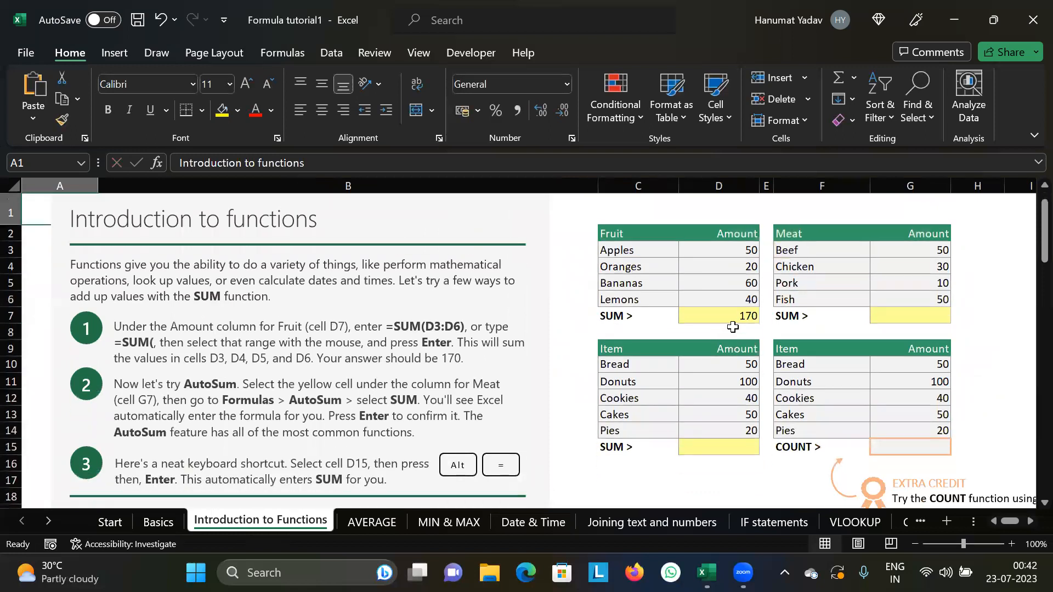
pyautogui.click(734, 321)
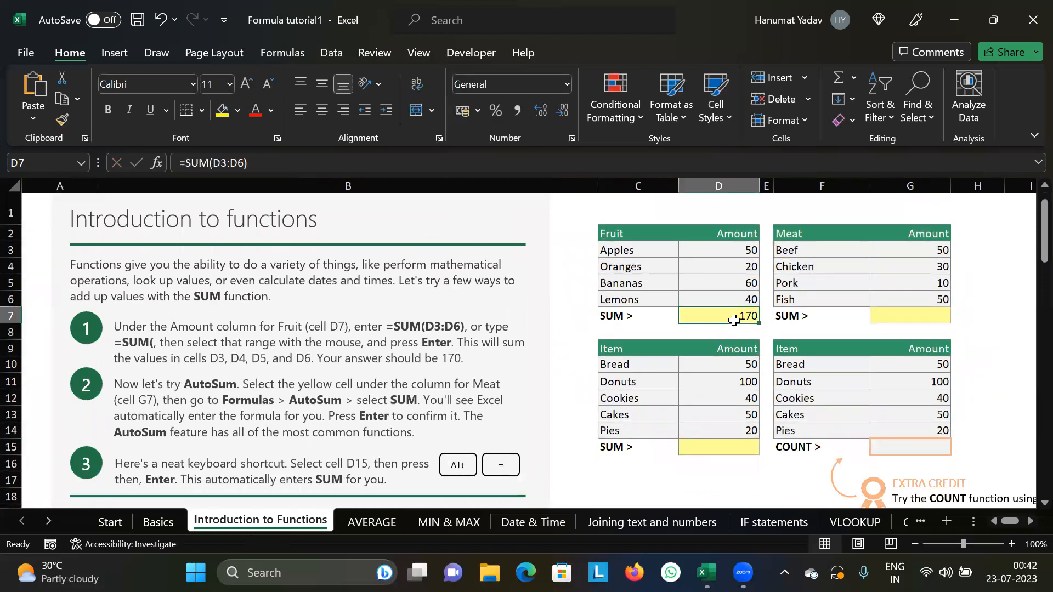
pyautogui.scroll(-1, 735, 390)
pyautogui.click(718, 408)
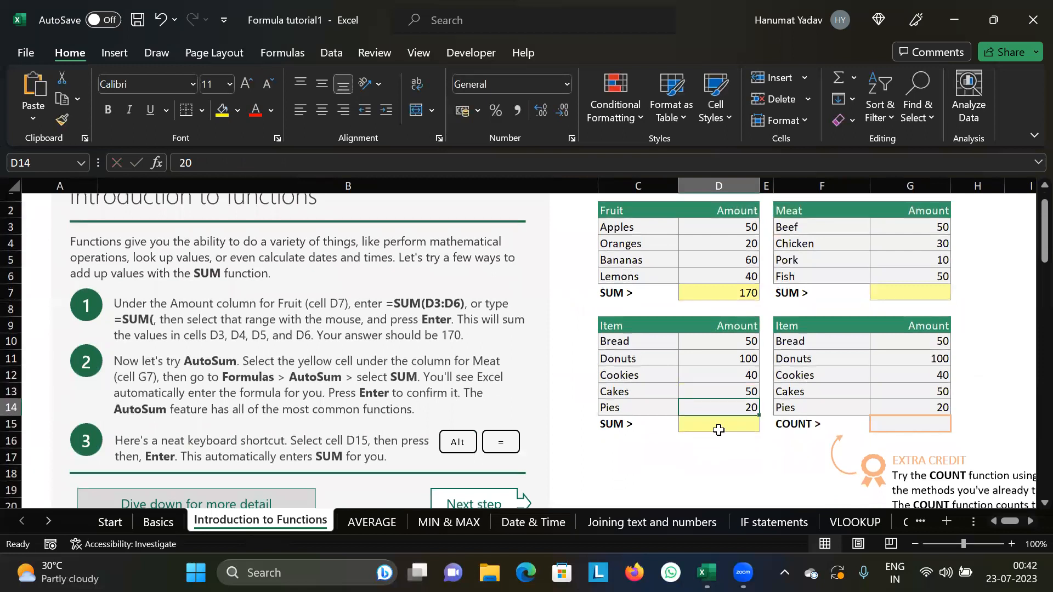
pyautogui.doubleClick(714, 427)
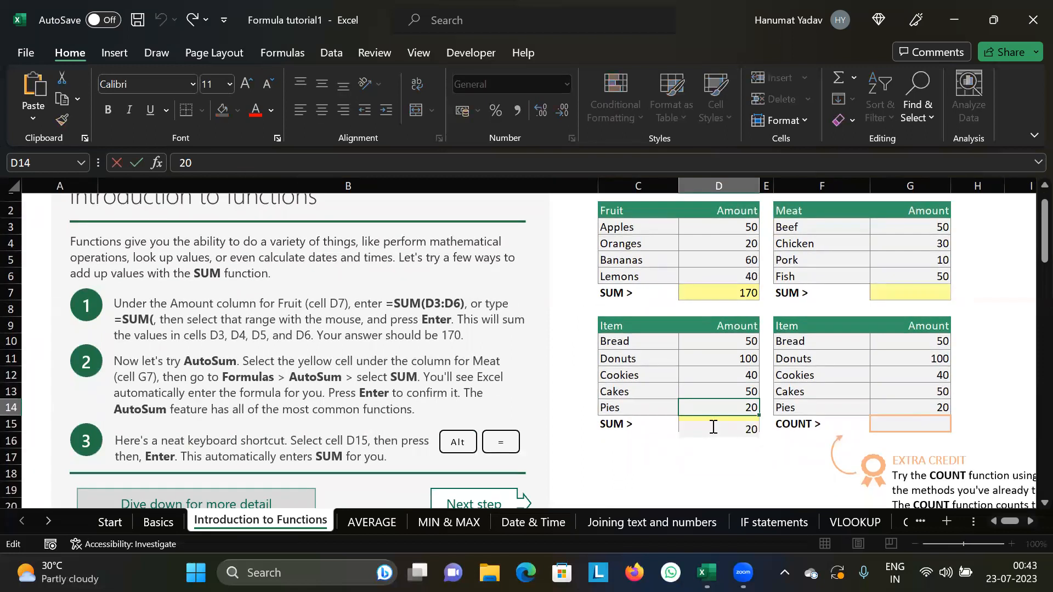
pyautogui.press('BackSpace')
pyautogui.press('BackSpace')
pyautogui.write('=')
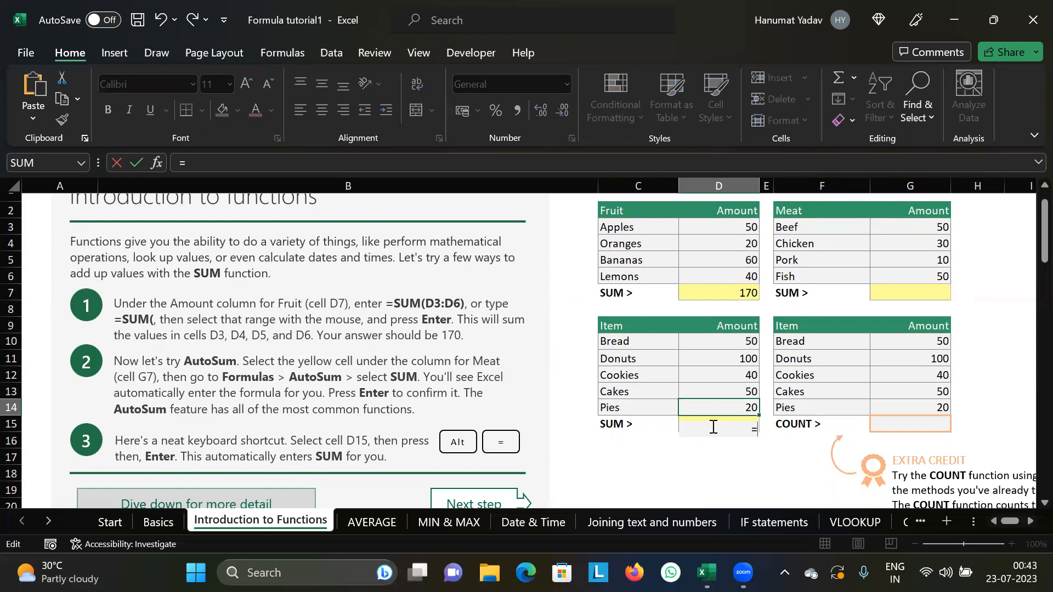
pyautogui.write('sum')
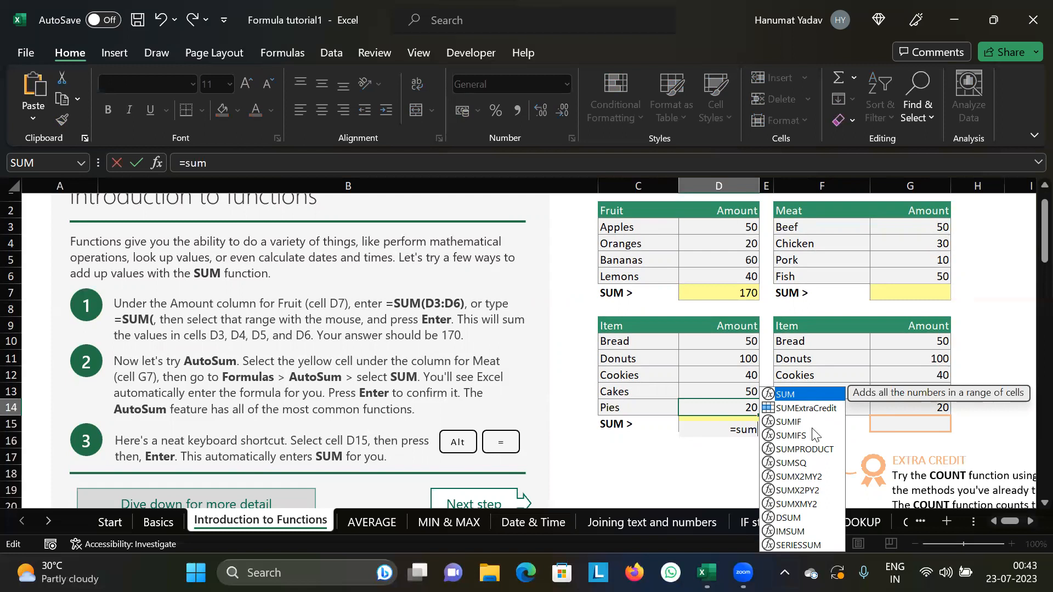
pyautogui.press('Tab')
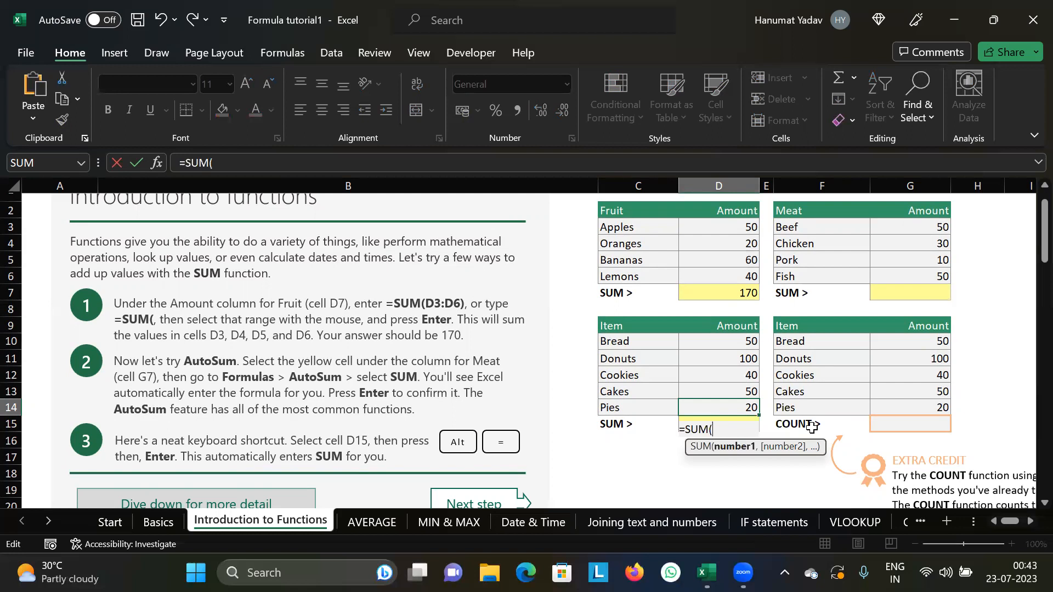
pyautogui.press('BackSpace')
pyautogui.press('BackSpace')
pyautogui.press('BackSpace')
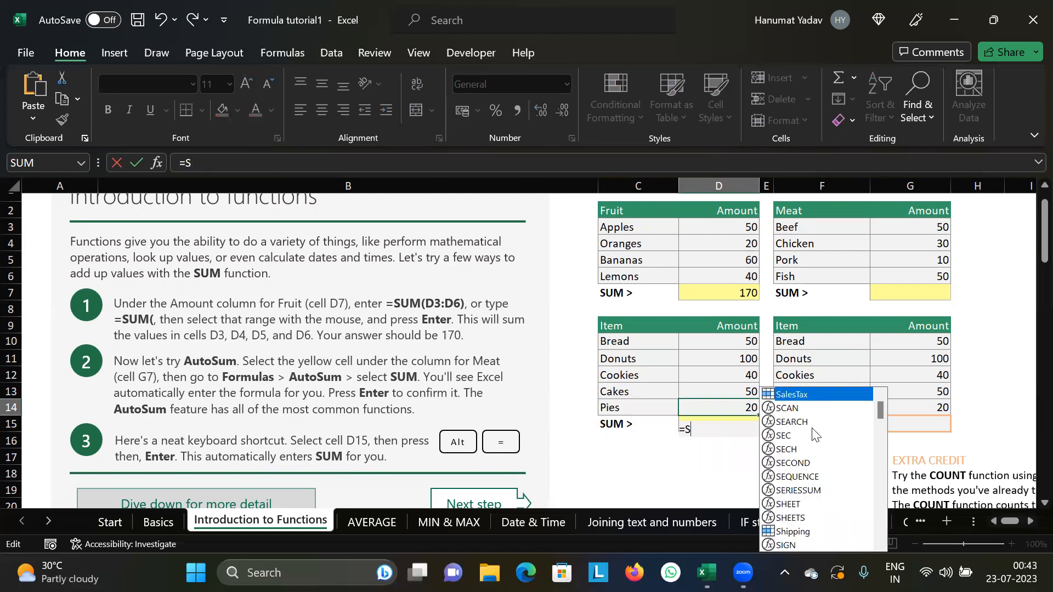
pyautogui.press('BackSpace')
pyautogui.press('BackSpace')
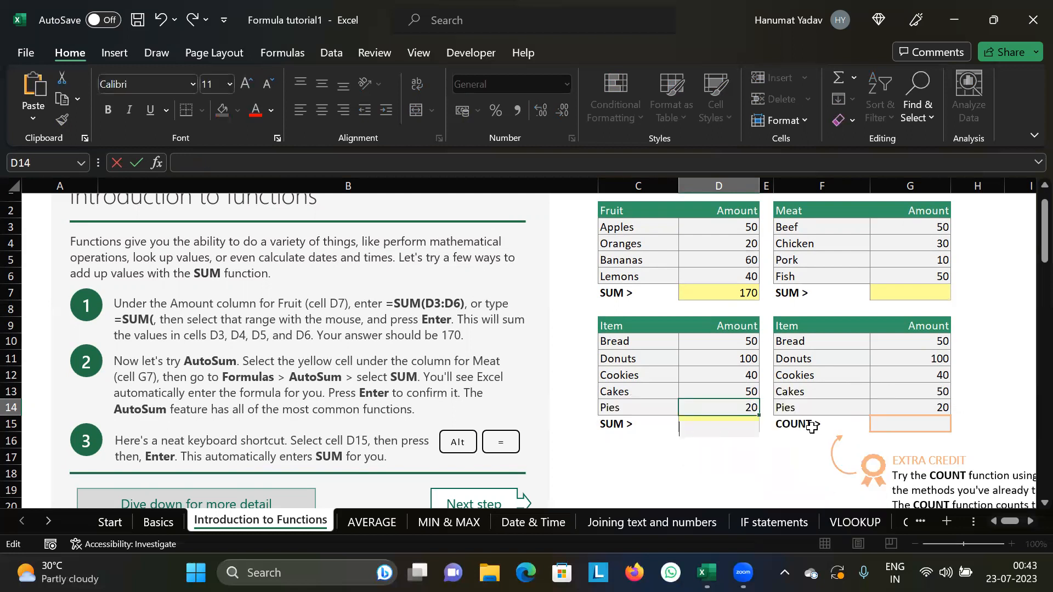
# Step: Begin a SUM function in cell D14 with the Bread amount D10 as its first argument
pyautogui.write('=')
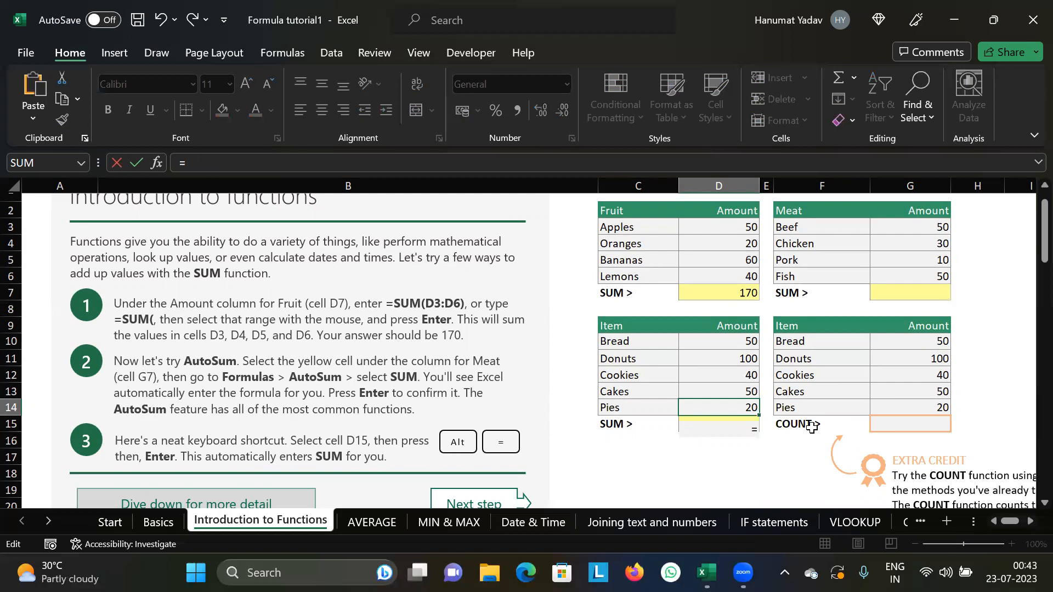
pyautogui.write('sum')
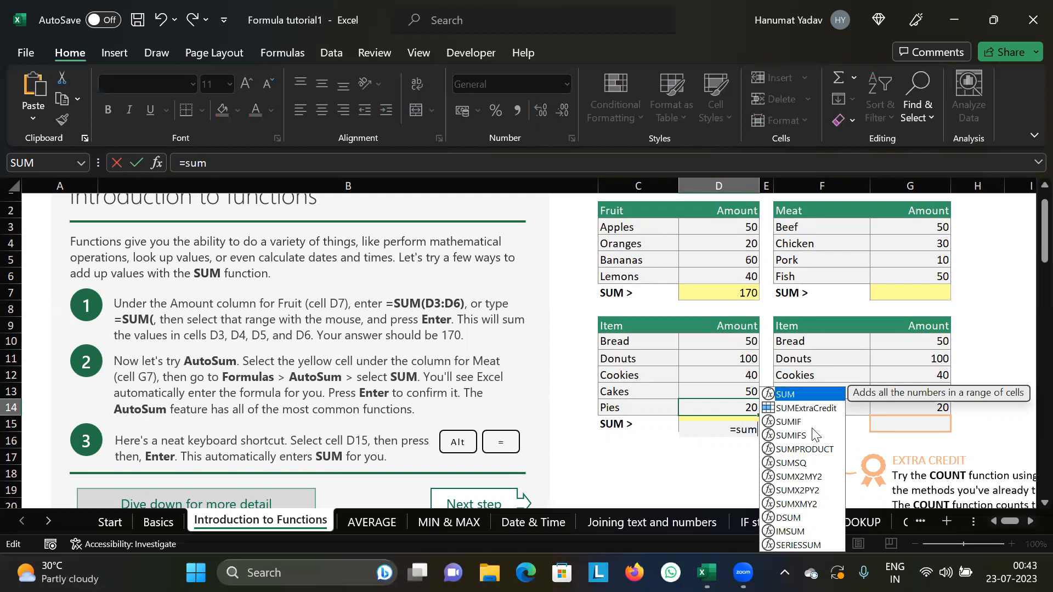
pyautogui.doubleClick(800, 394)
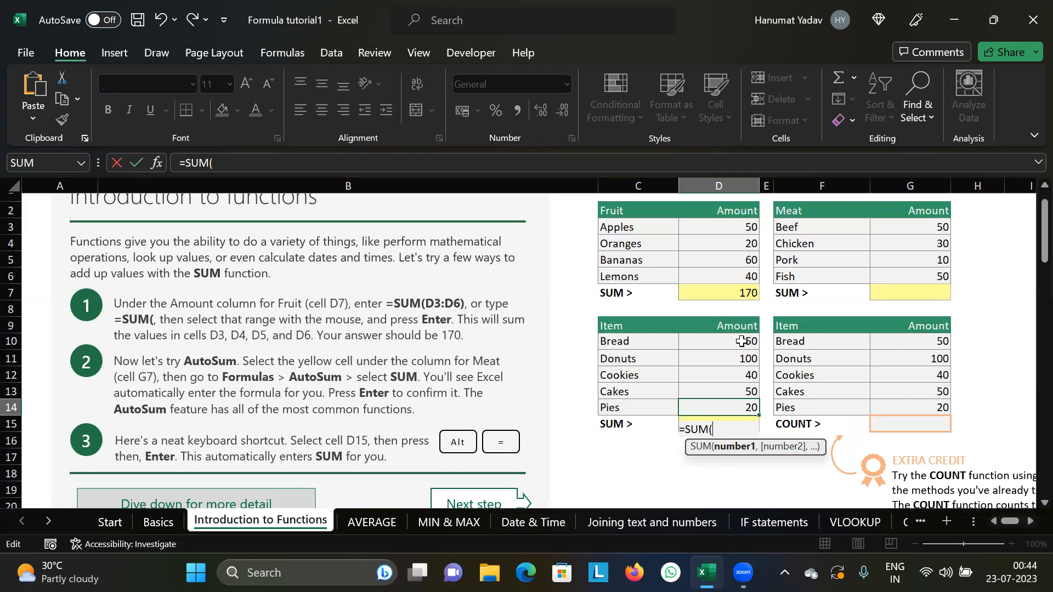
pyautogui.click(740, 329)
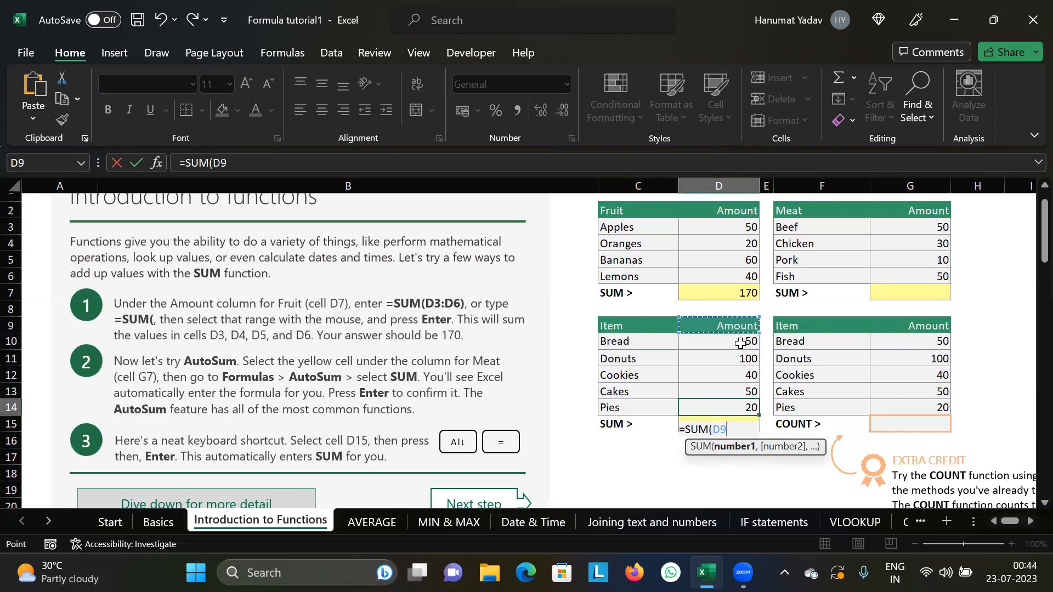
pyautogui.click(740, 344)
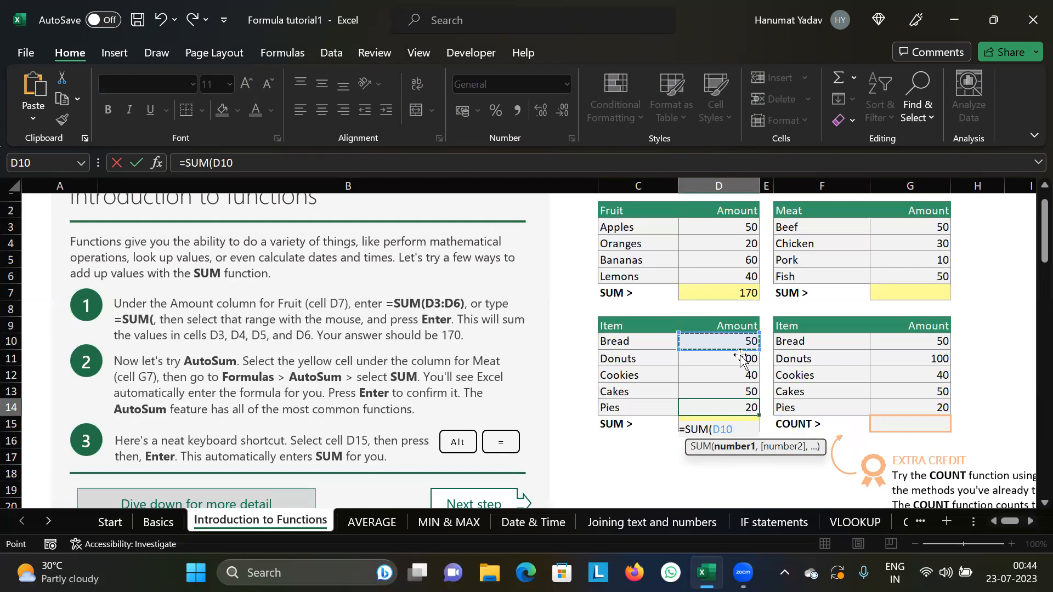
# Step: Add D11, D12 and D13 as further SUM arguments and complete the formula =SUM(D10,D11,D12,D13) in D14
pyautogui.write(',')
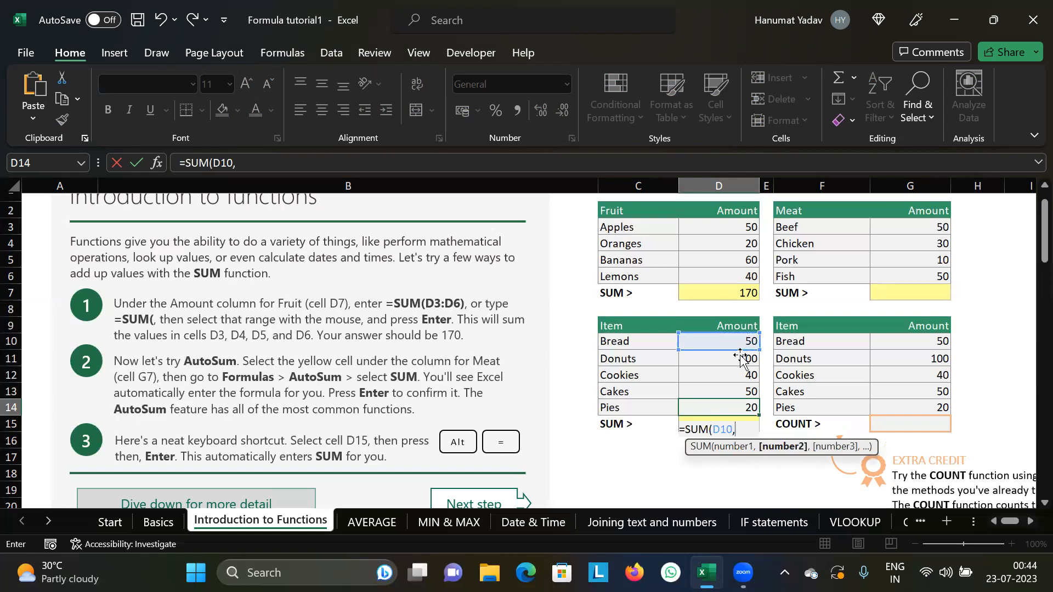
pyautogui.press('Up')
pyautogui.press('Up')
pyautogui.press('Up')
pyautogui.press('Up')
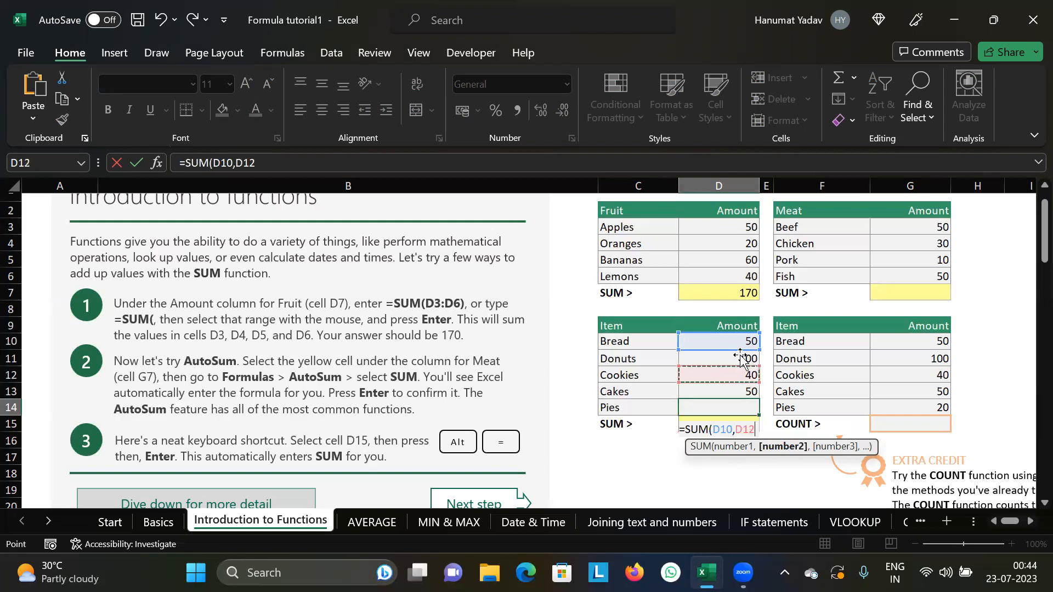
pyautogui.write(',')
pyautogui.press('Up')
pyautogui.press('Up')
pyautogui.press('Up')
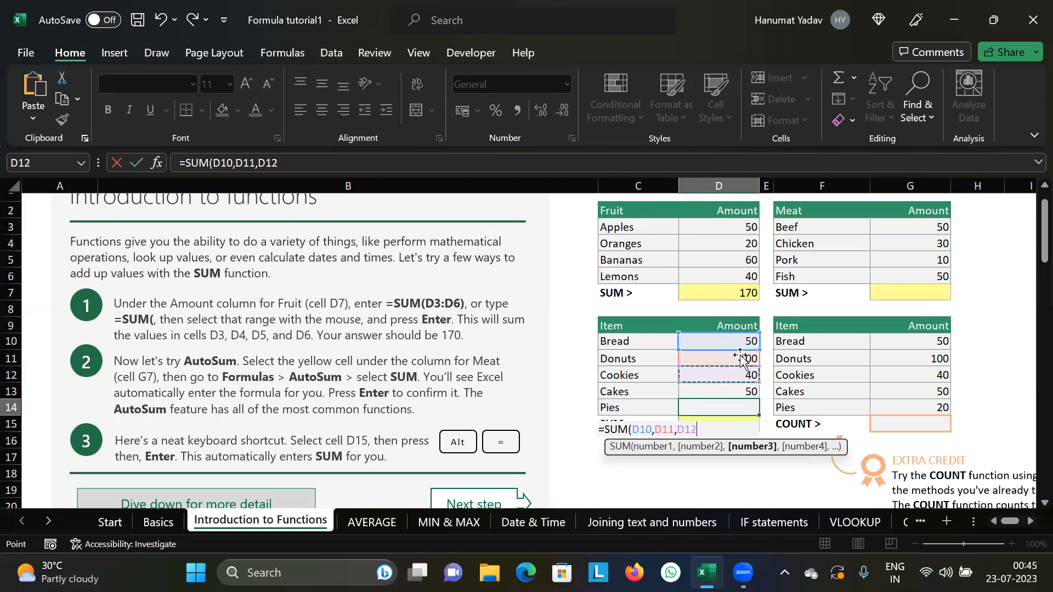
pyautogui.write(',')
pyautogui.press('Up')
pyautogui.press('Up')
pyautogui.write(',')
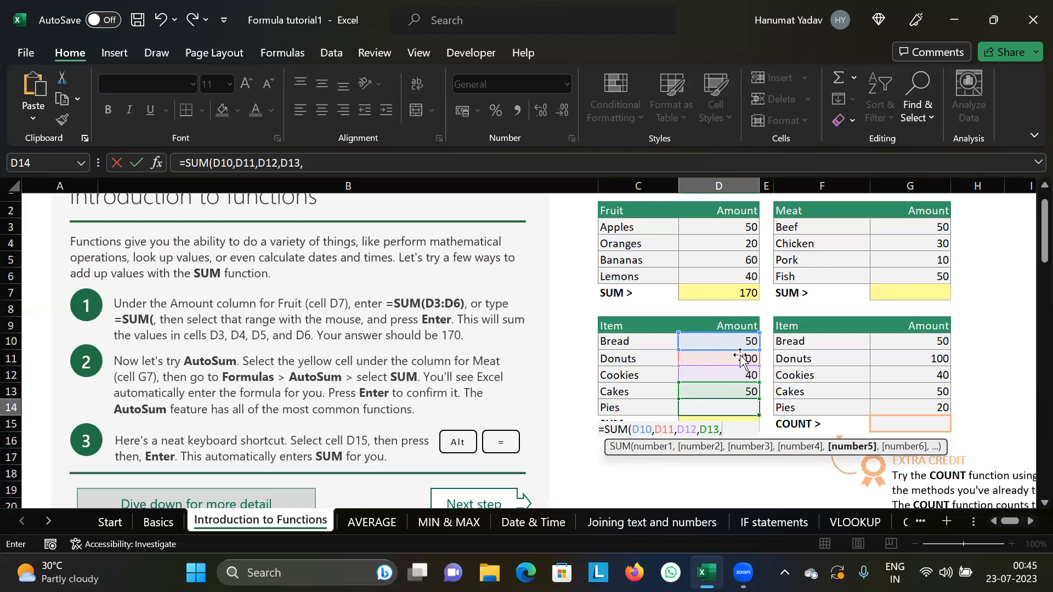
pyautogui.press('BackSpace')
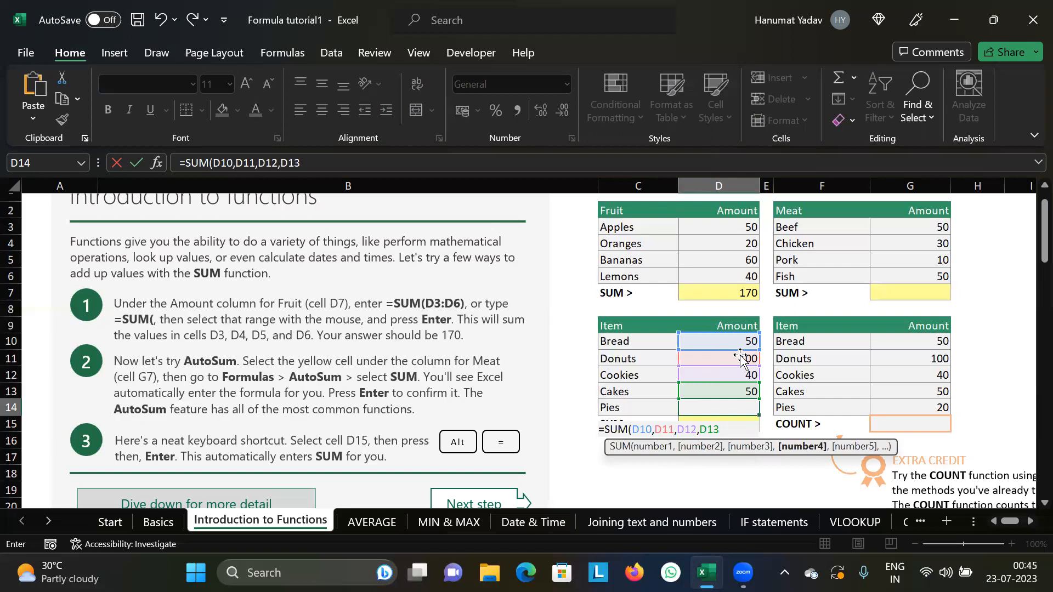
pyautogui.press('Return')
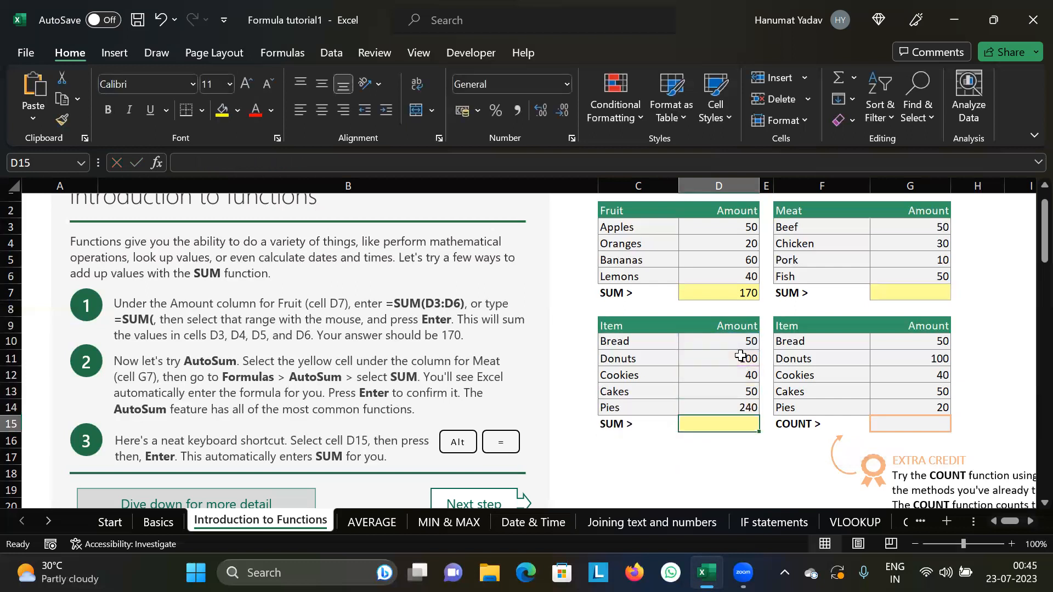
pyautogui.press('Up')
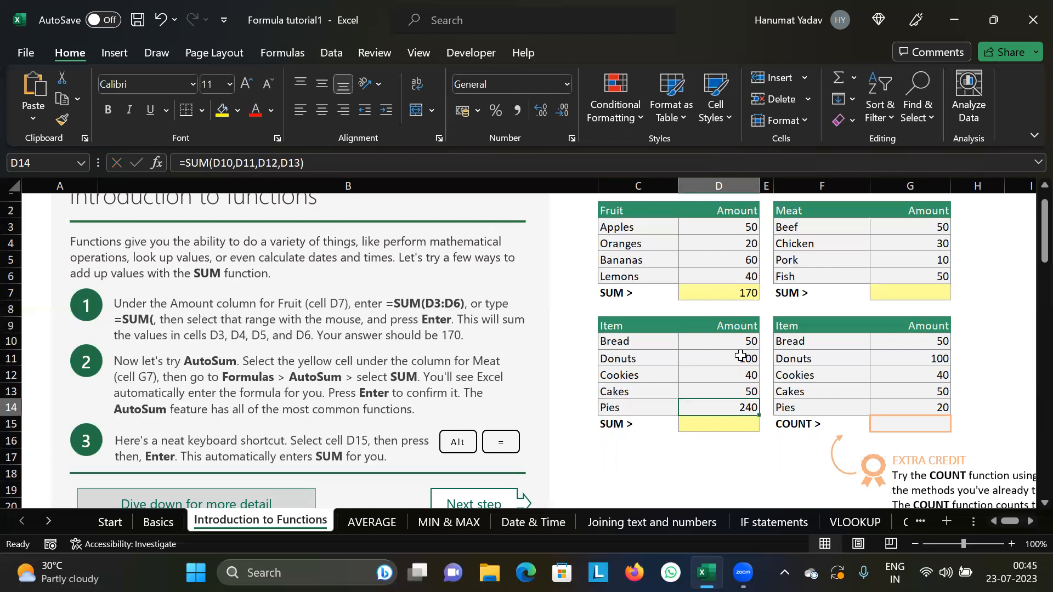
# Step: Undo the SUM formula entered in the Pies amount cell D14
pyautogui.hotkey('ctrl', 'z')
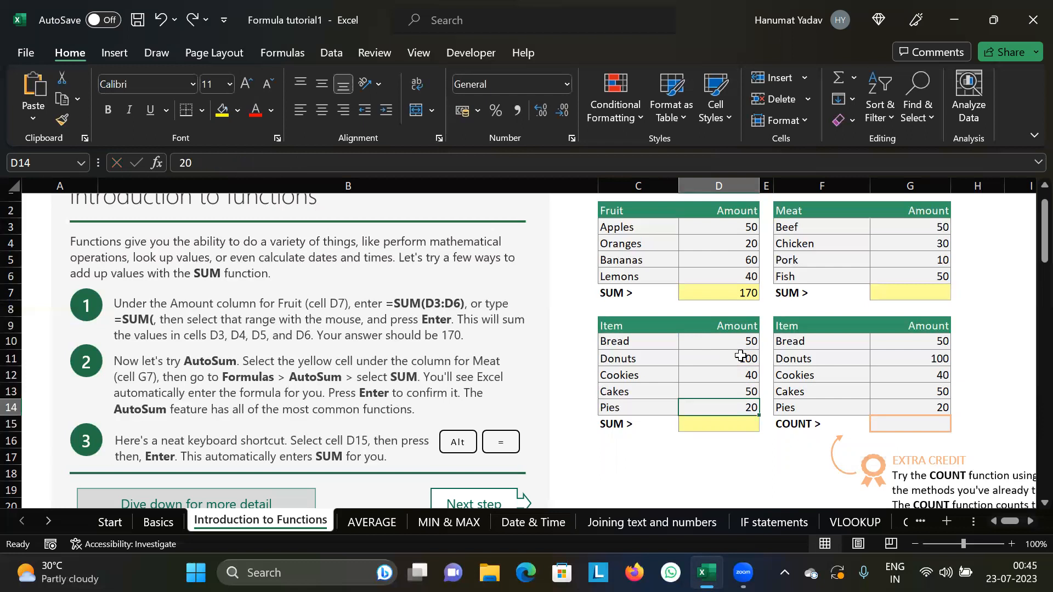
pyautogui.doubleClick(711, 423)
pyautogui.click(714, 429)
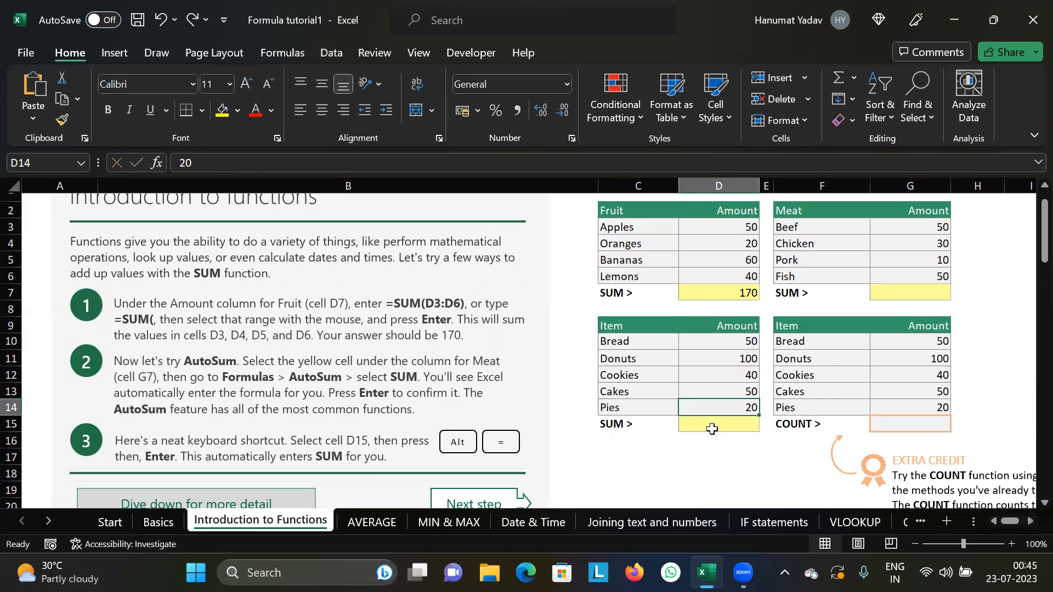
pyautogui.doubleClick(713, 429)
pyautogui.press('Delete')
pyautogui.press('Delete')
pyautogui.press('Return')
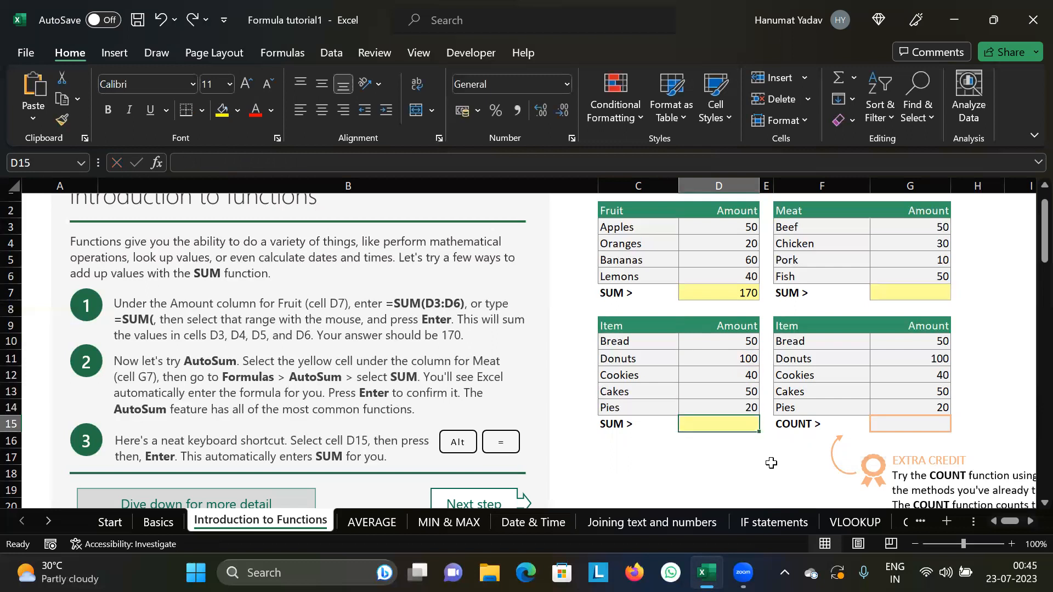
pyautogui.write('=sum')
pyautogui.press('Tab')
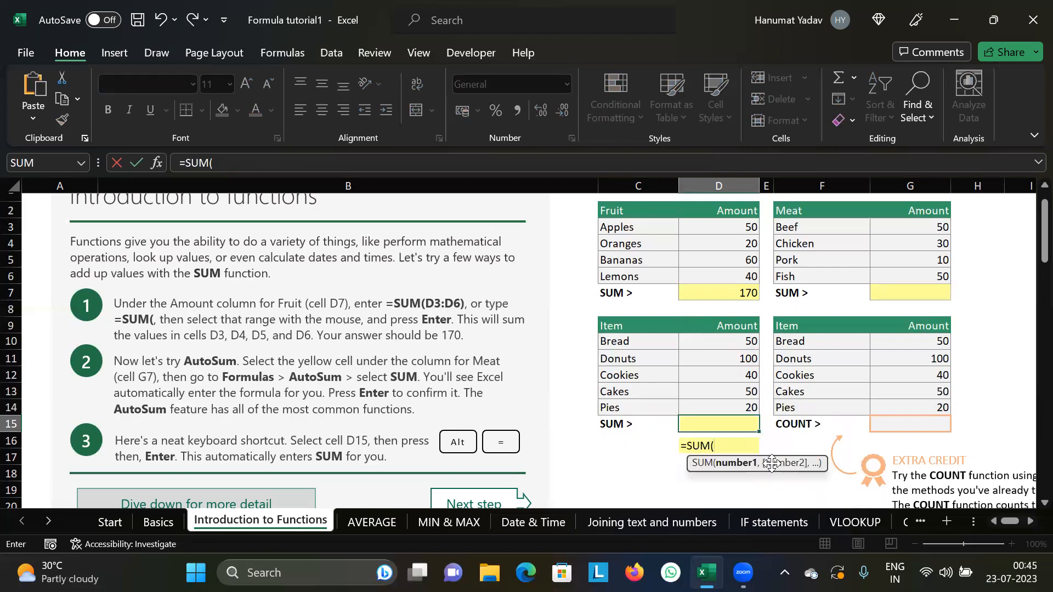
pyautogui.click(732, 328)
pyautogui.click(732, 342)
pyautogui.click(735, 347)
pyautogui.click(735, 346)
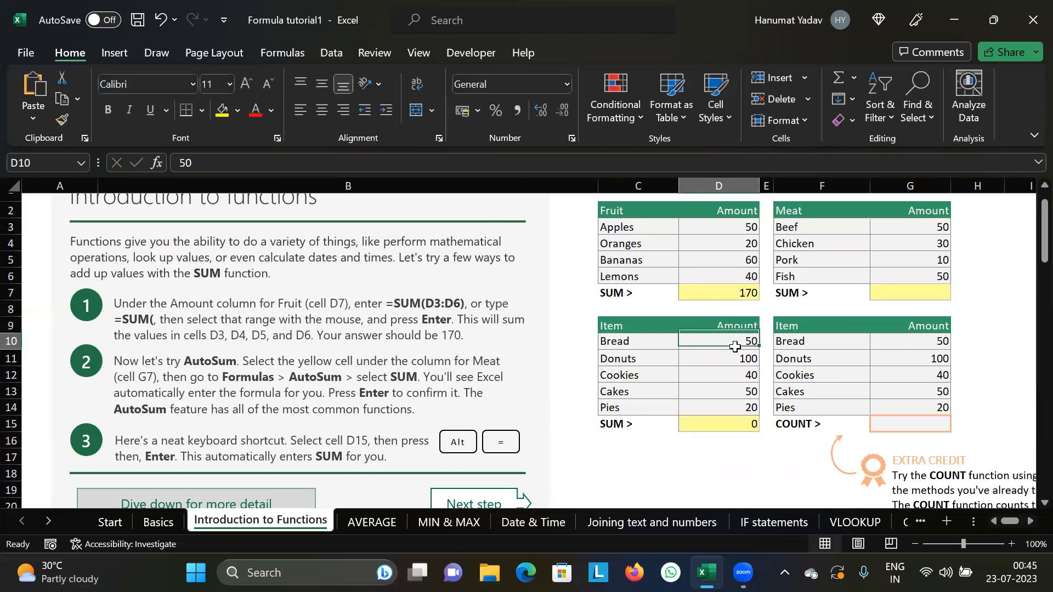
pyautogui.hotkey('ctrl', 'z')
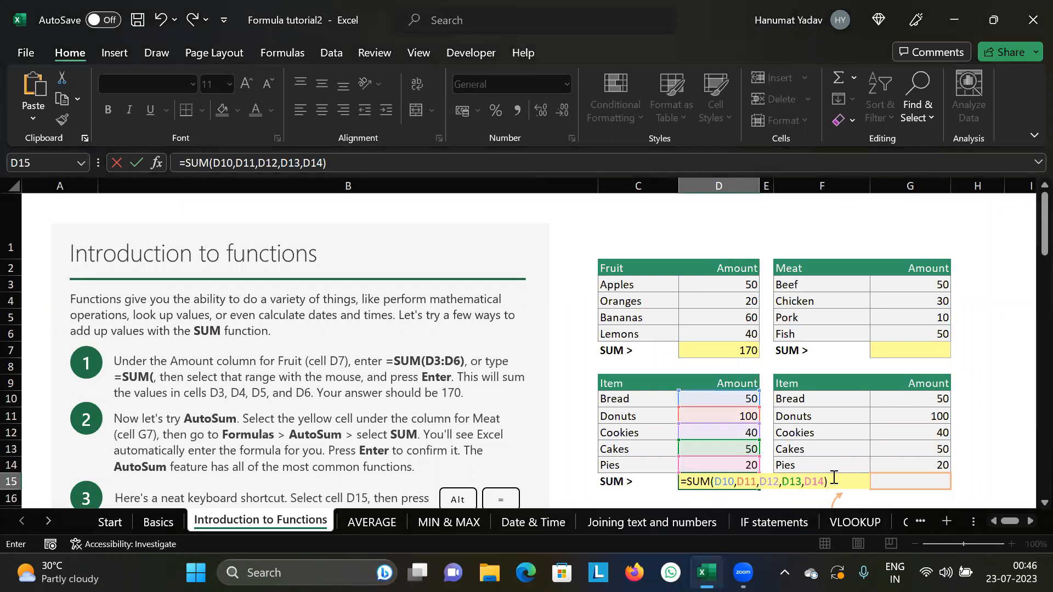
# Step: Total the item amounts in D15 by individual cell references with =SUM(D10,D11,D12,D13,D14)
pyautogui.press('Return')
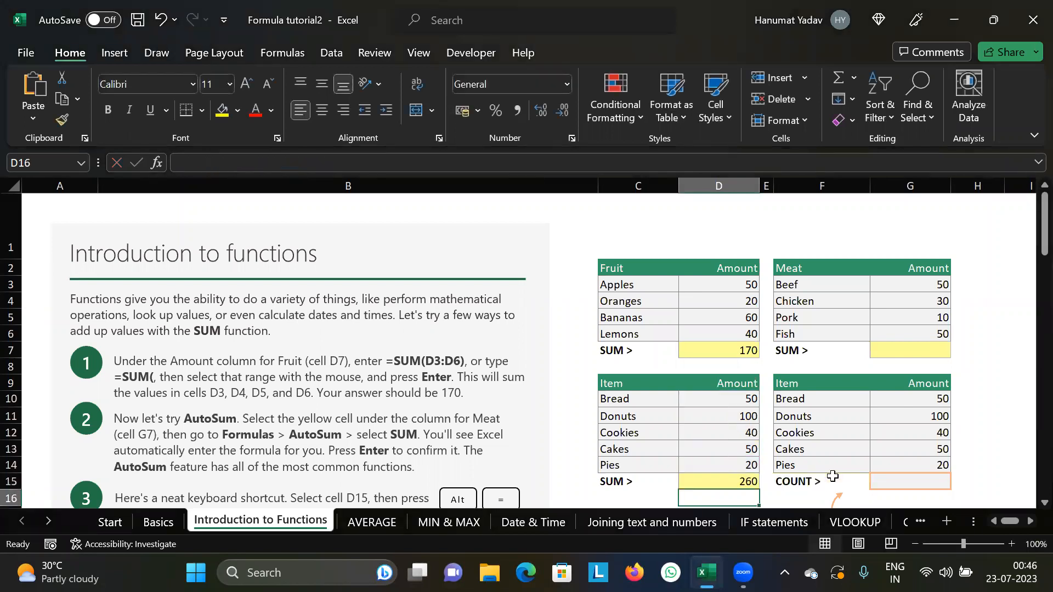
pyautogui.press('Up')
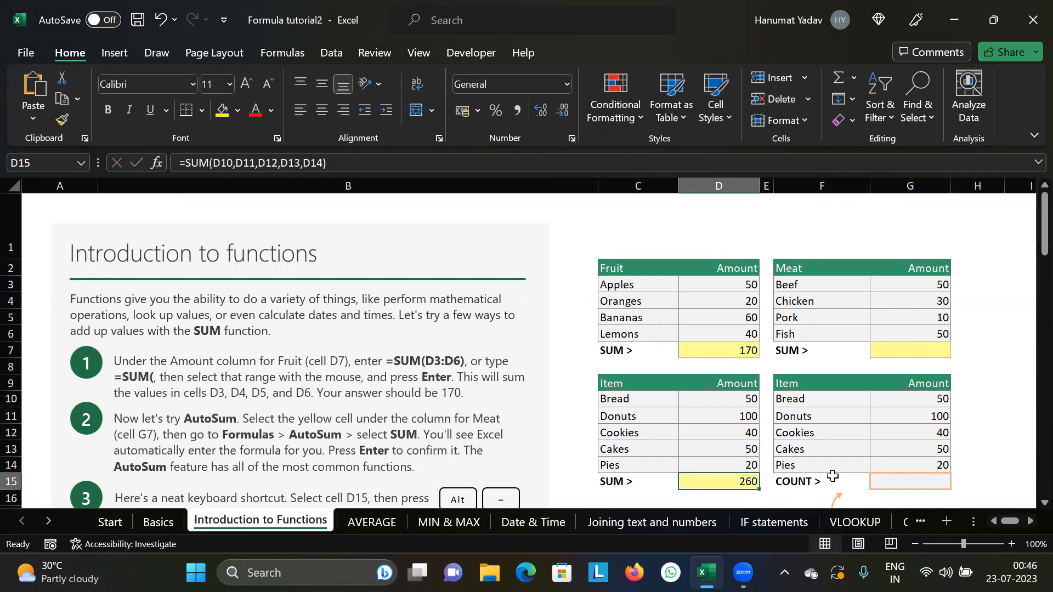
# Step: Replace the formula in D15 with the range-based total =SUM(D10:D14)
pyautogui.press('BackSpace')
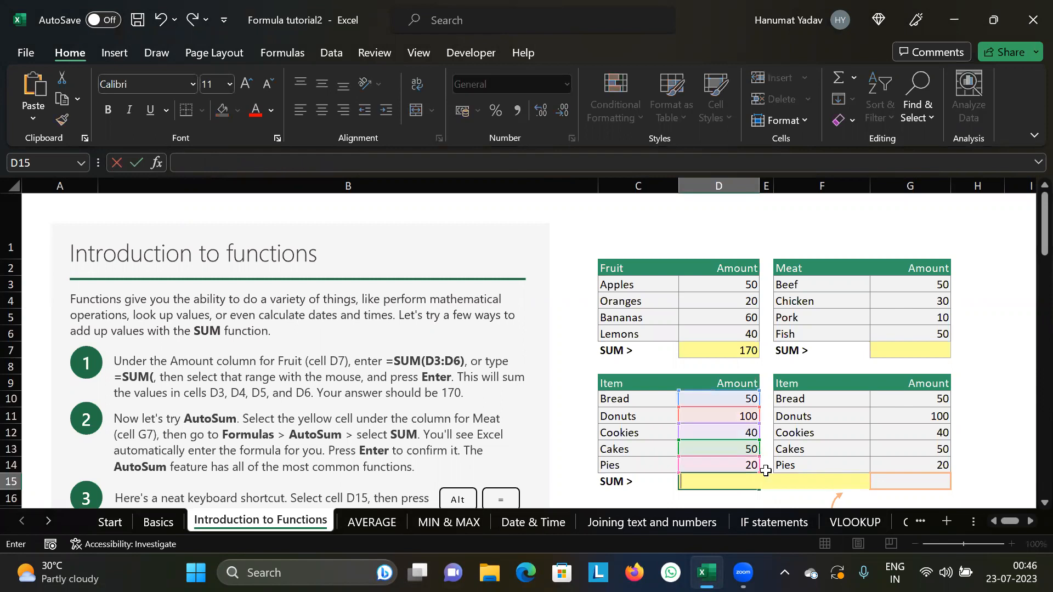
pyautogui.click(741, 483)
pyautogui.write('=')
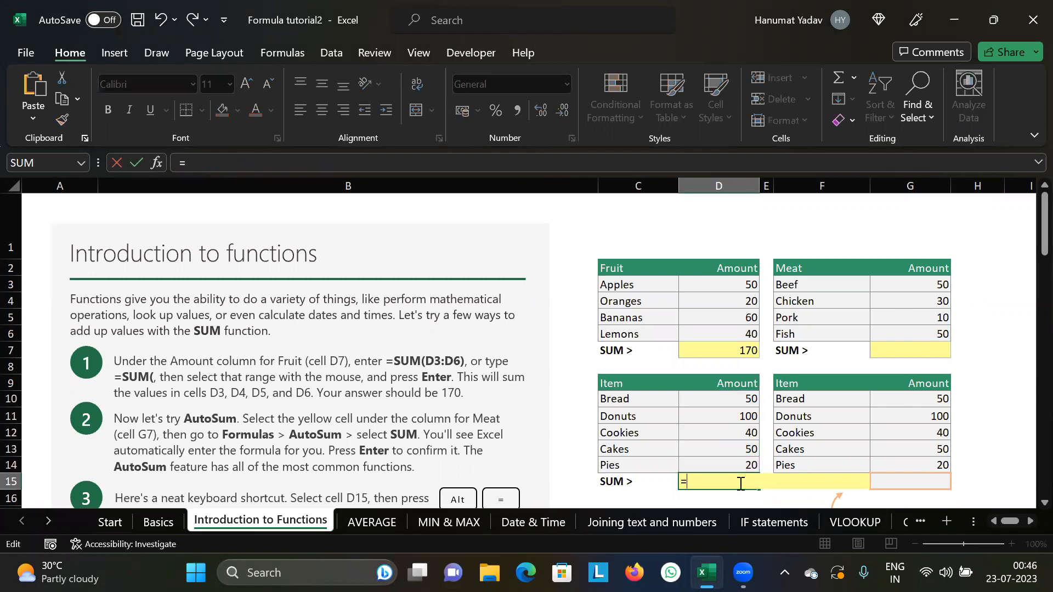
pyautogui.write('sum')
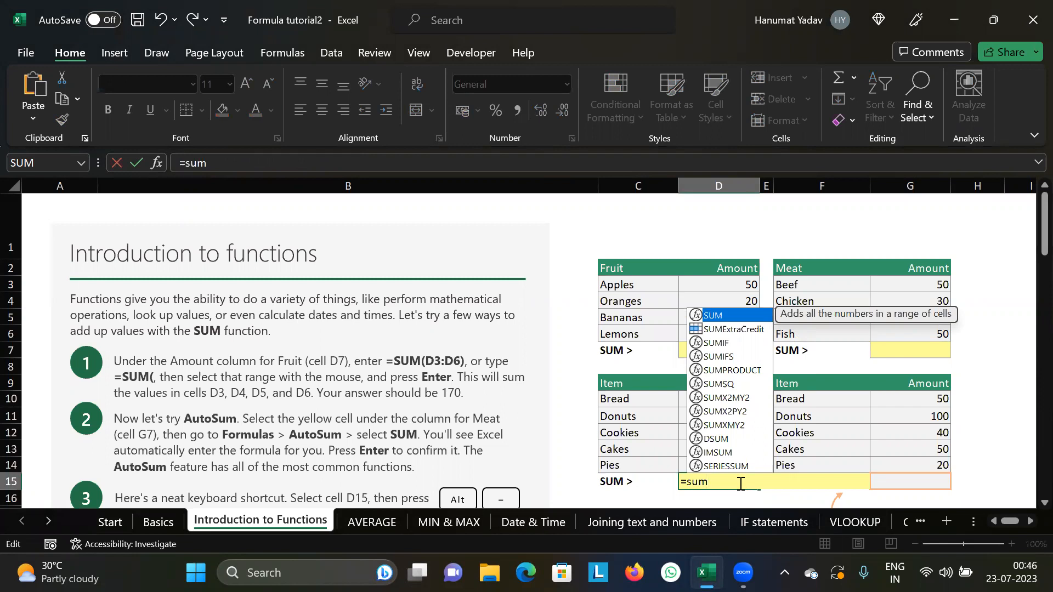
pyautogui.press('Tab')
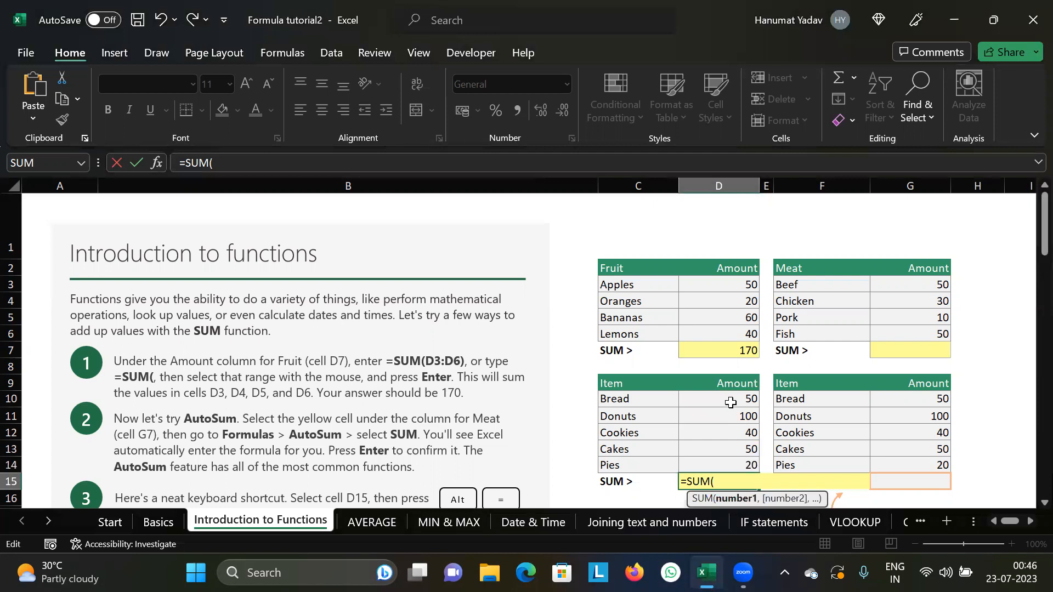
pyautogui.moveTo(732, 400); pyautogui.dragTo(730, 461)
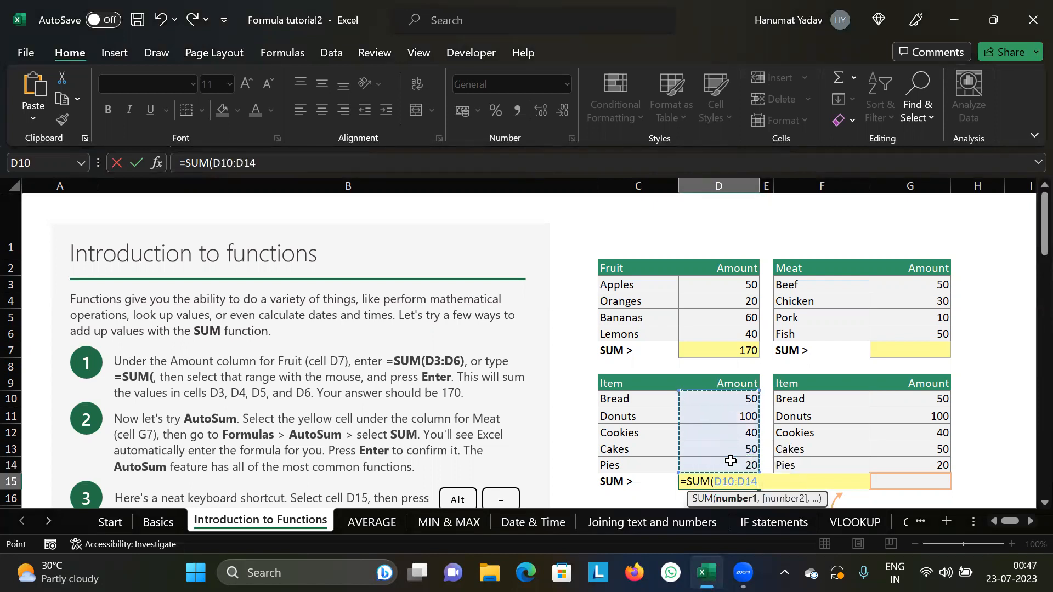
pyautogui.write(')')
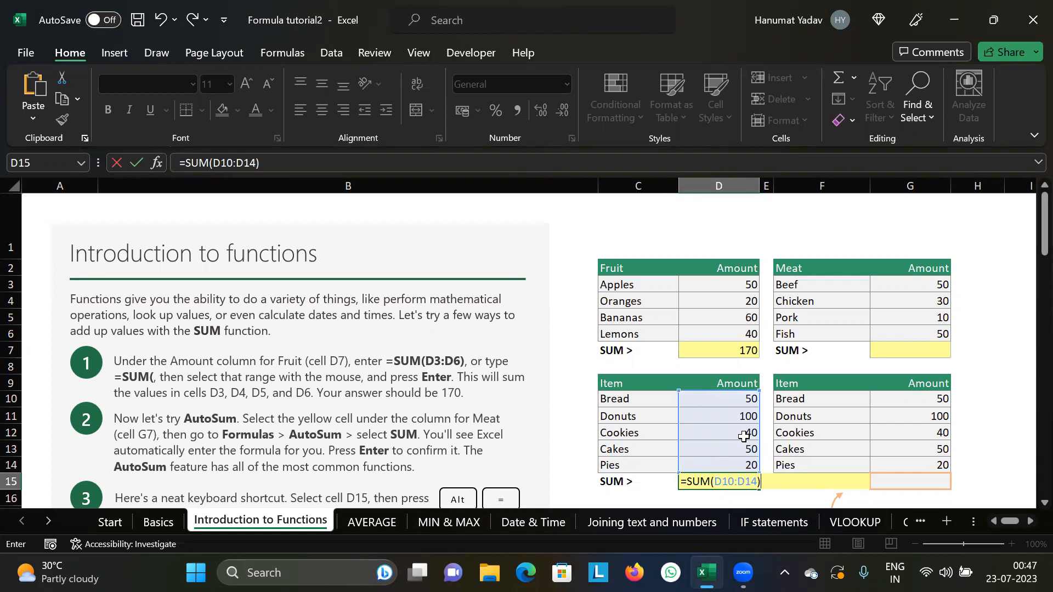
pyautogui.press('Return')
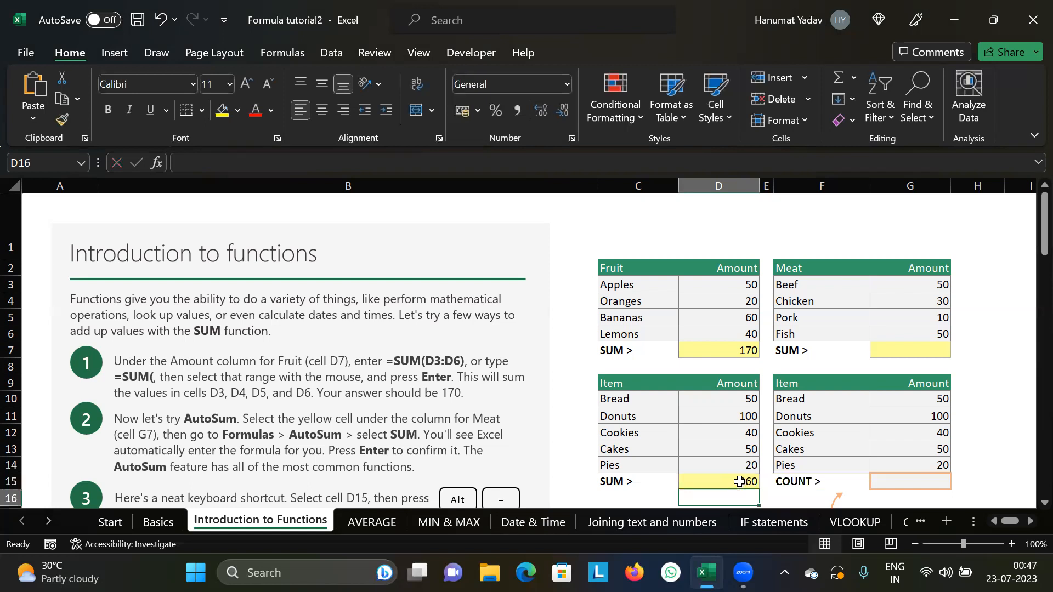
# Step: Set the Cakes amount in D13 to 60 to test the item total
pyautogui.click(747, 430)
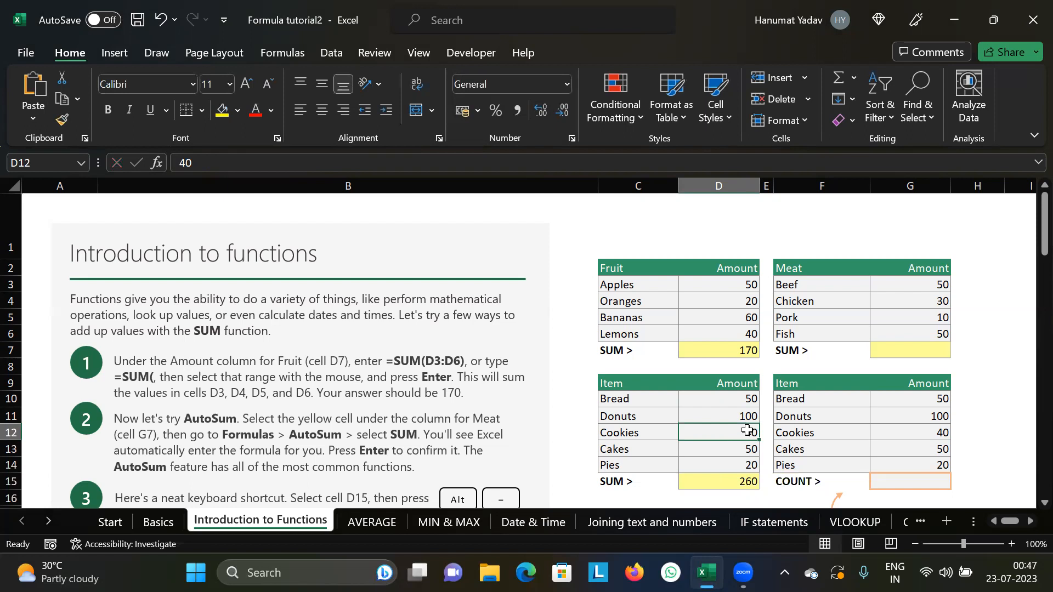
pyautogui.click(739, 448)
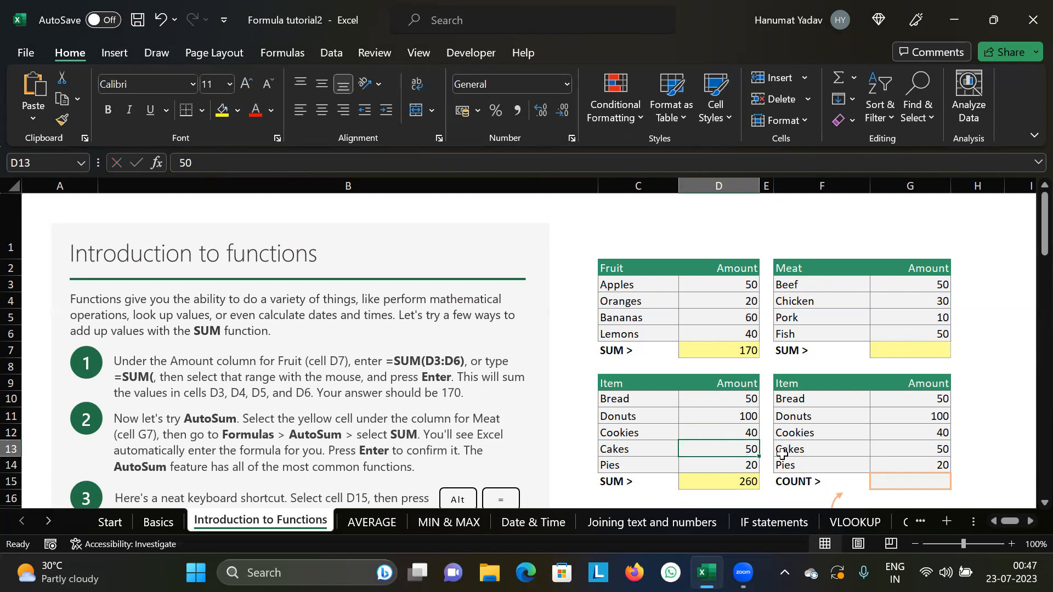
pyautogui.write('60')
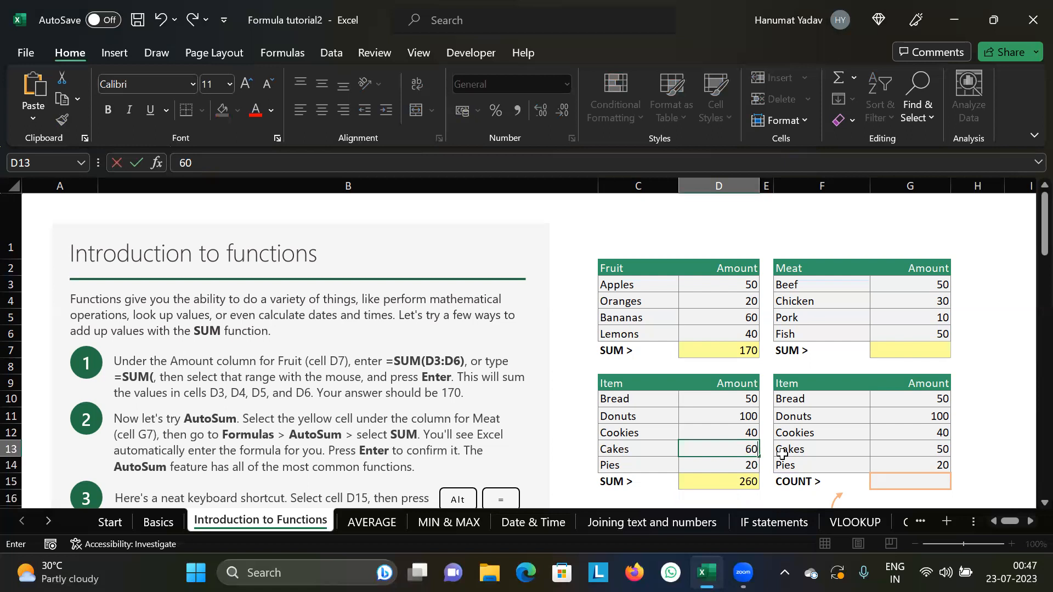
pyautogui.press('Return')
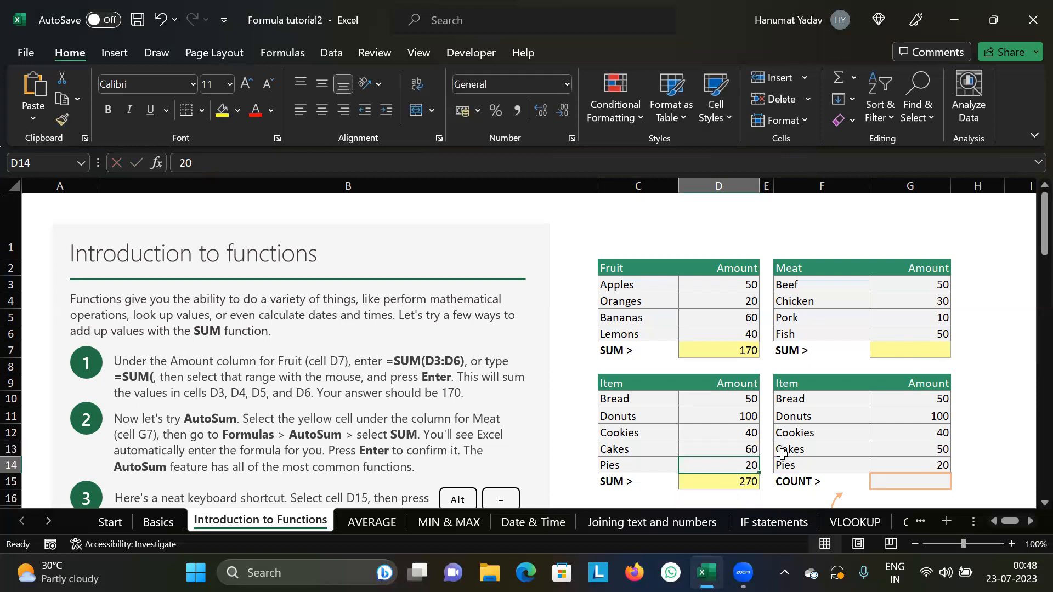
# Step: Count the item amounts with a COUNT function over G10:G14 in cell G15
pyautogui.click(897, 488)
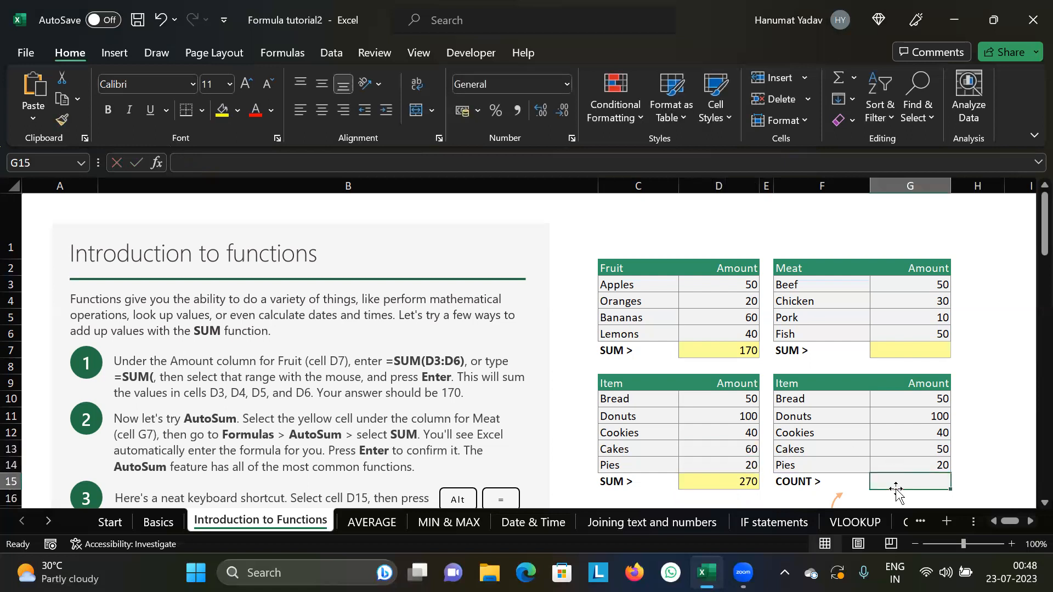
pyautogui.write('=cou')
pyautogui.press('Tab')
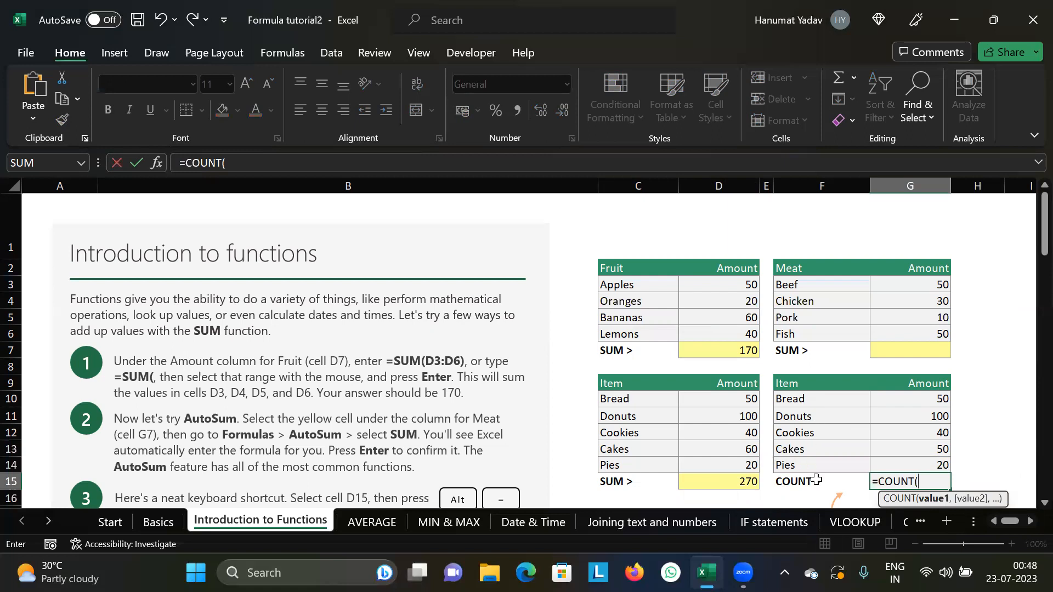
pyautogui.moveTo(940, 399); pyautogui.dragTo(929, 459)
pyautogui.press('Return')
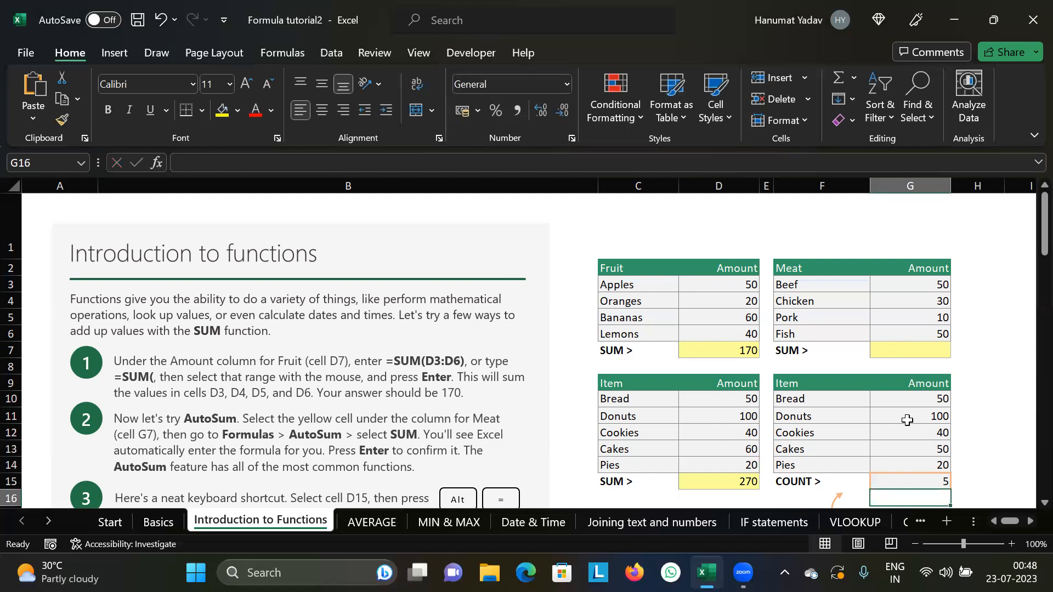
# Step: Look through the function explanations and examples further down the sheet and open the AVERAGE sheet
pyautogui.scroll(-2, 579, 416)
pyautogui.click(577, 414)
pyautogui.scroll(1, 743, 404)
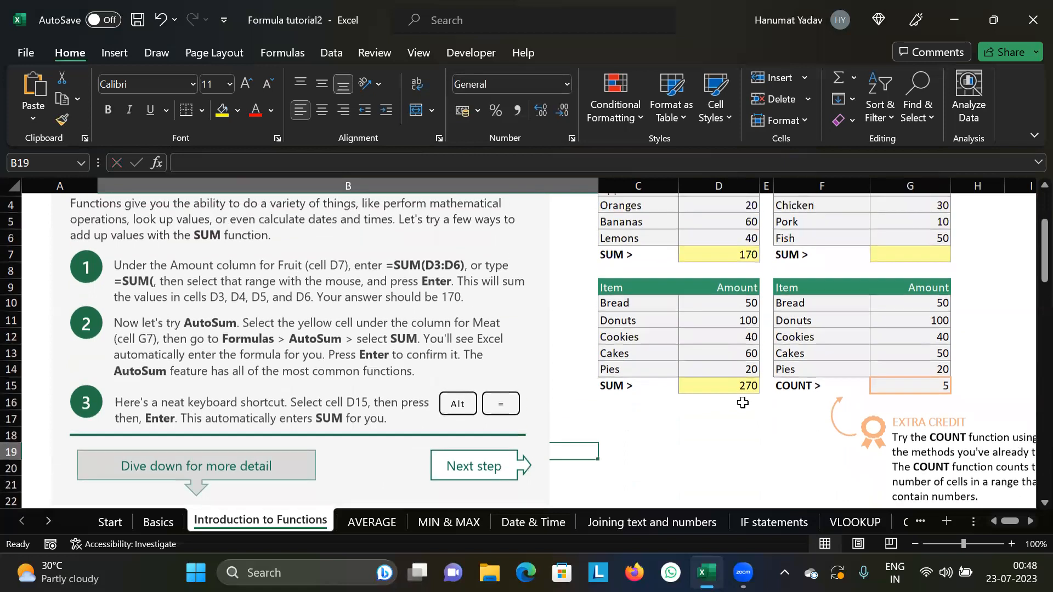
pyautogui.scroll(-8, 790, 428)
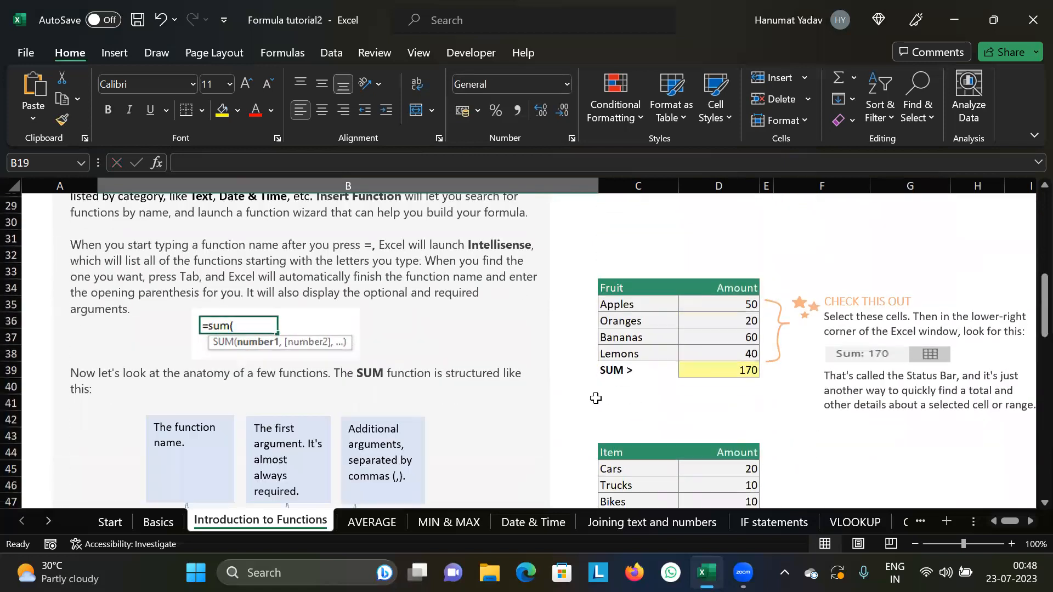
pyautogui.scroll(-4, 595, 399)
pyautogui.scroll(3, 602, 391)
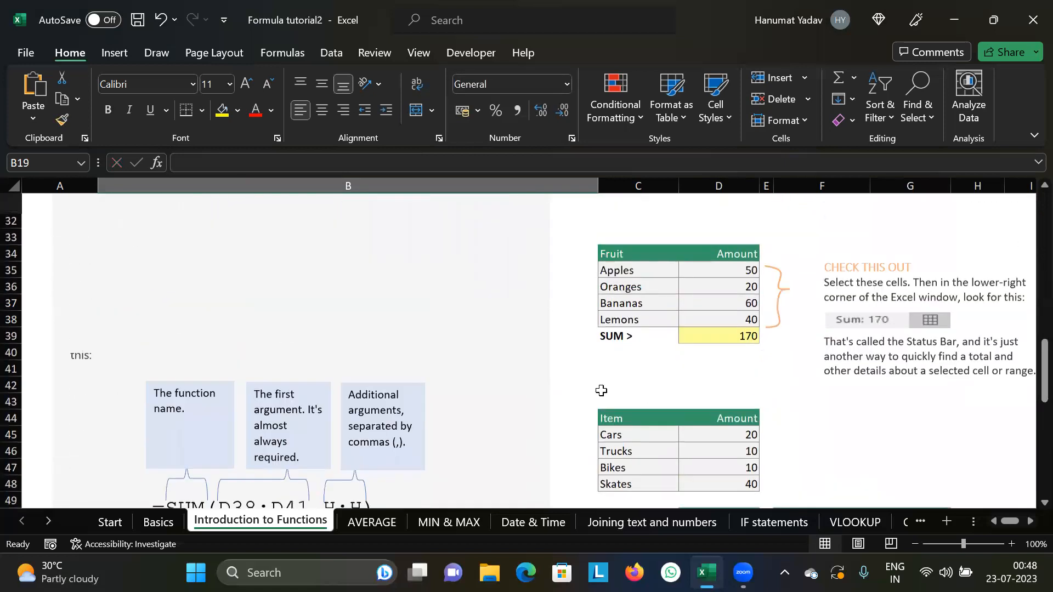
pyautogui.scroll(2, 601, 391)
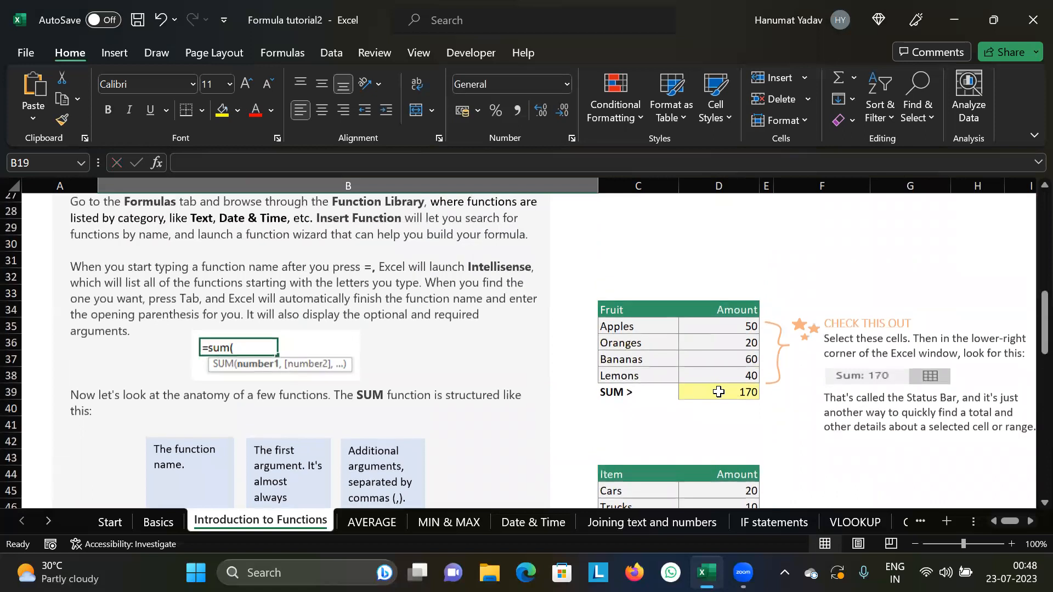
pyautogui.scroll(-5, 719, 392)
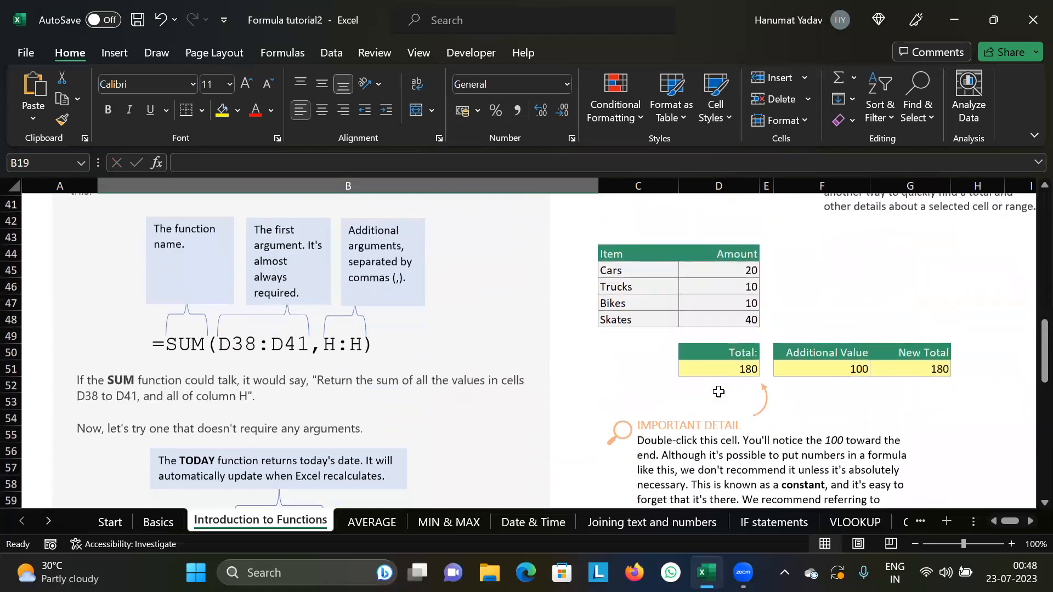
pyautogui.scroll(-13, 718, 392)
pyautogui.scroll(19, 551, 445)
pyautogui.click(354, 522)
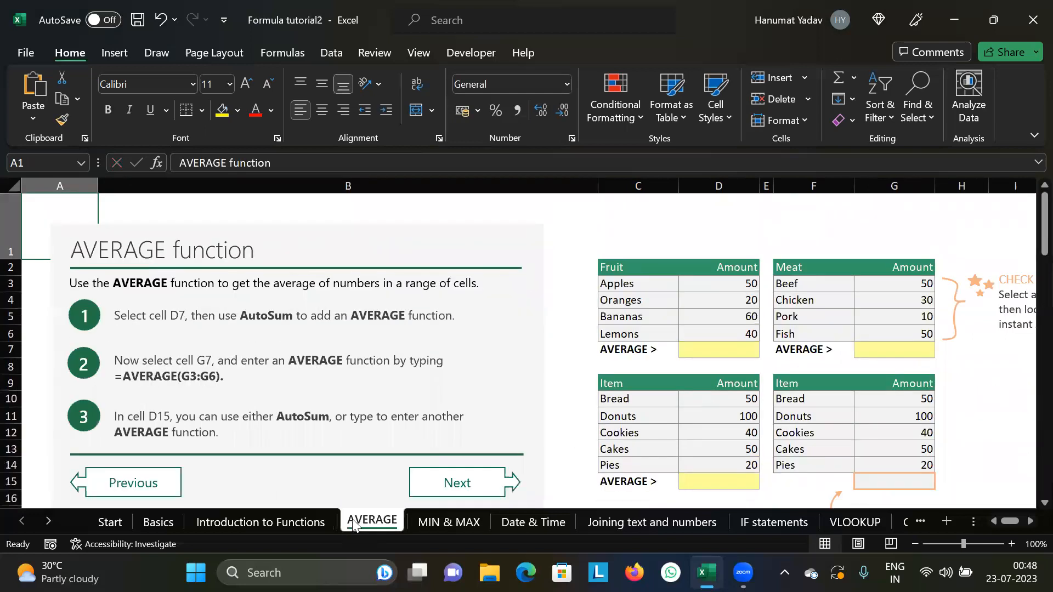
# Step: Enter the formula =AVERAGE(D3:D5) in the fruit average cell D7
pyautogui.click(694, 354)
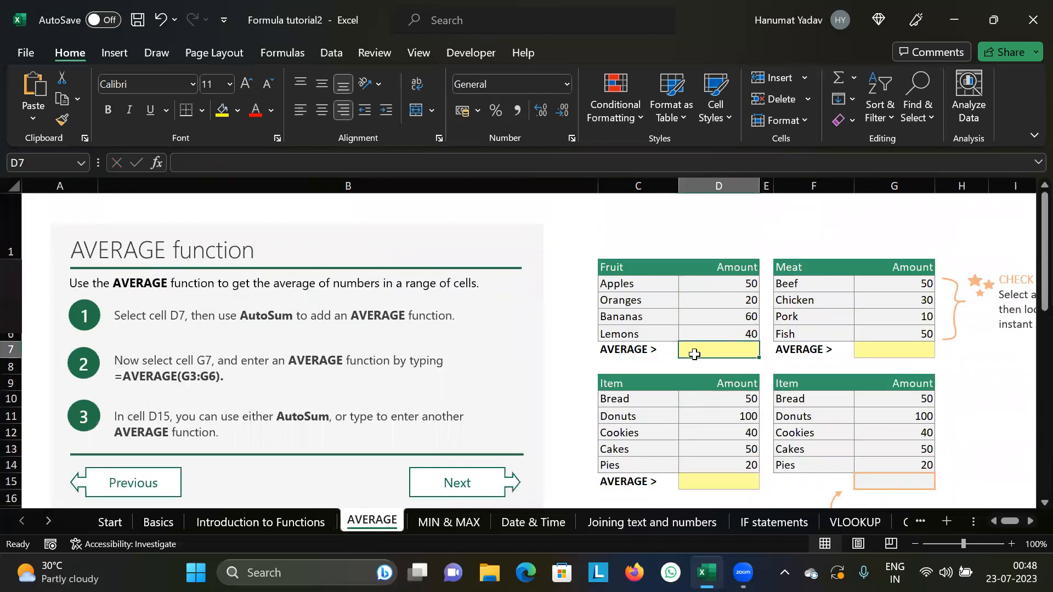
pyautogui.write('=')
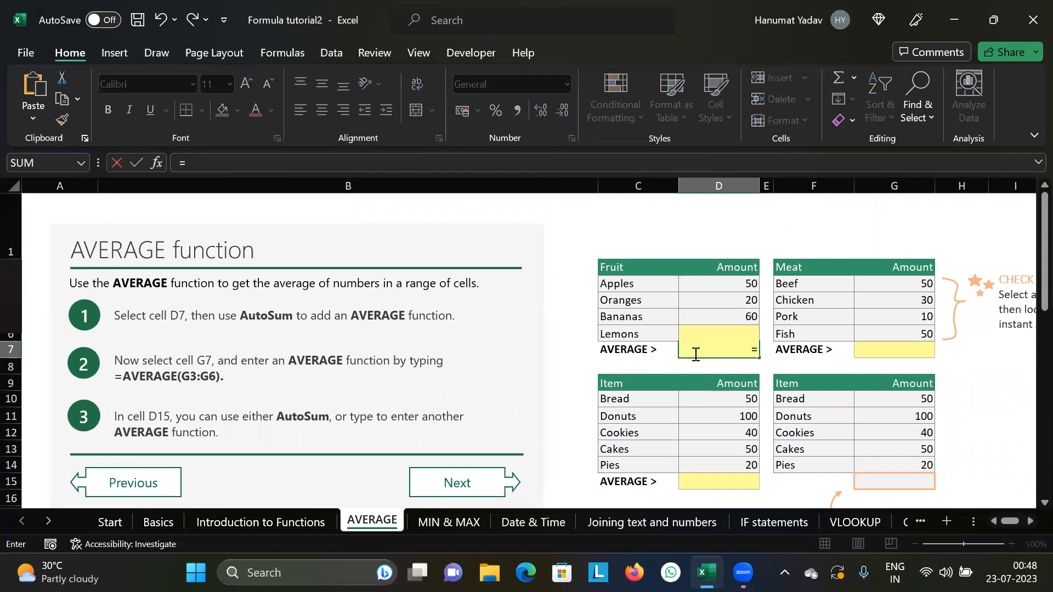
pyautogui.write('aver')
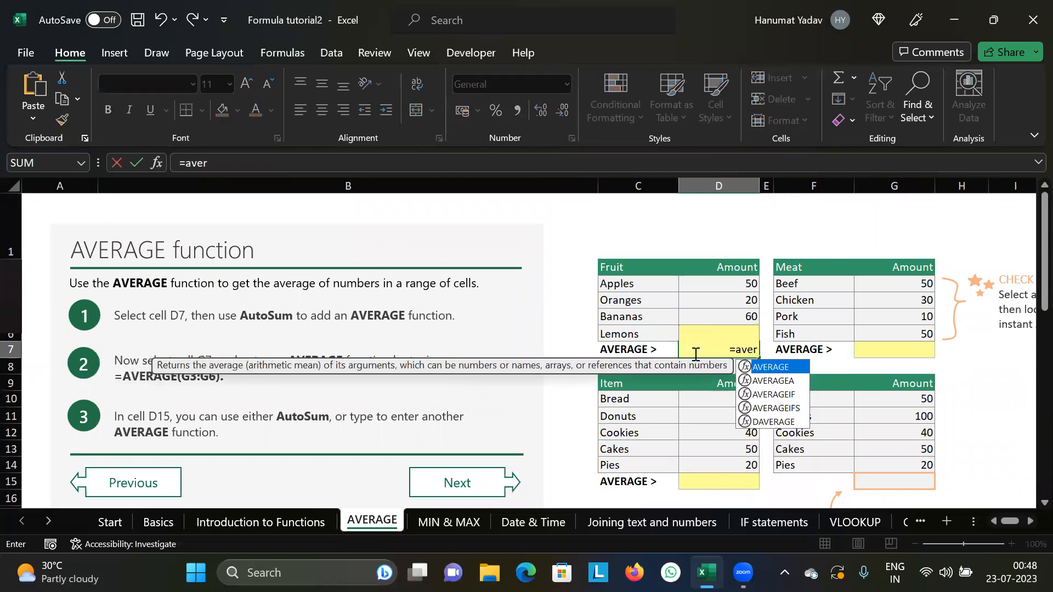
pyautogui.press('Tab')
pyautogui.moveTo(708, 282); pyautogui.dragTo(724, 317)
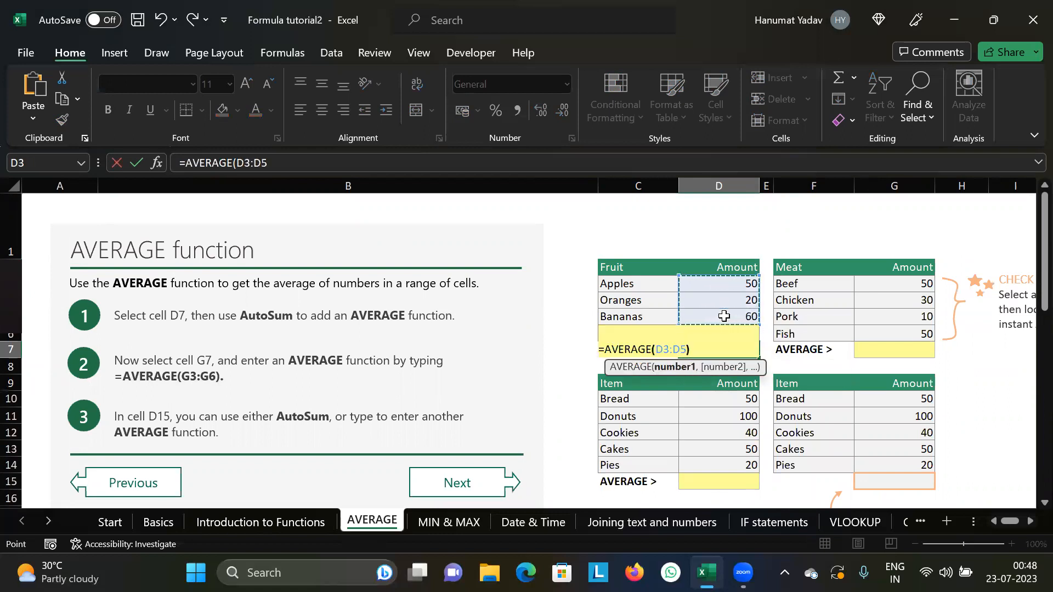
pyautogui.write(')')
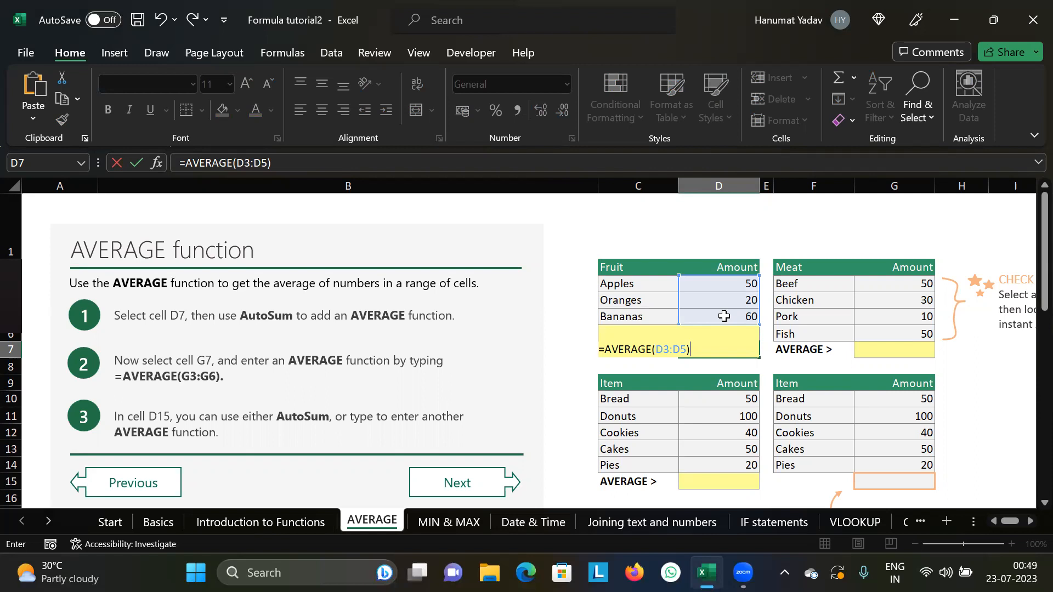
pyautogui.press('Return')
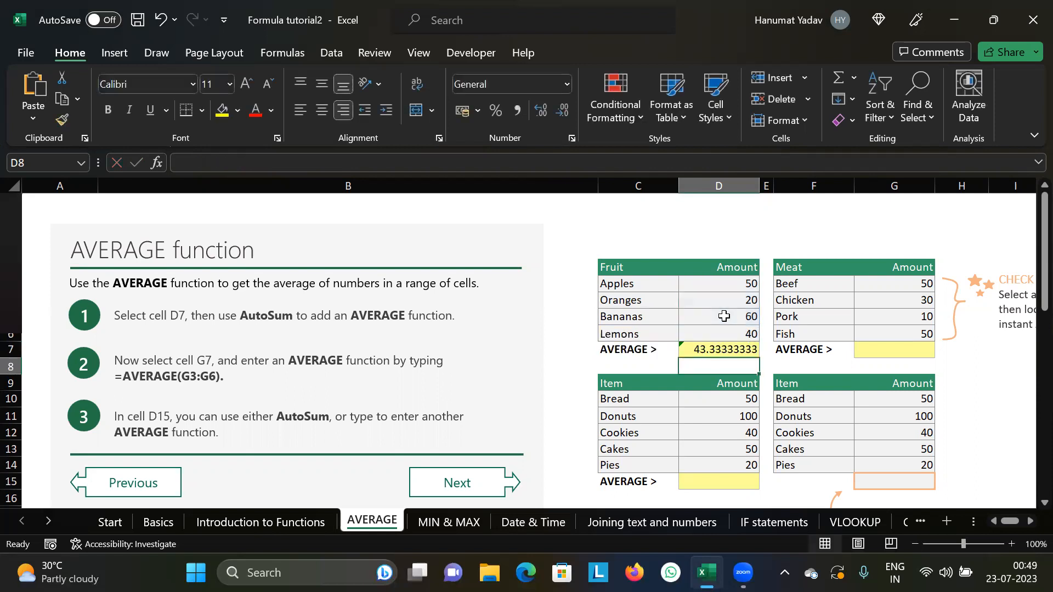
# Step: Replace the fruit average formula in D7 with =AVERAGE(D3,D4,D5), giving the cells as separate arguments
pyautogui.click(726, 349)
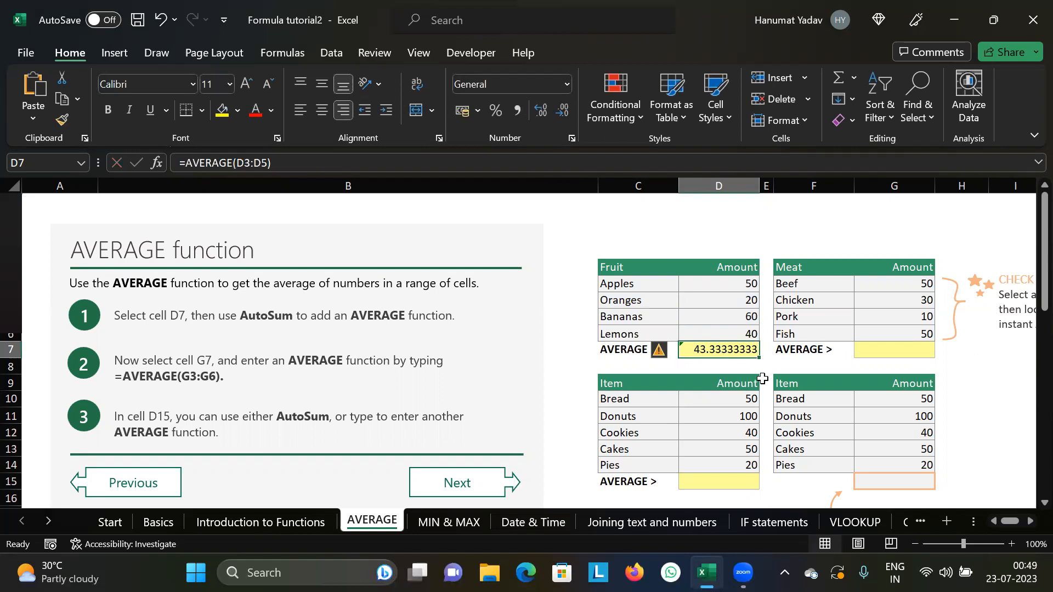
pyautogui.press('Delete')
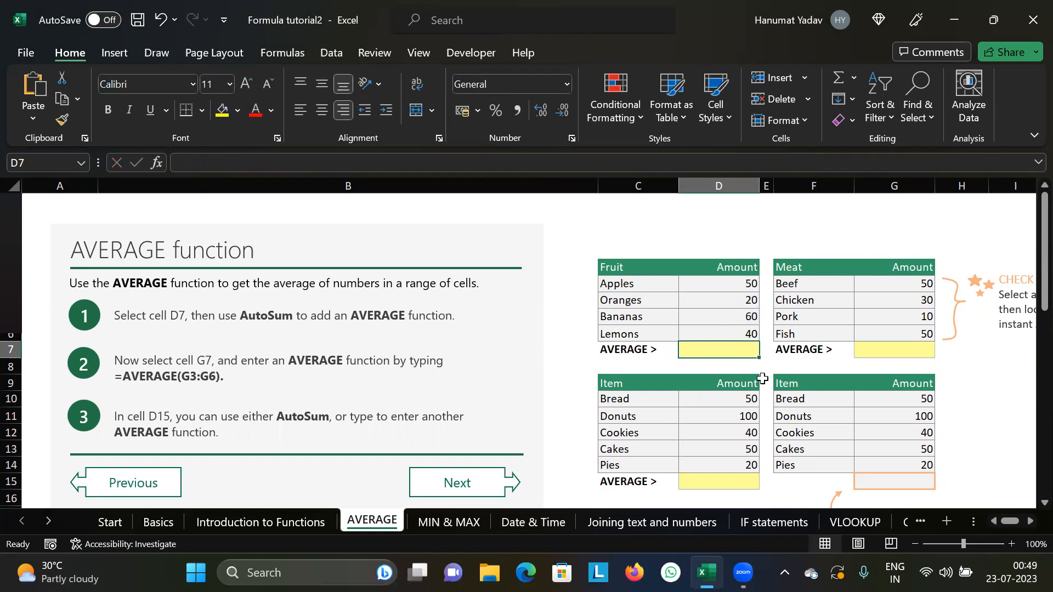
pyautogui.write('=avr')
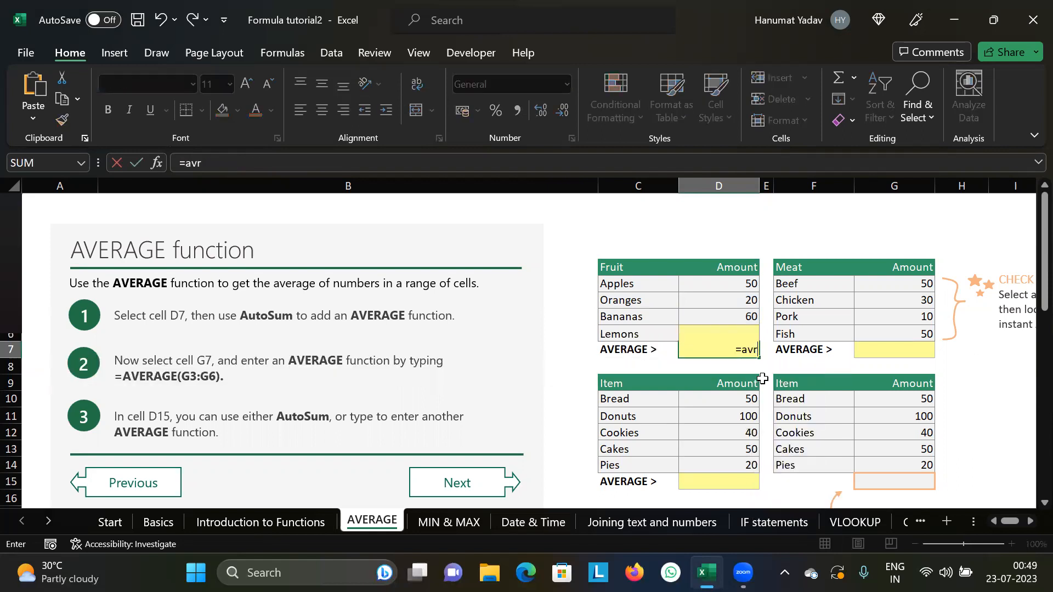
pyautogui.press('BackSpace')
pyautogui.write('e')
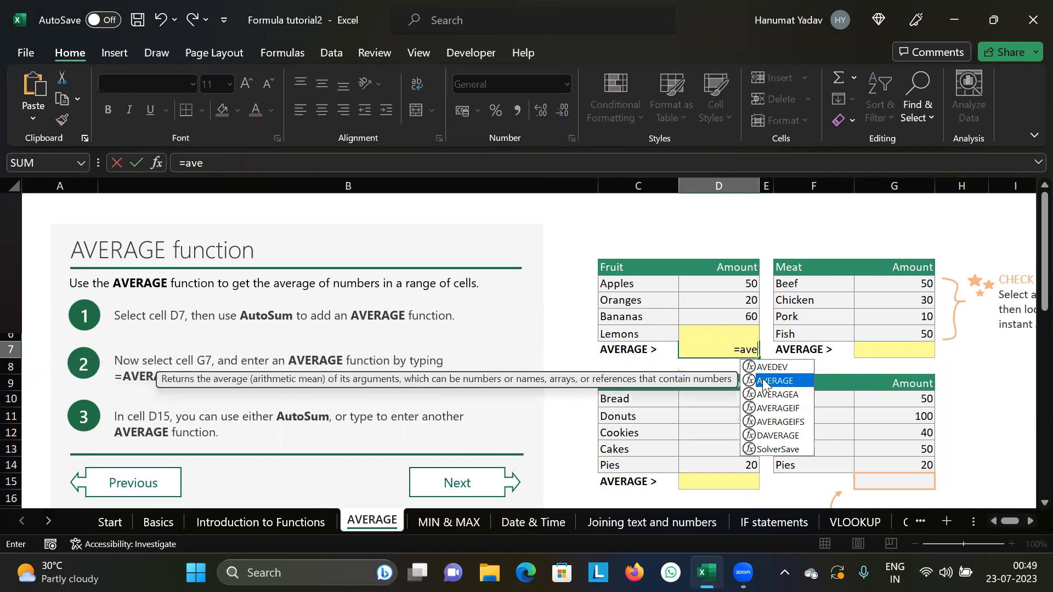
pyautogui.doubleClick(764, 383)
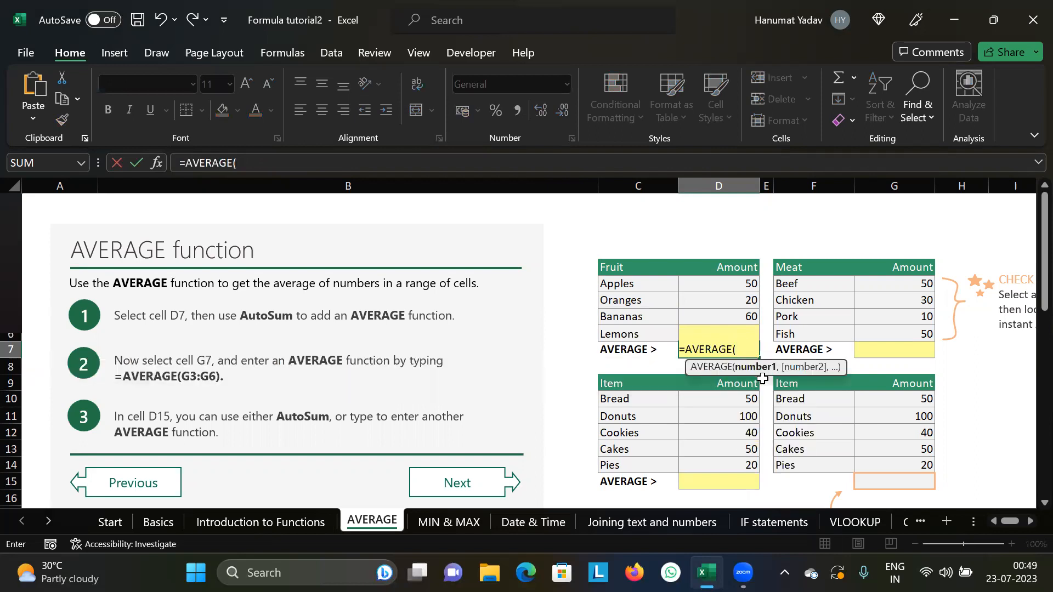
pyautogui.click(733, 283)
pyautogui.write(',')
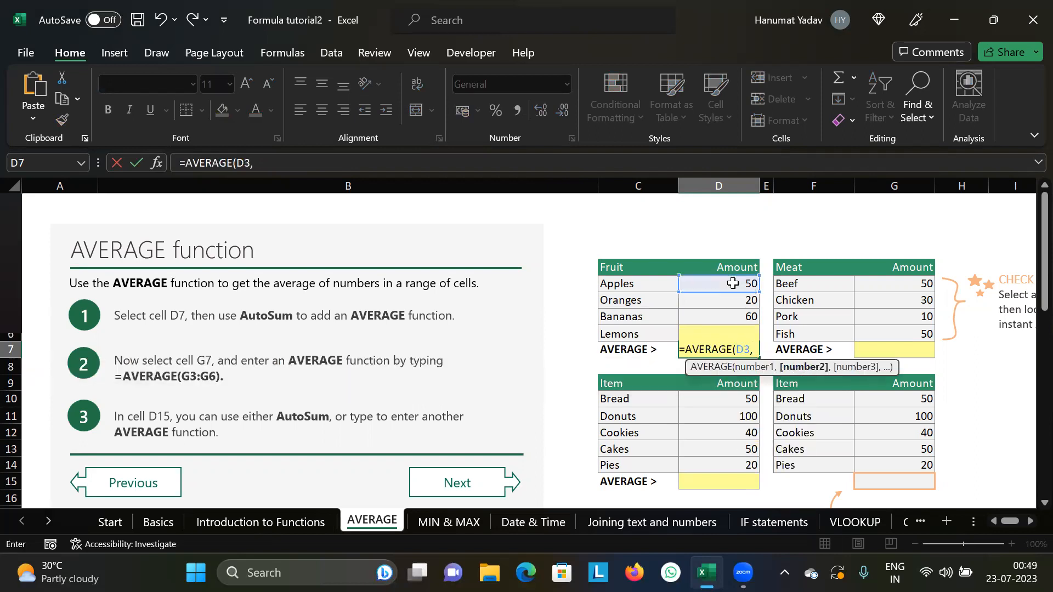
pyautogui.click(739, 301)
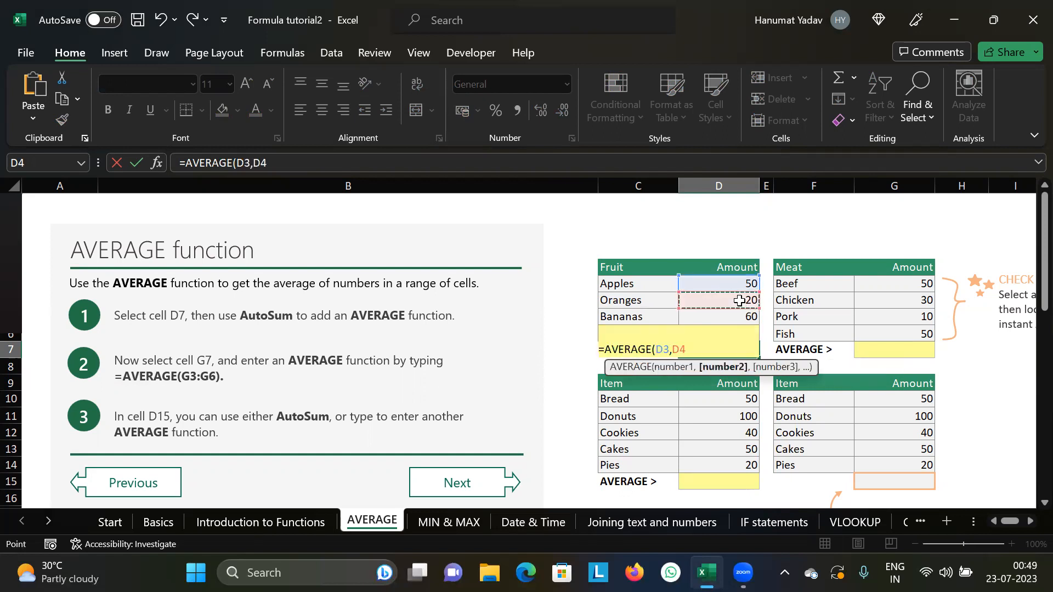
pyautogui.write(',')
pyautogui.click(738, 317)
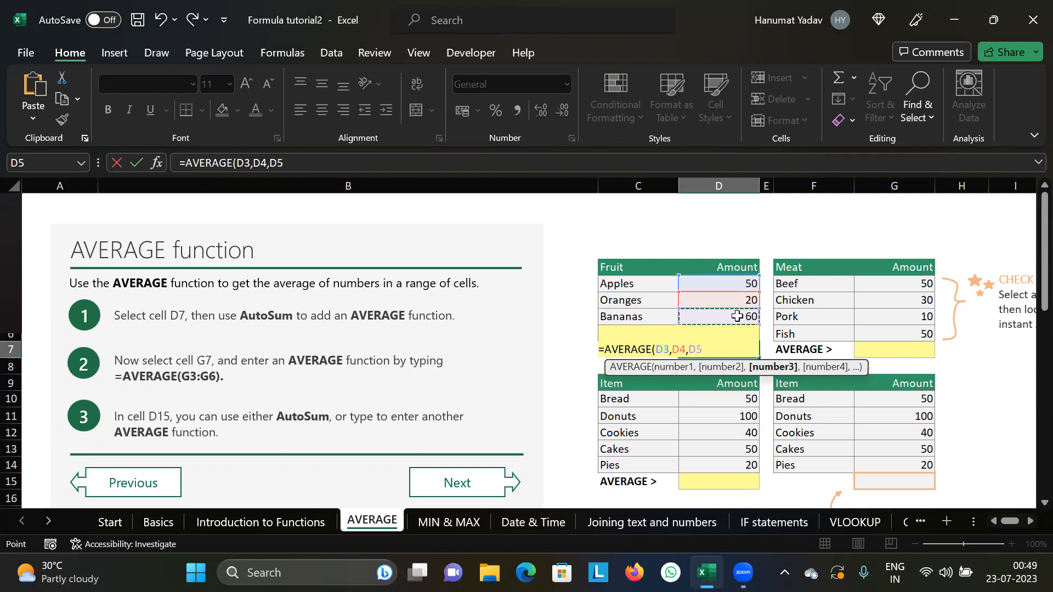
pyautogui.write(')')
pyautogui.press('Return')
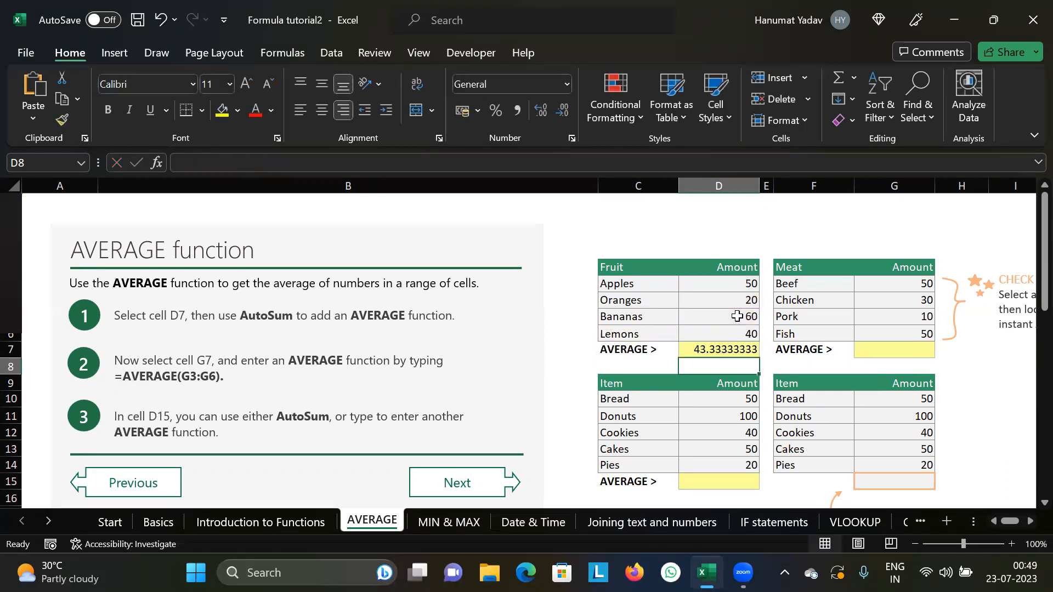
# Step: Review the AVERAGE formula behind the fruit average in cell D7
pyautogui.press('Up')
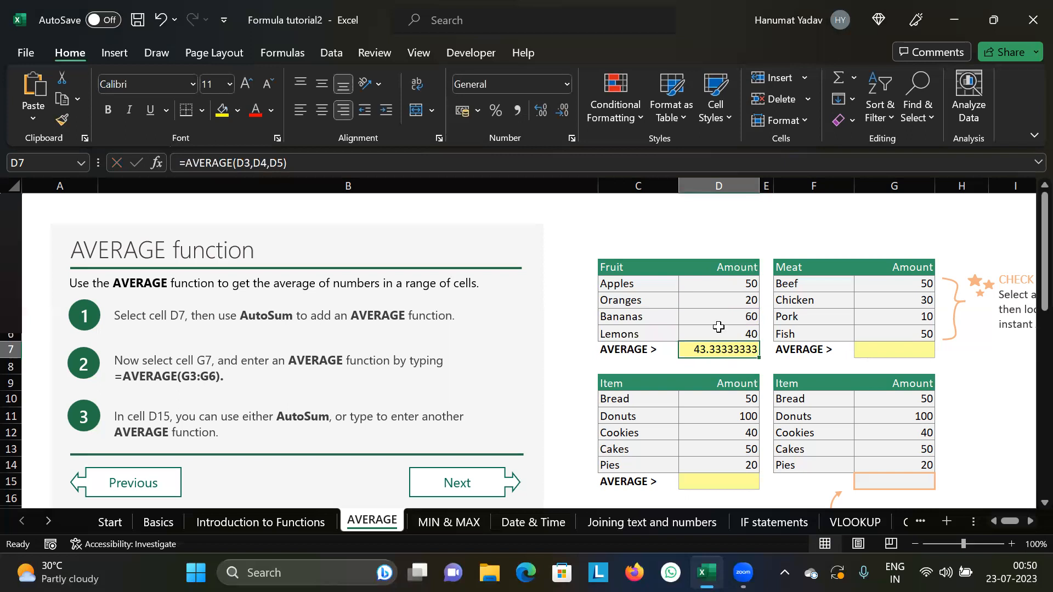
pyautogui.click(711, 364)
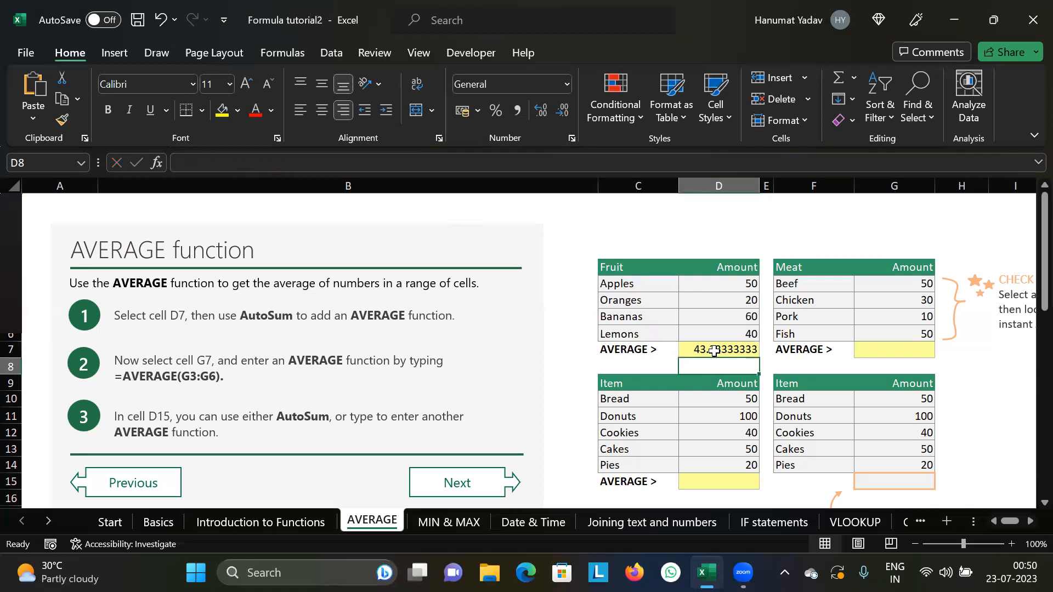
pyautogui.click(713, 352)
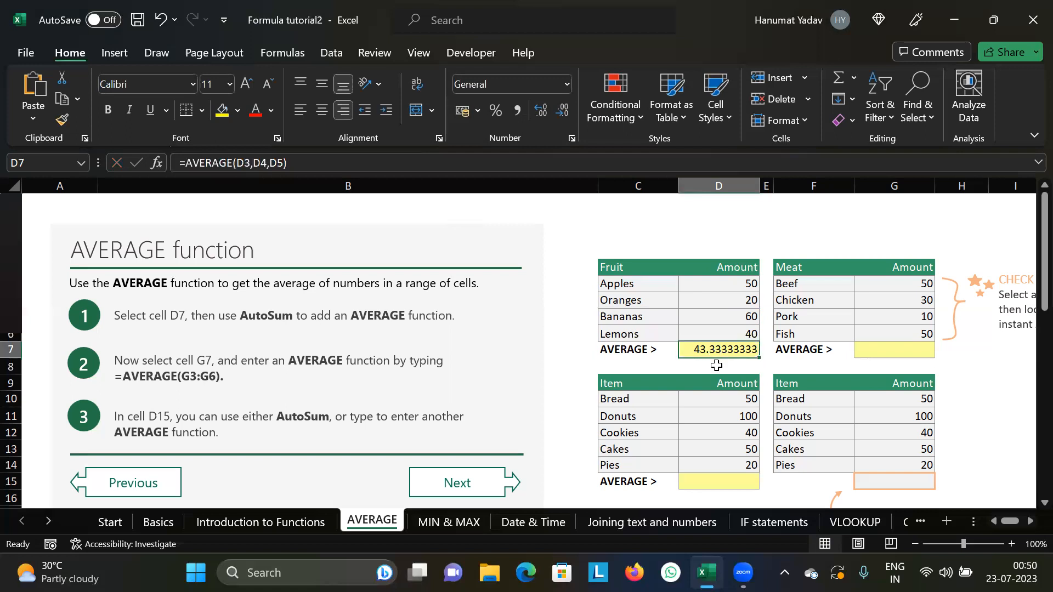
pyautogui.click(717, 366)
pyautogui.click(717, 350)
pyautogui.click(315, 161)
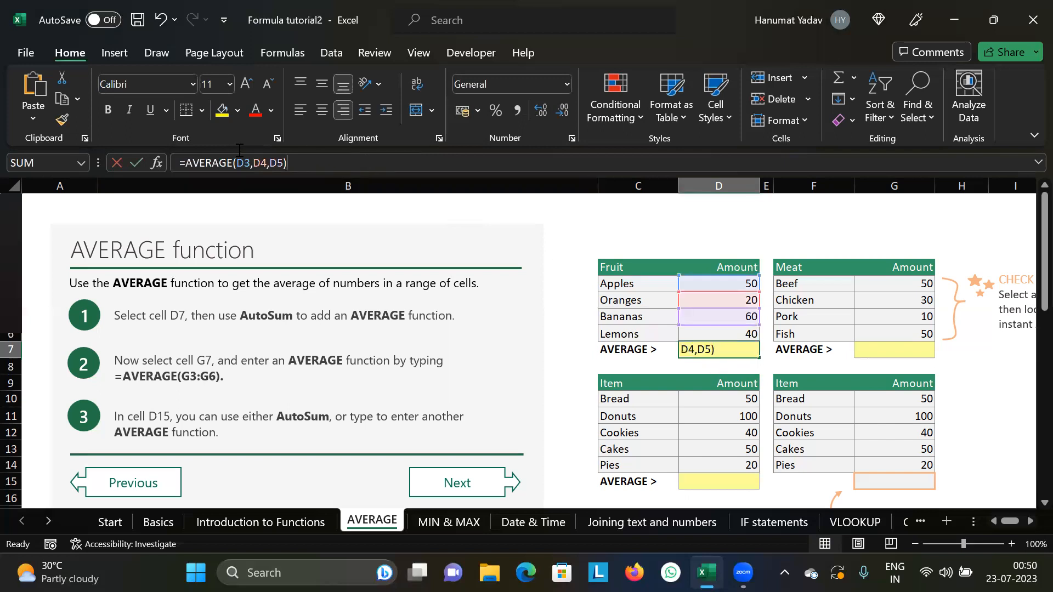
pyautogui.moveTo(240, 150); pyautogui.dragTo(152, 150)
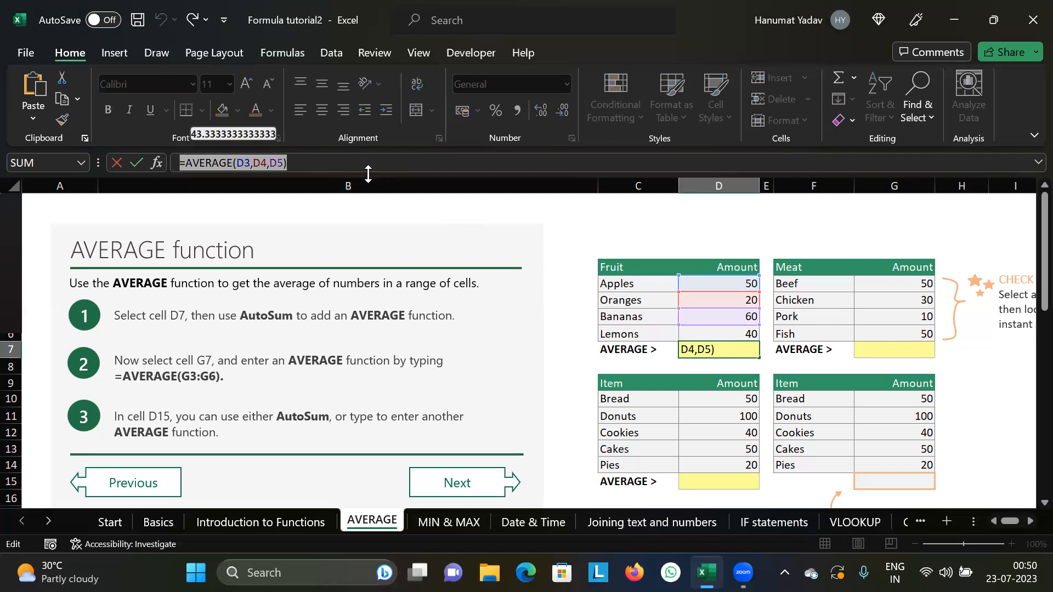
pyautogui.write('=')
pyautogui.click(740, 366)
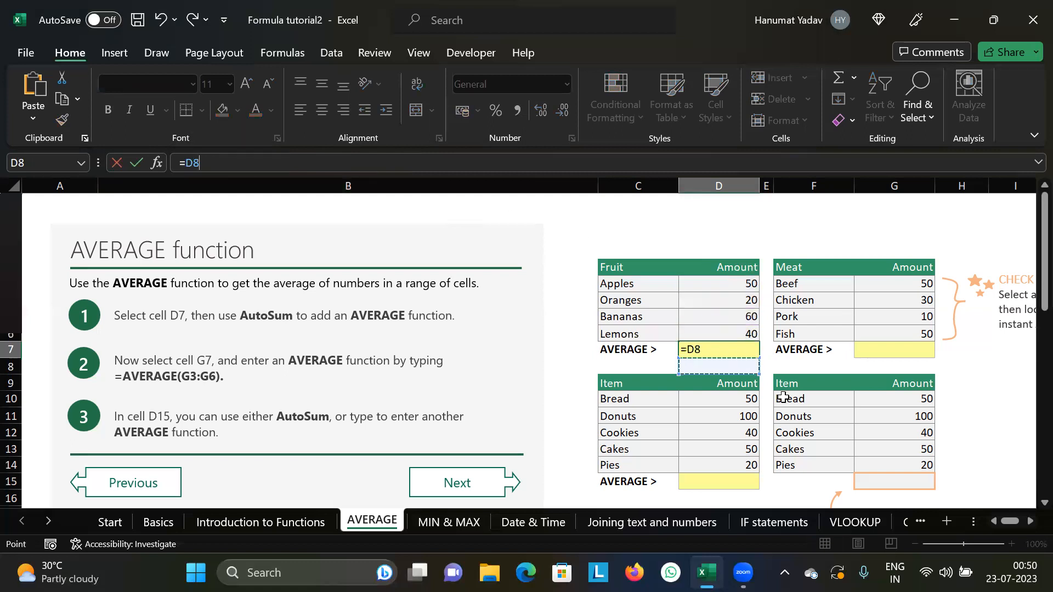
pyautogui.press('Escape')
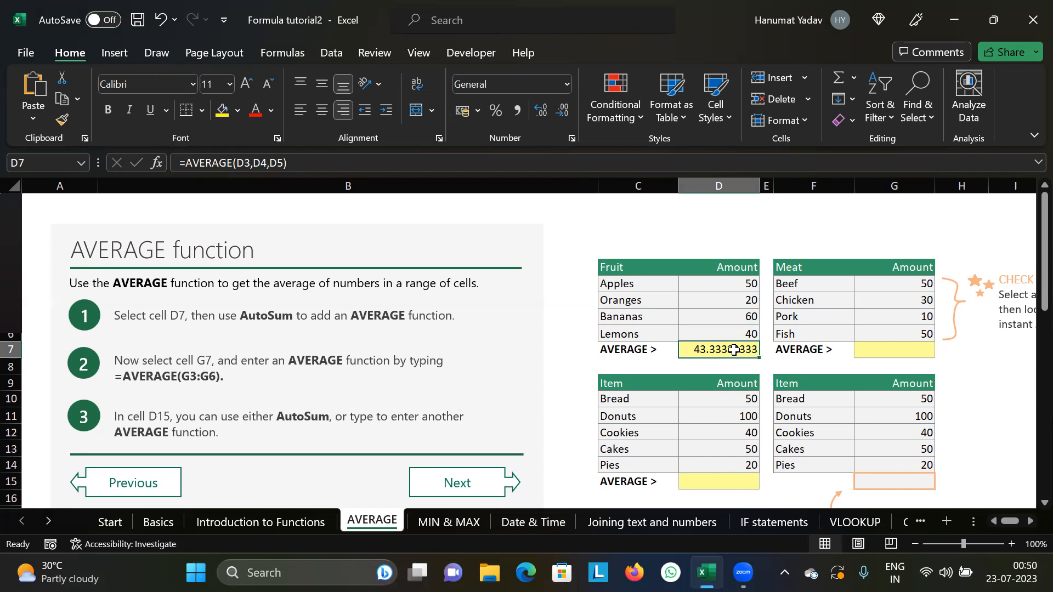
# Step: Try replacing the formula in D7 with the reference =D8 and undo the replacement
pyautogui.moveTo(330, 163); pyautogui.dragTo(90, 171)
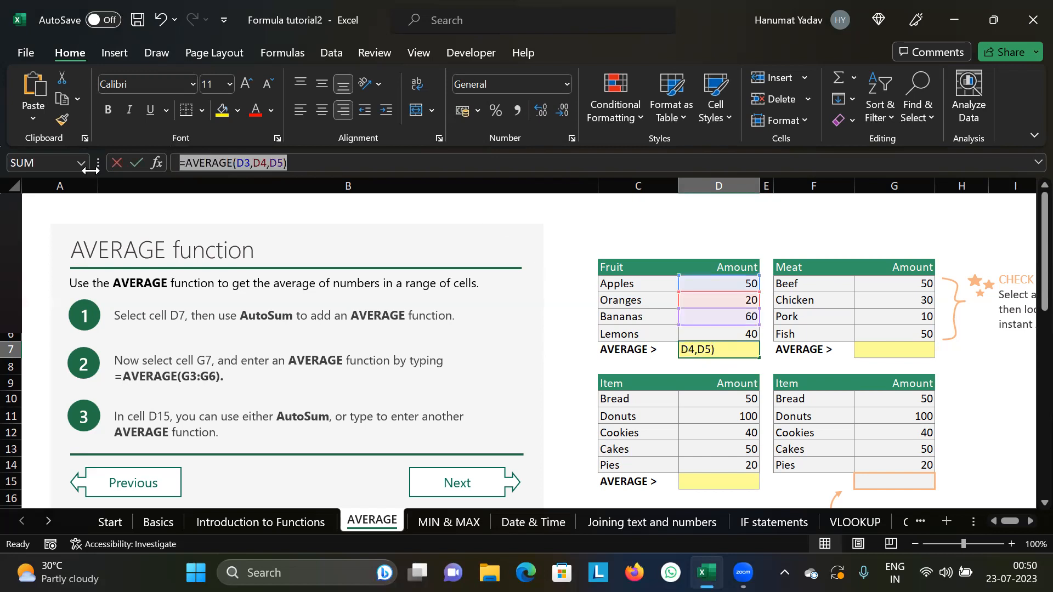
pyautogui.write('=')
pyautogui.click(736, 365)
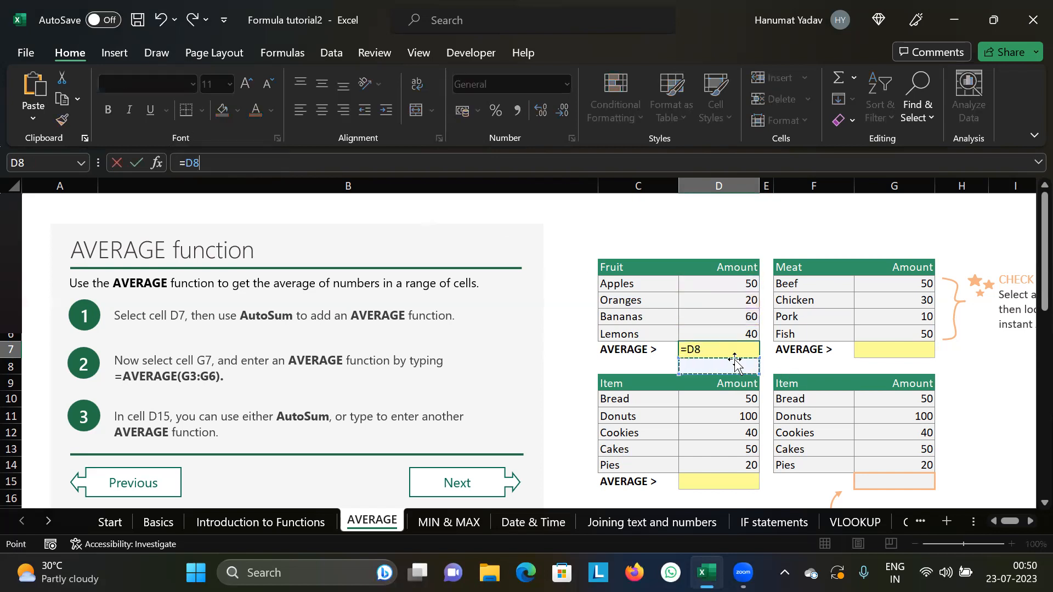
pyautogui.click(729, 349)
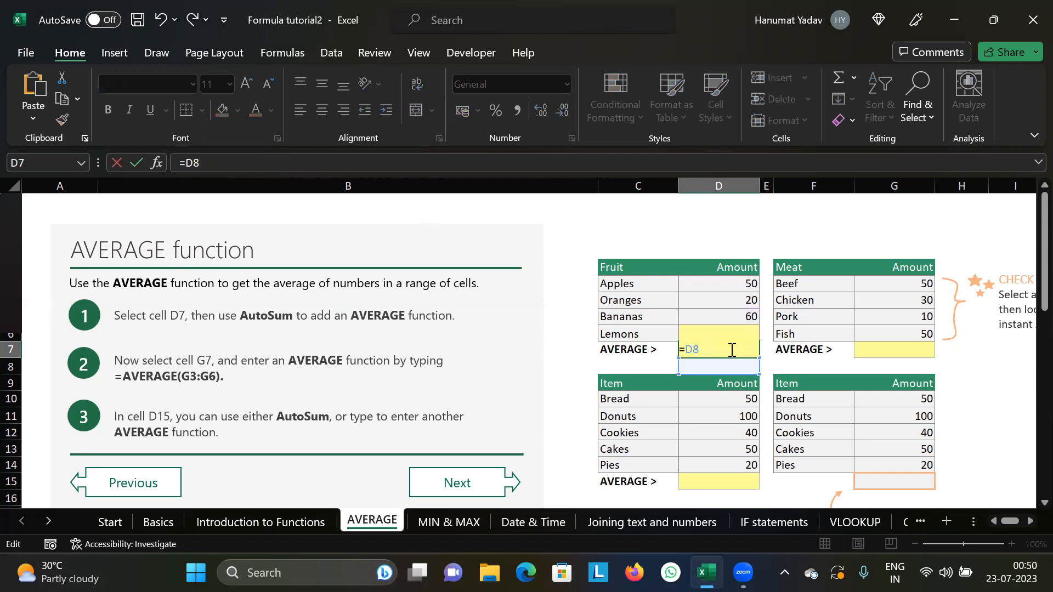
pyautogui.click(1027, 160)
pyautogui.click(1026, 160)
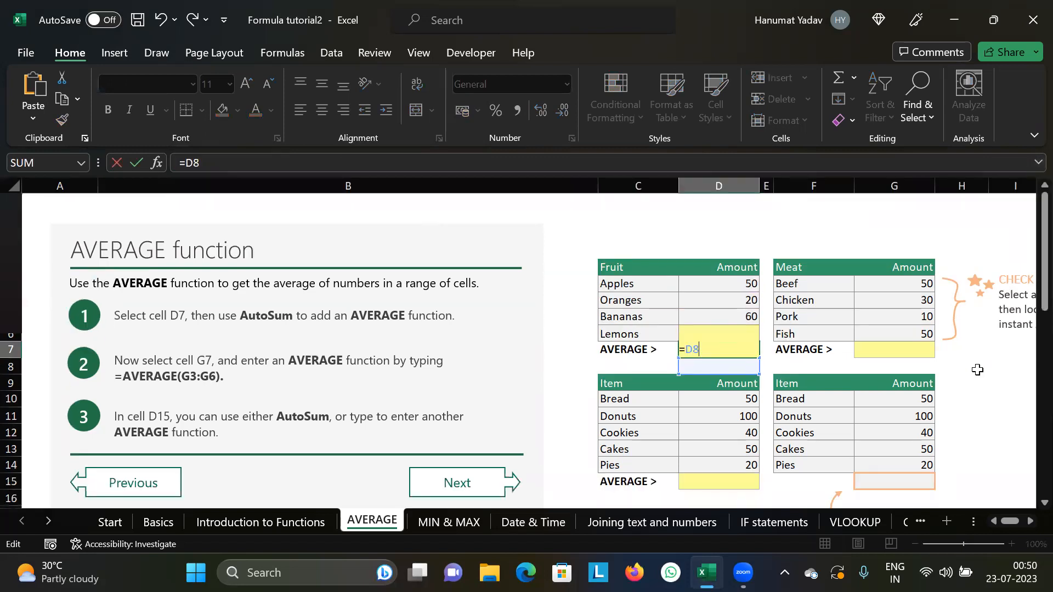
pyautogui.hotkey('ctrl', 'Return')
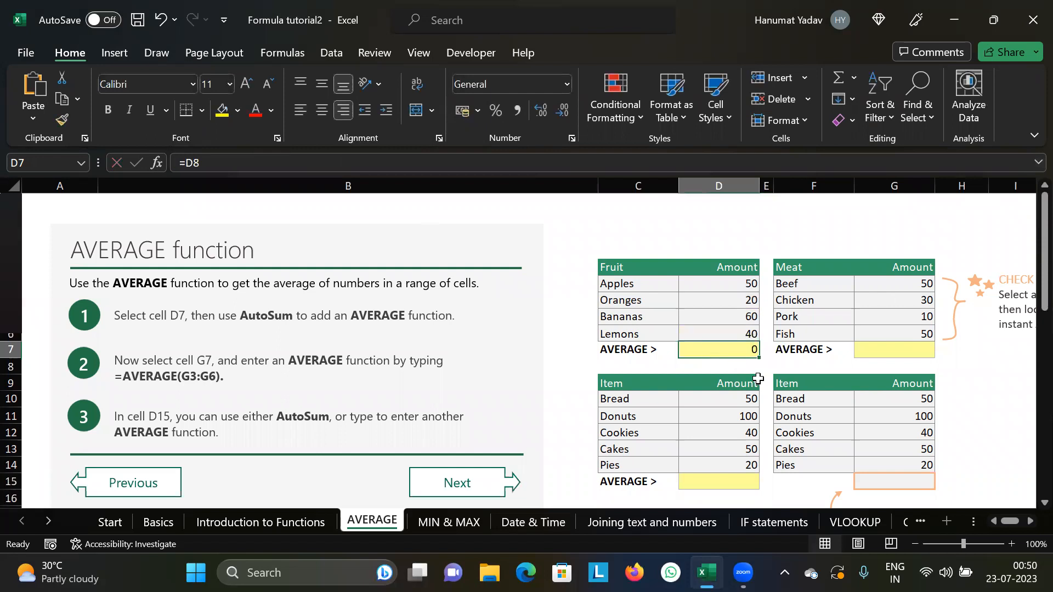
pyautogui.hotkey('ctrl', 'z')
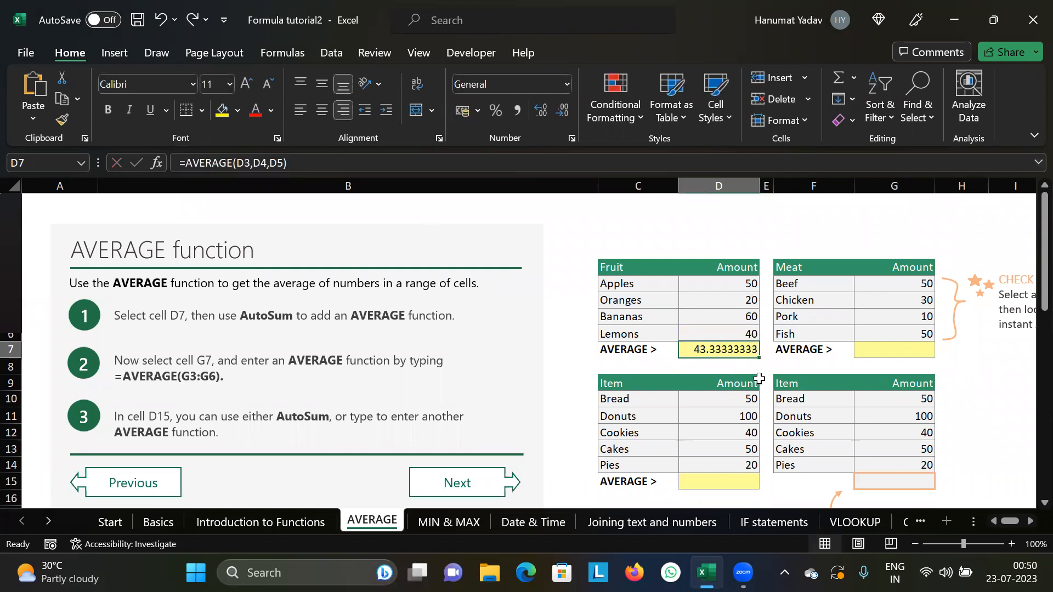
# Step: Inspect the cells referenced by the fruit average formula directly in cell D7
pyautogui.doubleClick(722, 347)
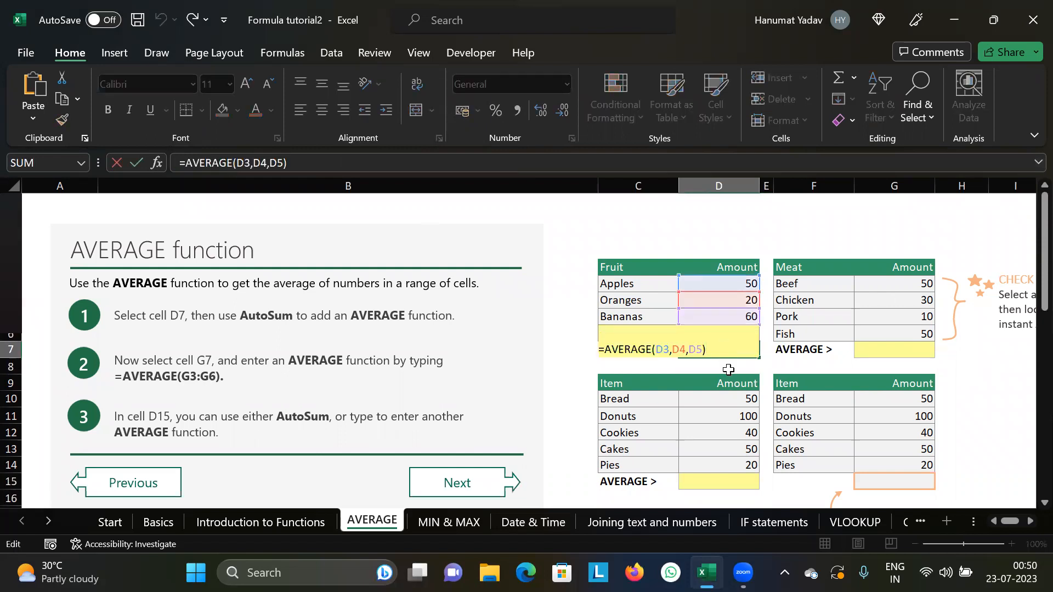
pyautogui.press('Return')
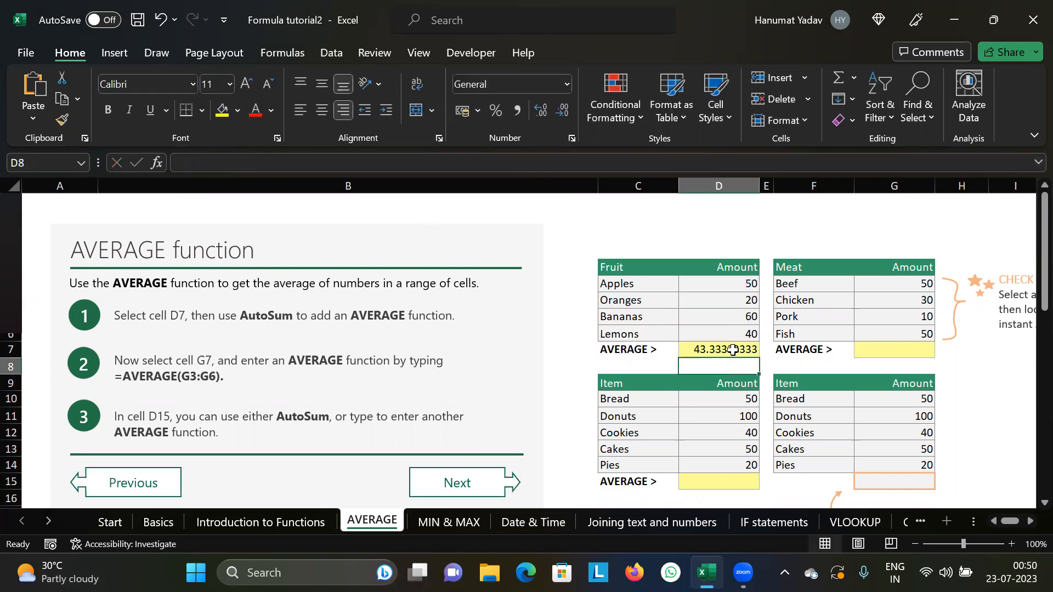
pyautogui.click(732, 350)
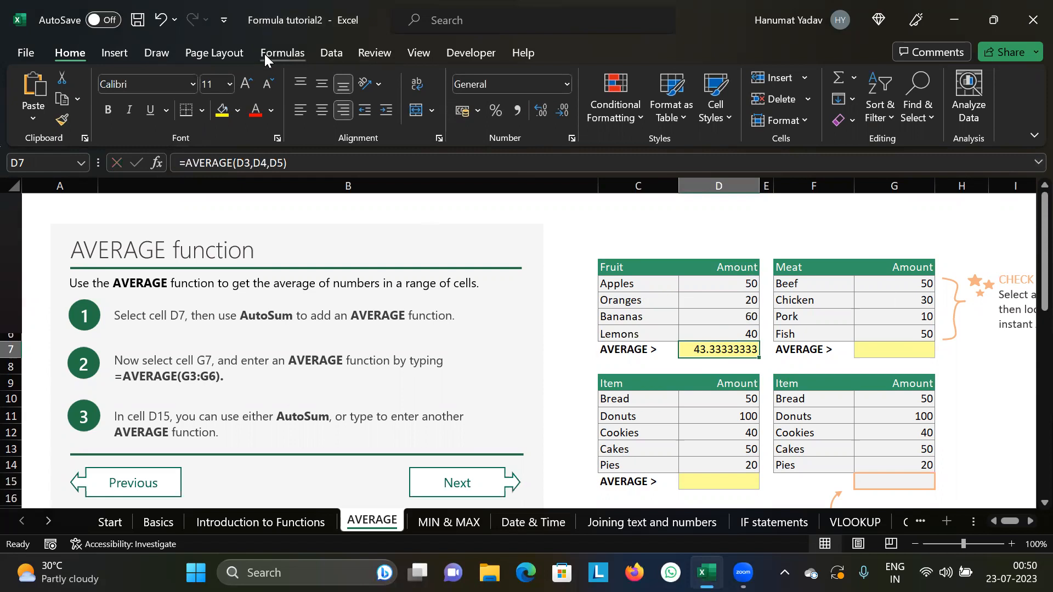
# Step: Display formulas instead of results across the AVERAGE sheet and examine the one in cell D7
pyautogui.click(284, 55)
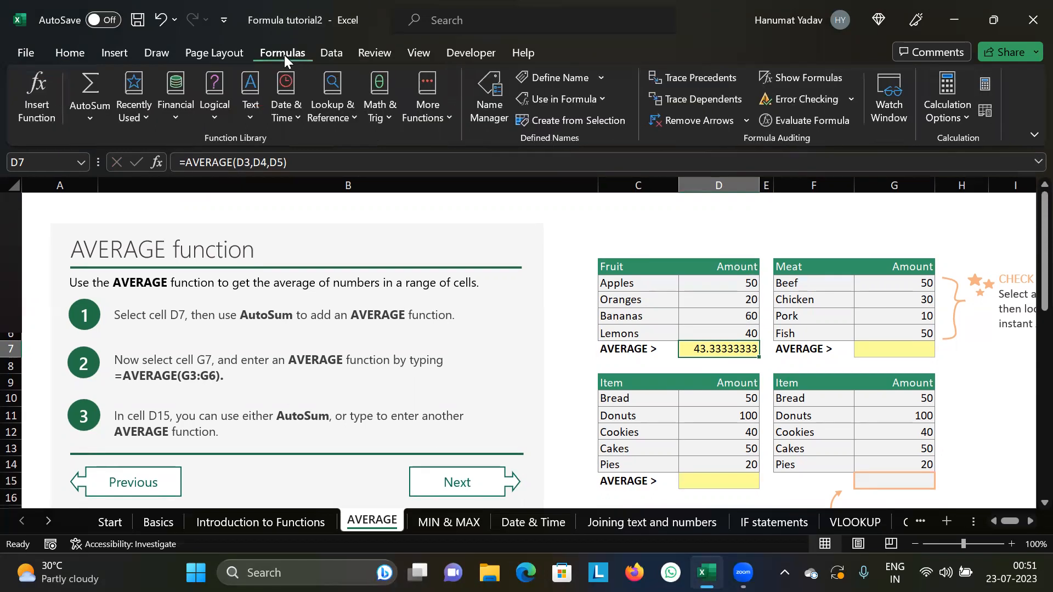
pyautogui.click(786, 78)
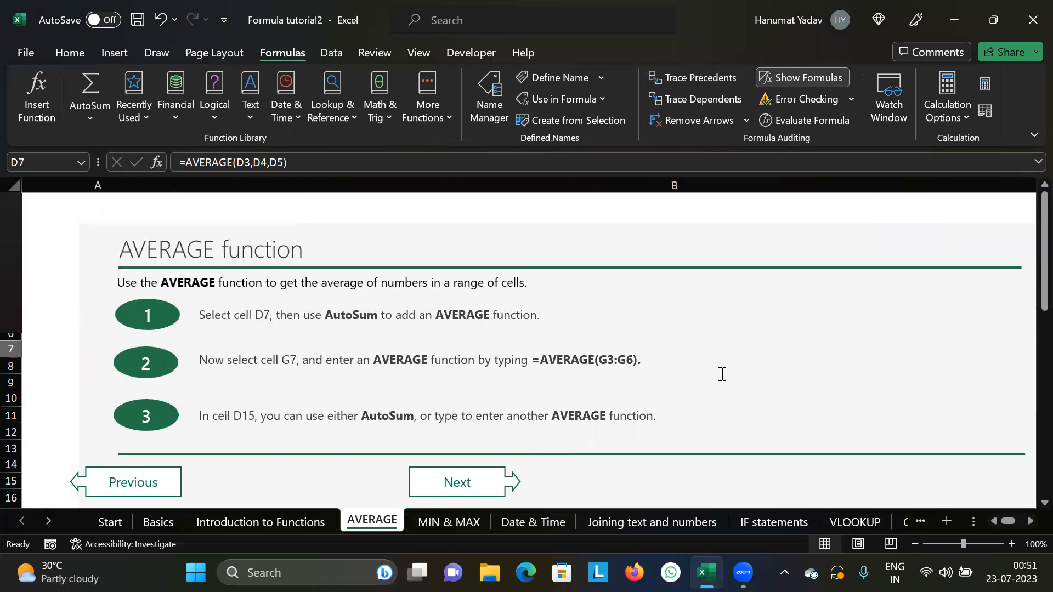
pyautogui.scroll(-1, 723, 375)
pyautogui.scroll(3, 722, 374)
pyautogui.scroll(-8, 722, 374)
pyautogui.scroll(7, 722, 374)
pyautogui.scroll(-4, 723, 375)
pyautogui.scroll(2, 723, 375)
# Step: Cancel the attempted cell move and return the sheet to showing calculated results instead of formulas
pyautogui.hotkey('ctrl', 'z')
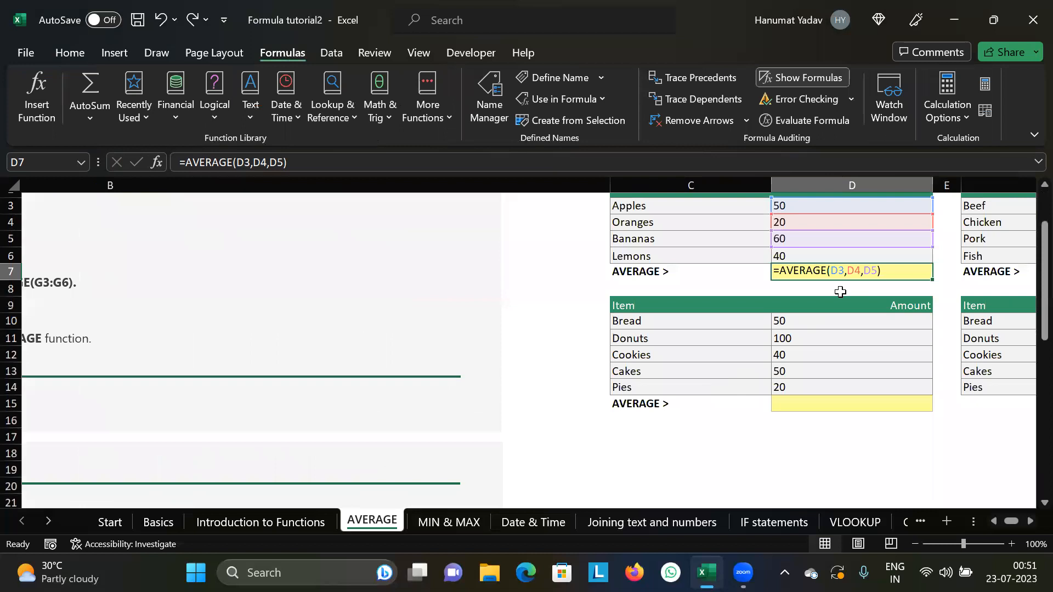
pyautogui.moveTo(898, 265); pyautogui.dragTo(888, 299)
pyautogui.press('Tab')
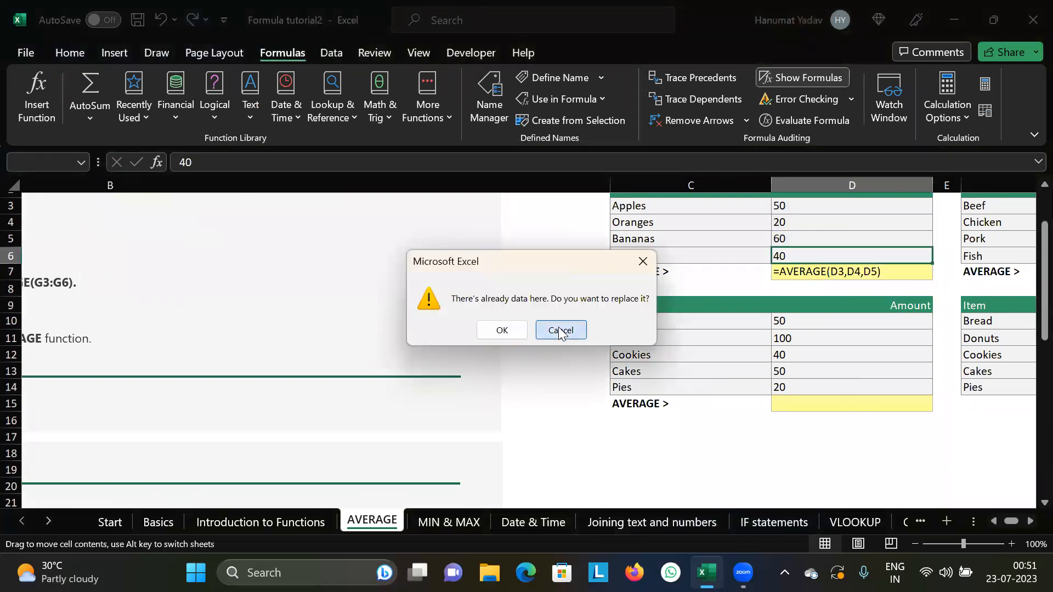
pyautogui.press('Return')
pyautogui.click(790, 78)
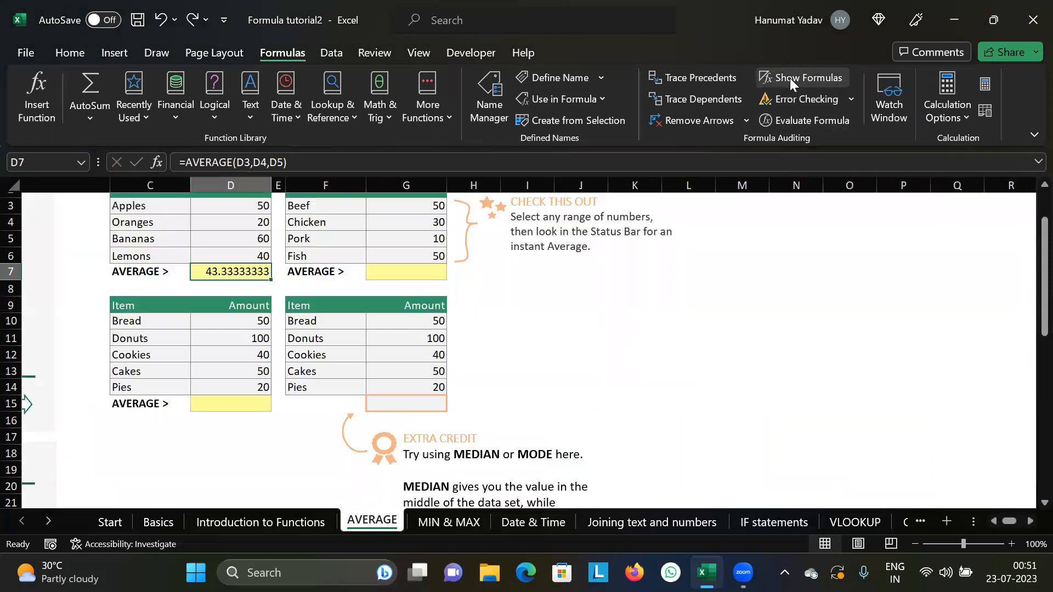
pyautogui.scroll(1, 713, 302)
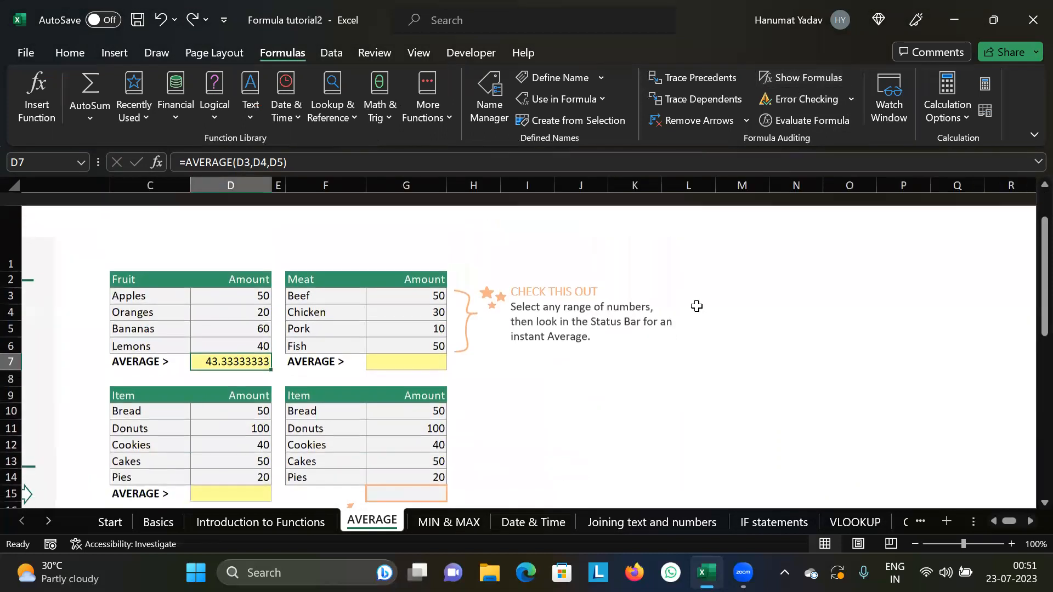
pyautogui.hscroll(-3, 378, 329)
pyautogui.hscroll(-2, 329, 357)
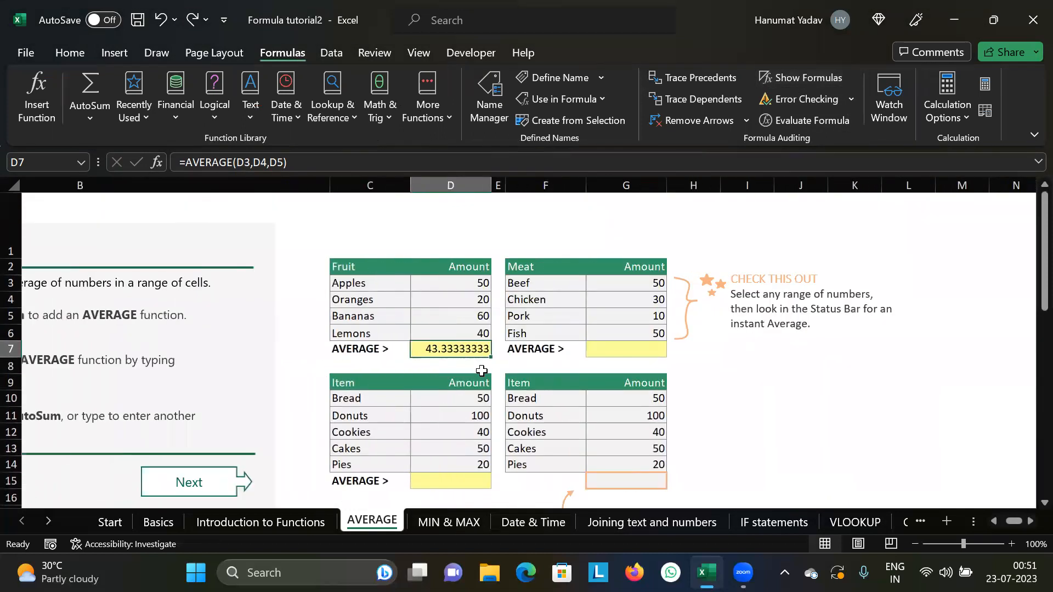
pyautogui.click(436, 363)
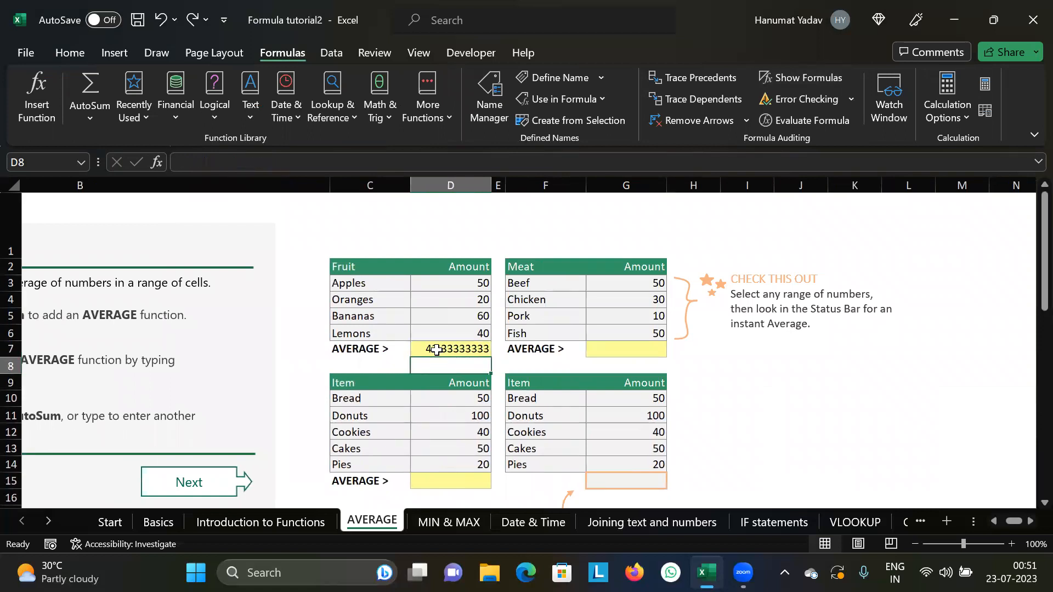
pyautogui.click(437, 350)
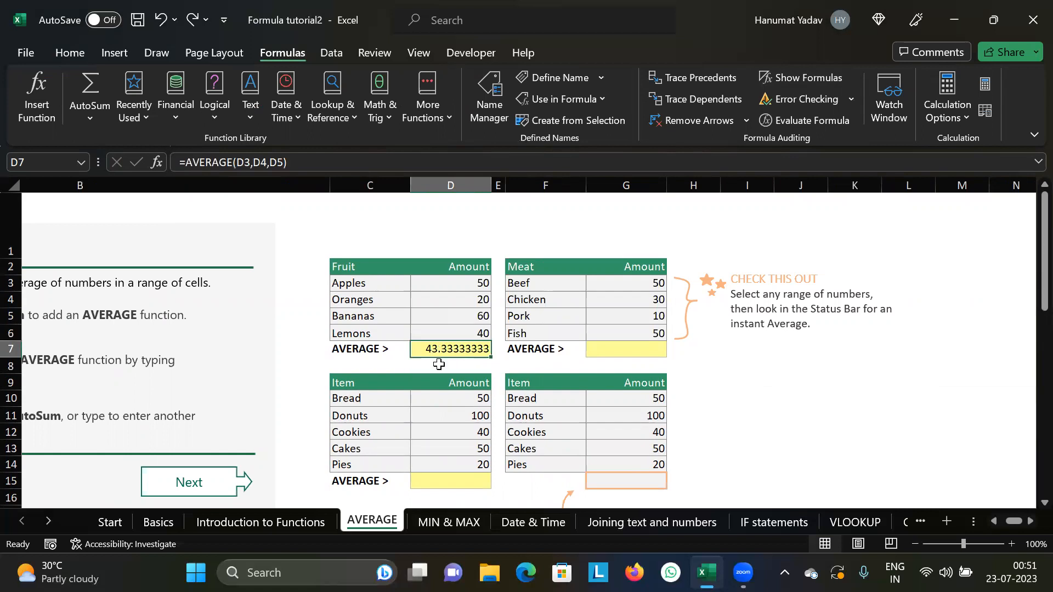
pyautogui.click(619, 352)
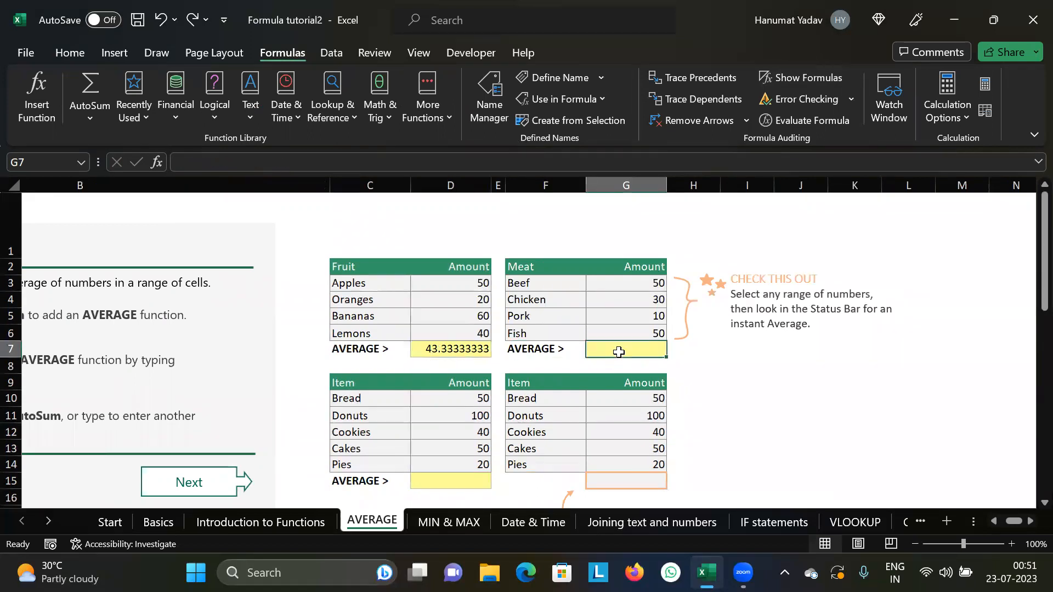
pyautogui.scroll(-2, 535, 358)
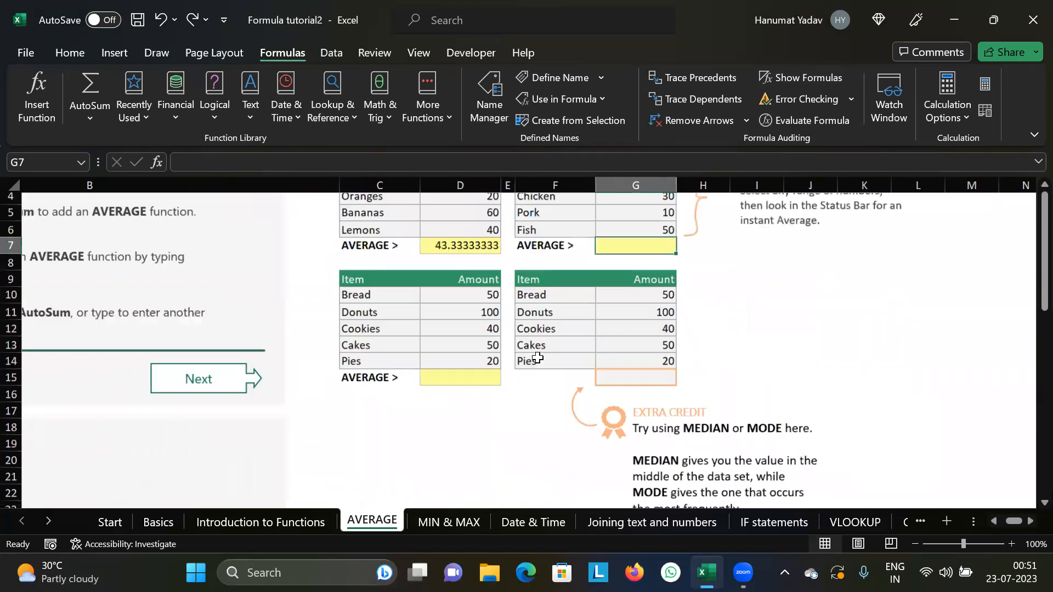
pyautogui.scroll(-8, 501, 373)
pyautogui.scroll(10, 501, 377)
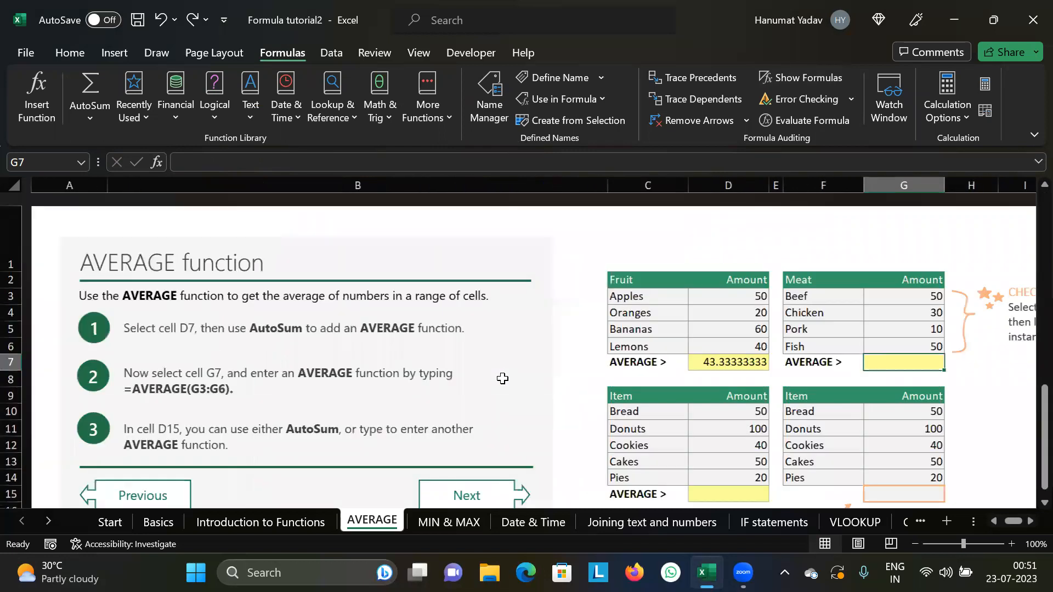
# Step: Open the MIN & MAX sheet and look over its instructions and the answer cells D7 and G7
pyautogui.click(451, 523)
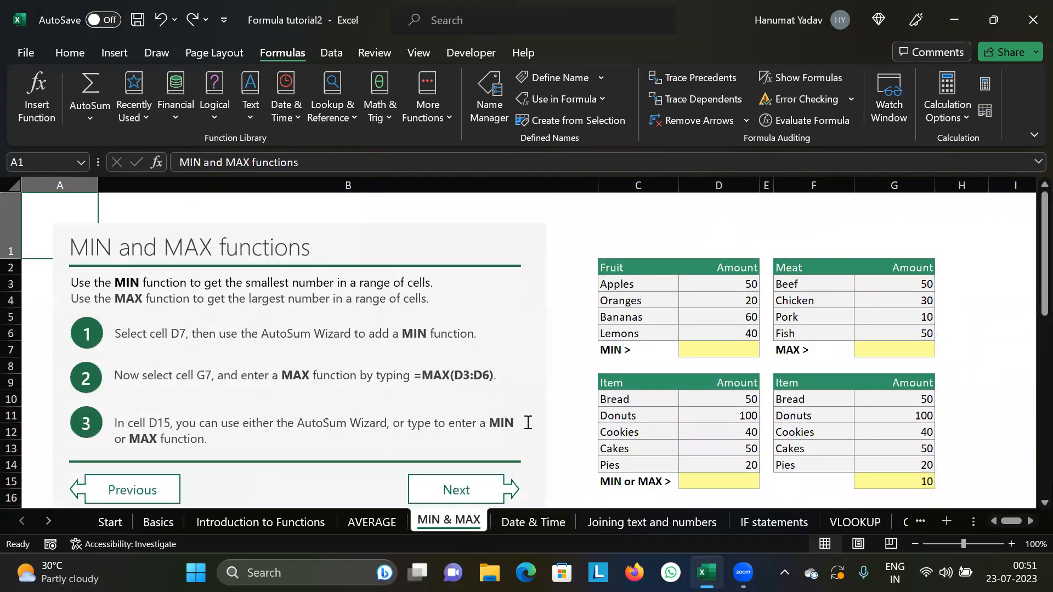
pyautogui.scroll(-1, 533, 413)
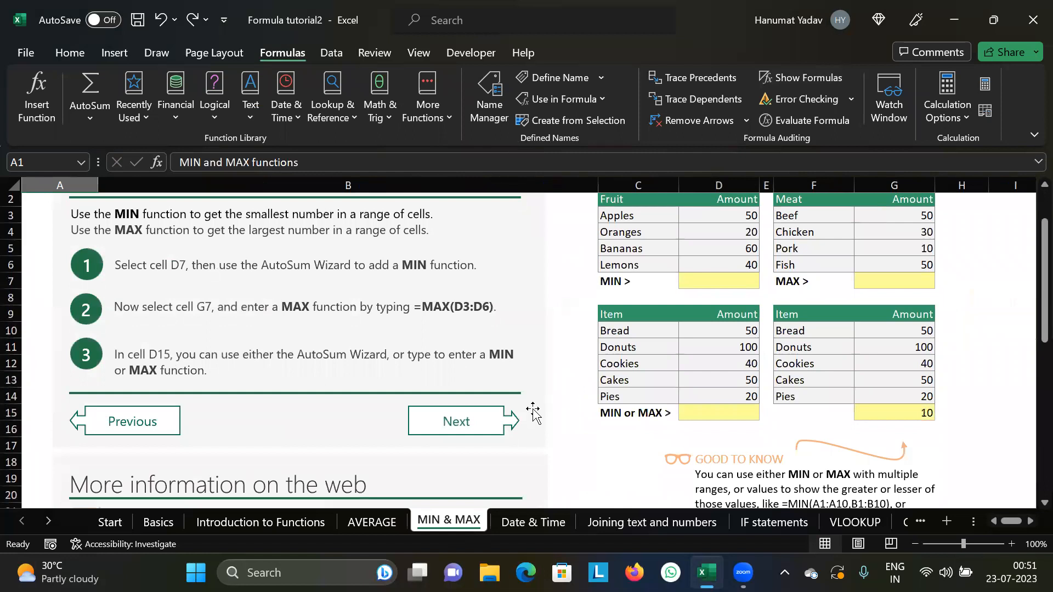
pyautogui.scroll(1, 533, 412)
pyautogui.hscroll(1, 533, 413)
pyautogui.click(618, 331)
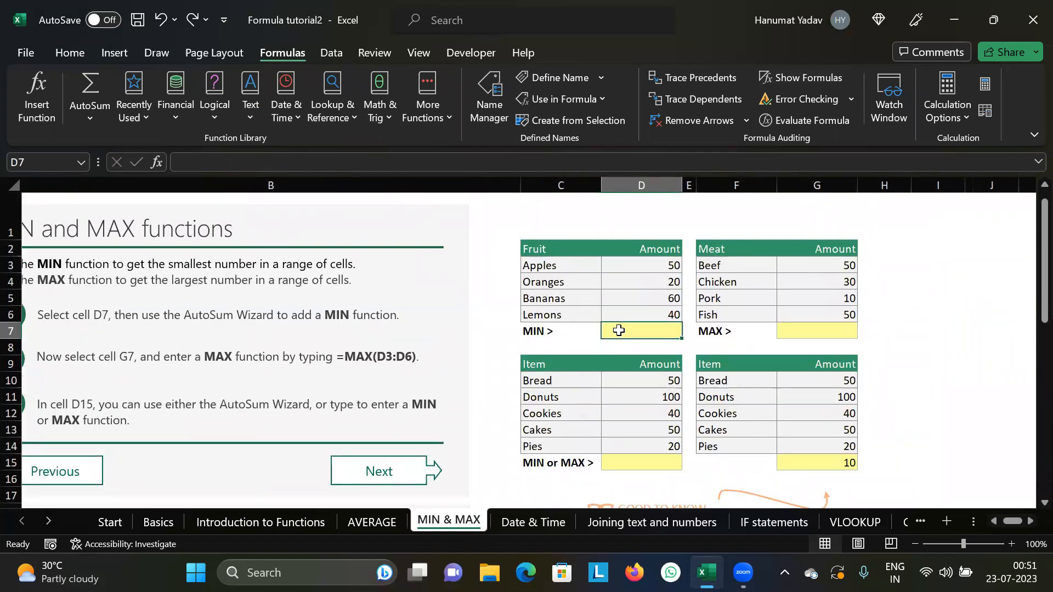
pyautogui.click(809, 332)
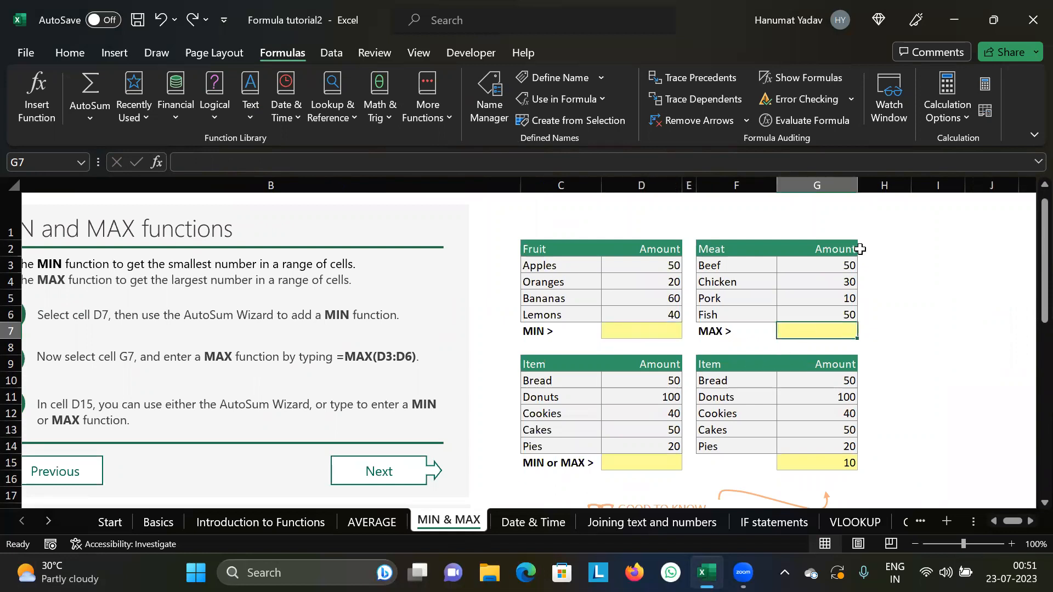
# Step: Enter =MIN(D3:D6) in cell D7 to find the smallest fruit amount
pyautogui.click(645, 334)
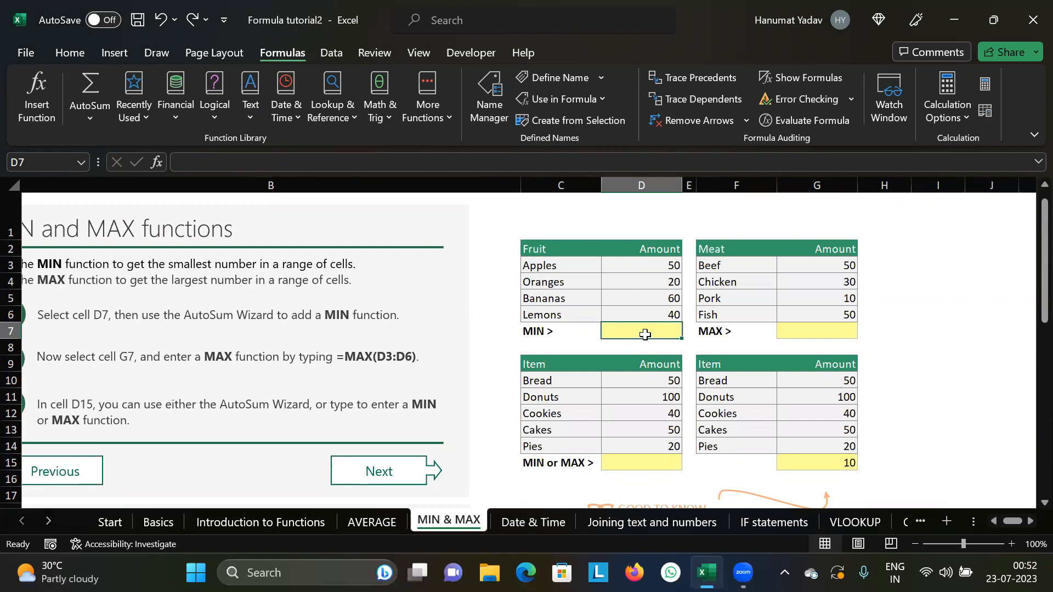
pyautogui.write('=')
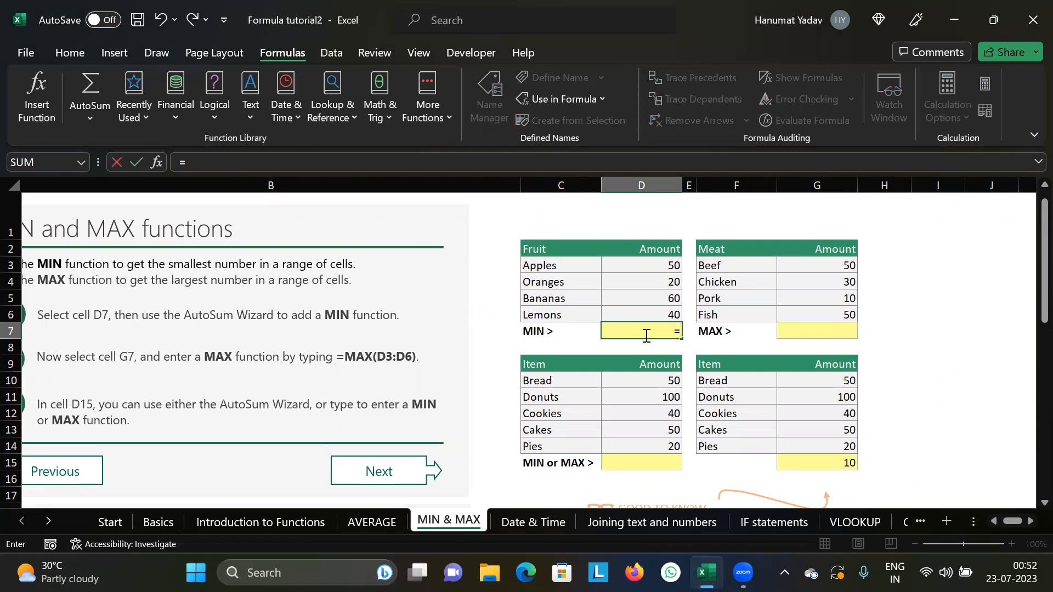
pyautogui.write('min')
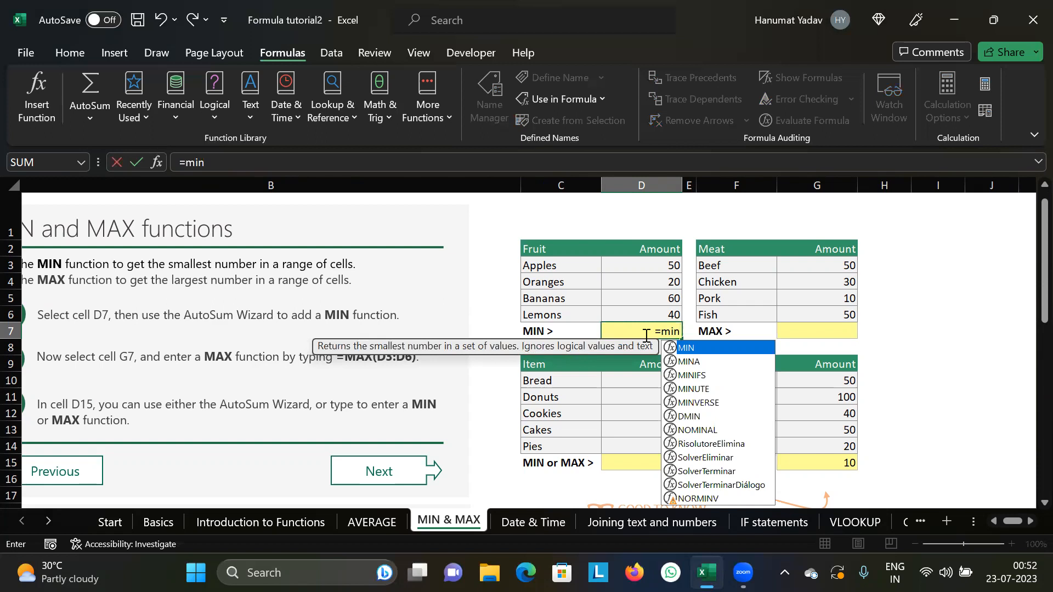
pyautogui.press('Tab')
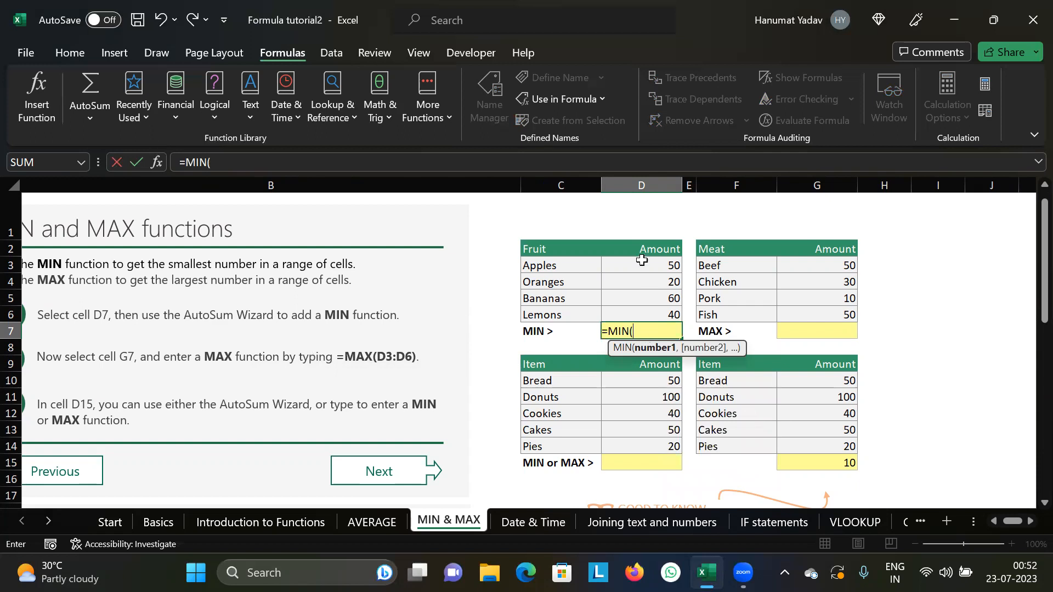
pyautogui.moveTo(639, 262); pyautogui.dragTo(650, 315)
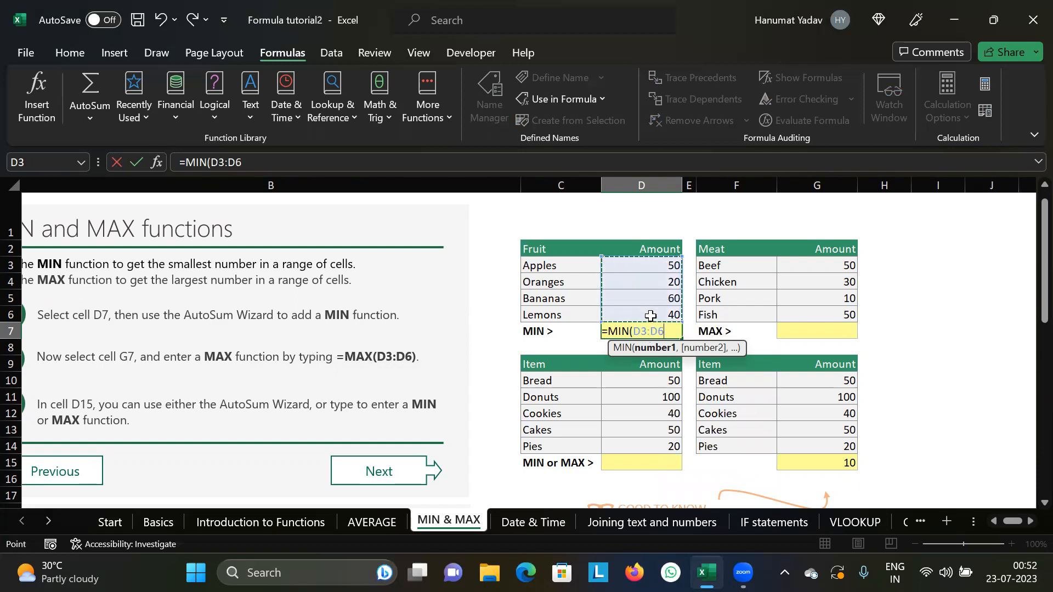
pyautogui.write(')')
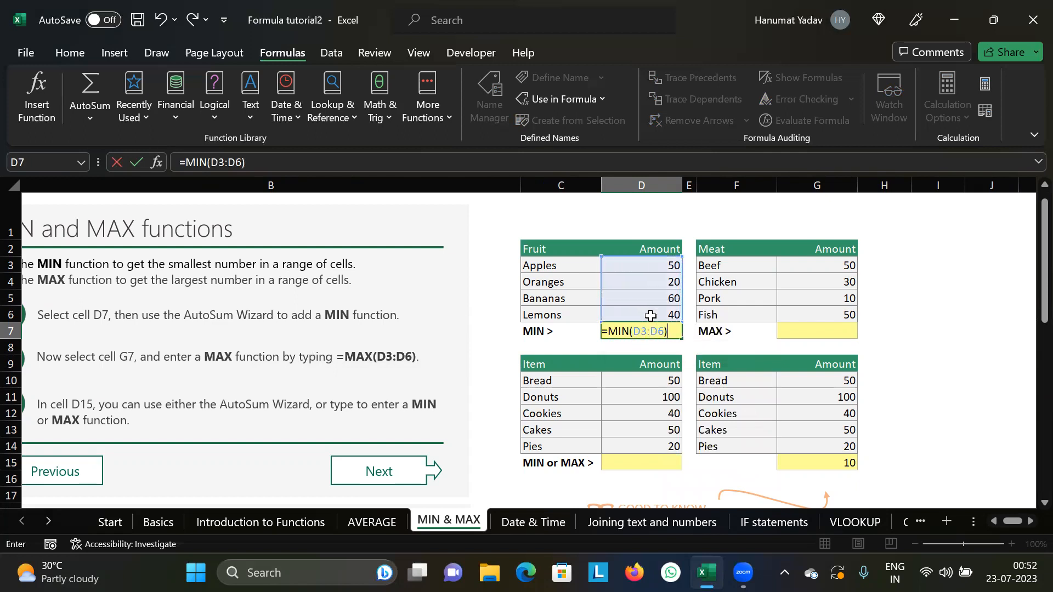
pyautogui.press('Return')
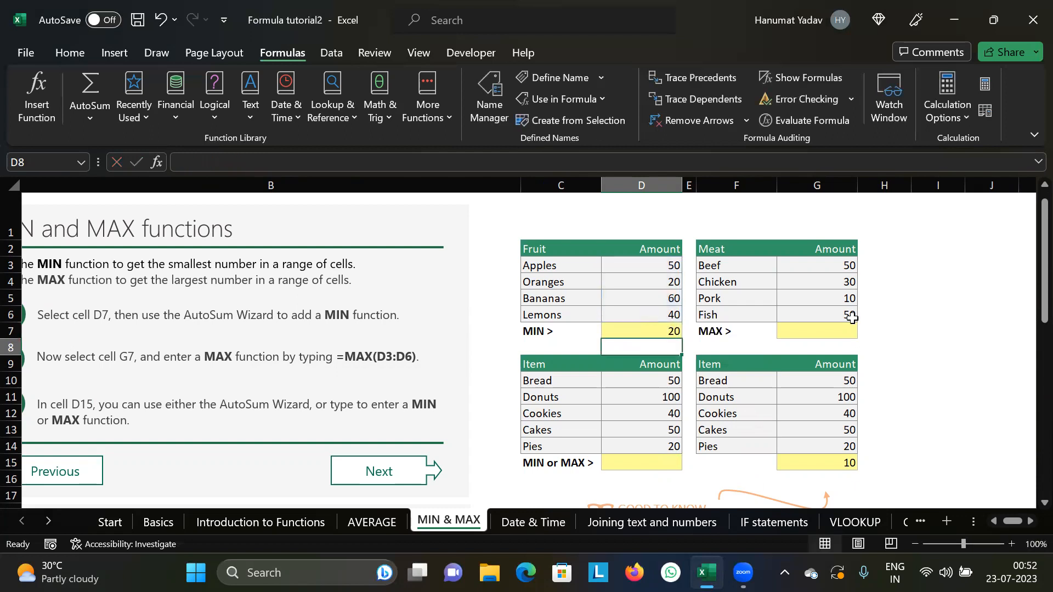
# Step: Enter =MAX(G3:G6) in cell G7 to find the largest meat amount
pyautogui.click(847, 328)
pyautogui.write('=max')
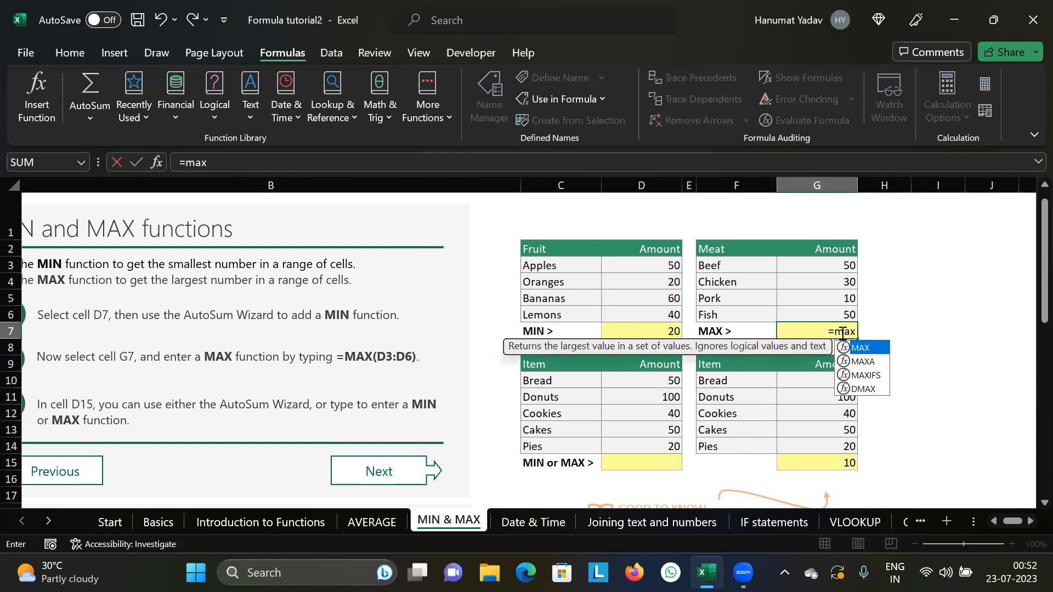
pyautogui.press('Tab')
pyautogui.moveTo(847, 266); pyautogui.dragTo(845, 307)
pyautogui.press('Return')
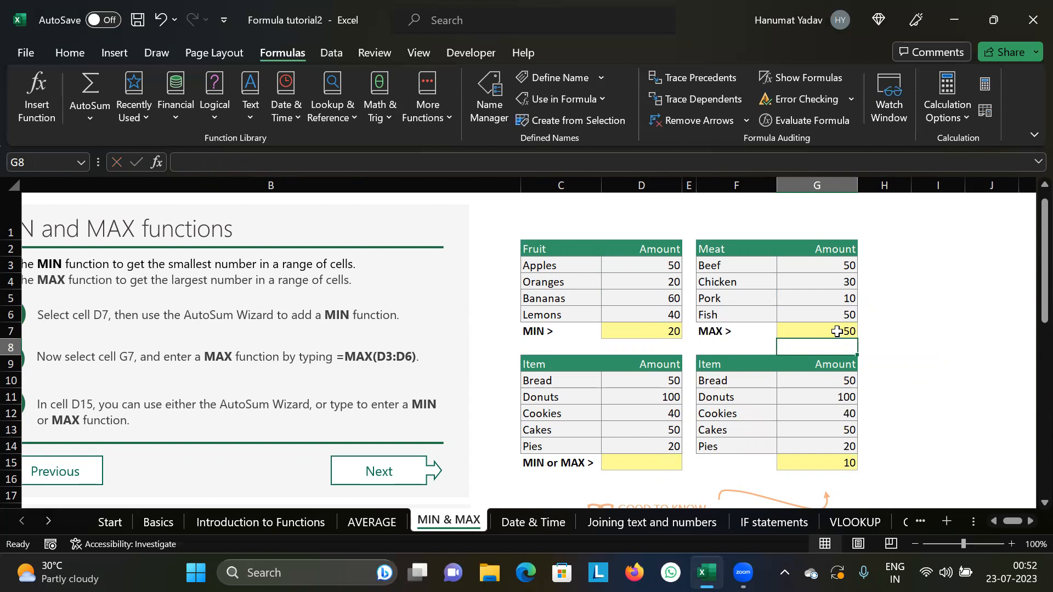
pyautogui.click(835, 332)
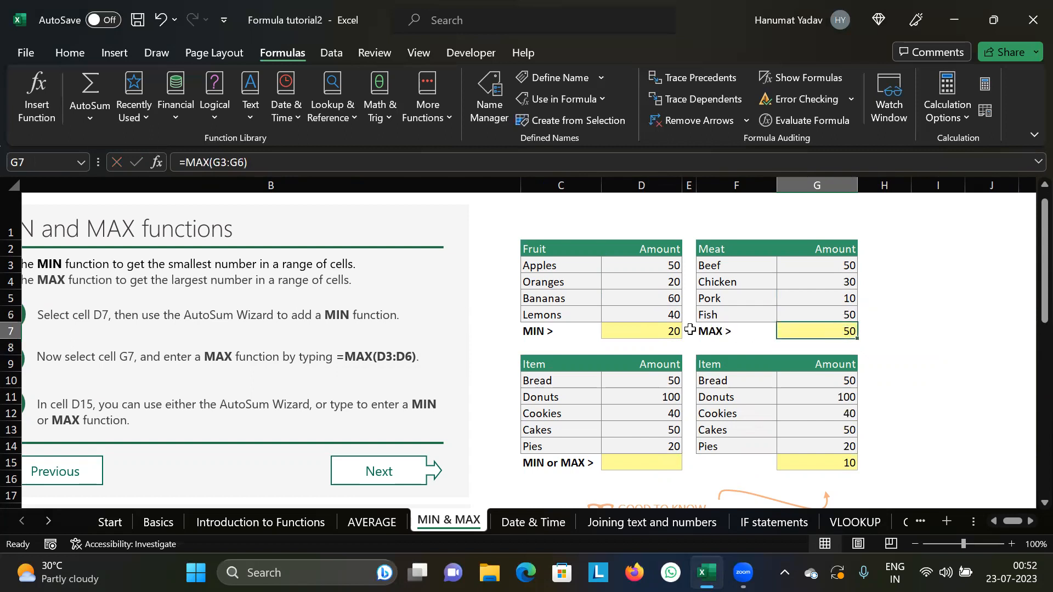
# Step: Inspect the ranges referenced by the MIN formula in D7 and the MAX formula in G7
pyautogui.click(651, 333)
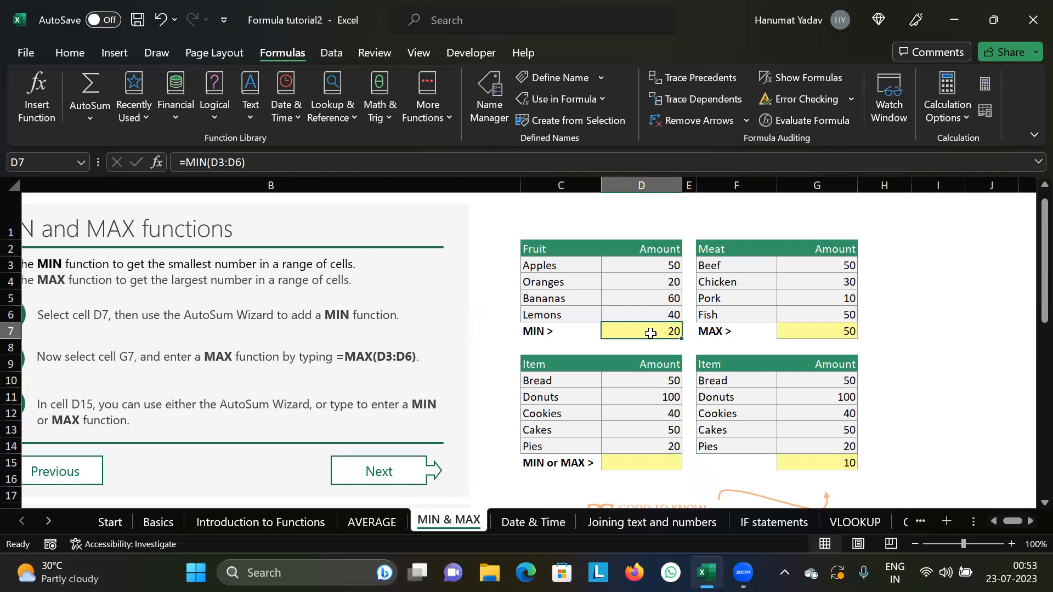
pyautogui.doubleClick(651, 333)
pyautogui.doubleClick(629, 333)
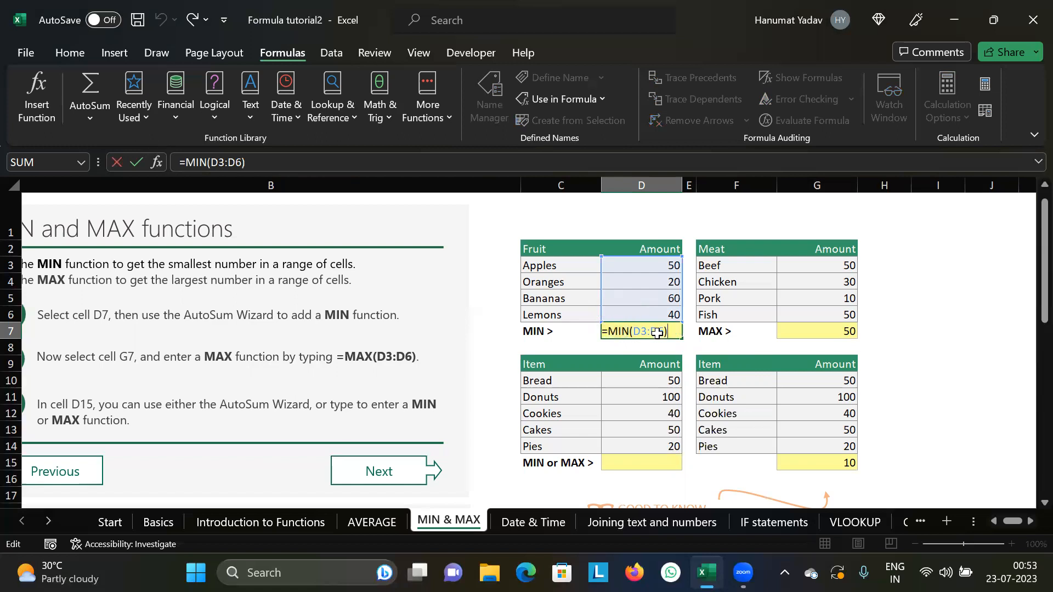
pyautogui.click(791, 332)
pyautogui.write('=MAX(G3:G6)')
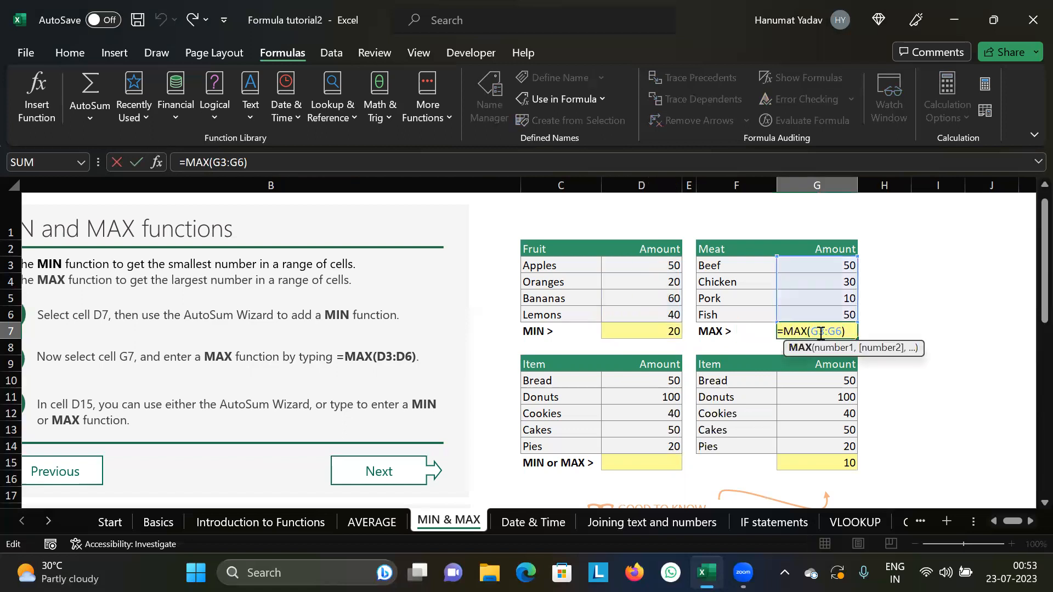
pyautogui.click(661, 332)
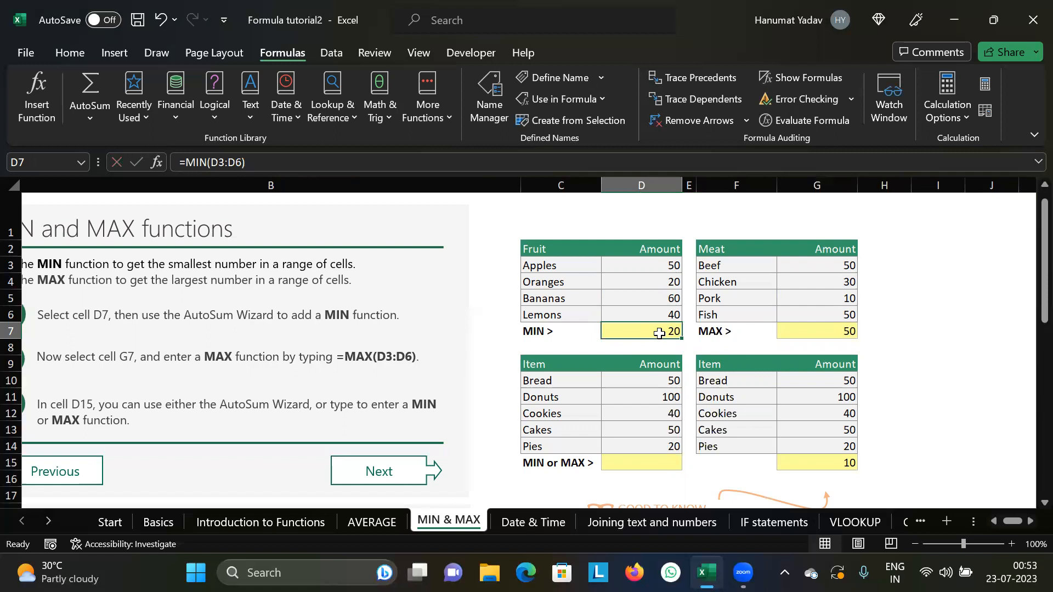
pyautogui.doubleClick(660, 332)
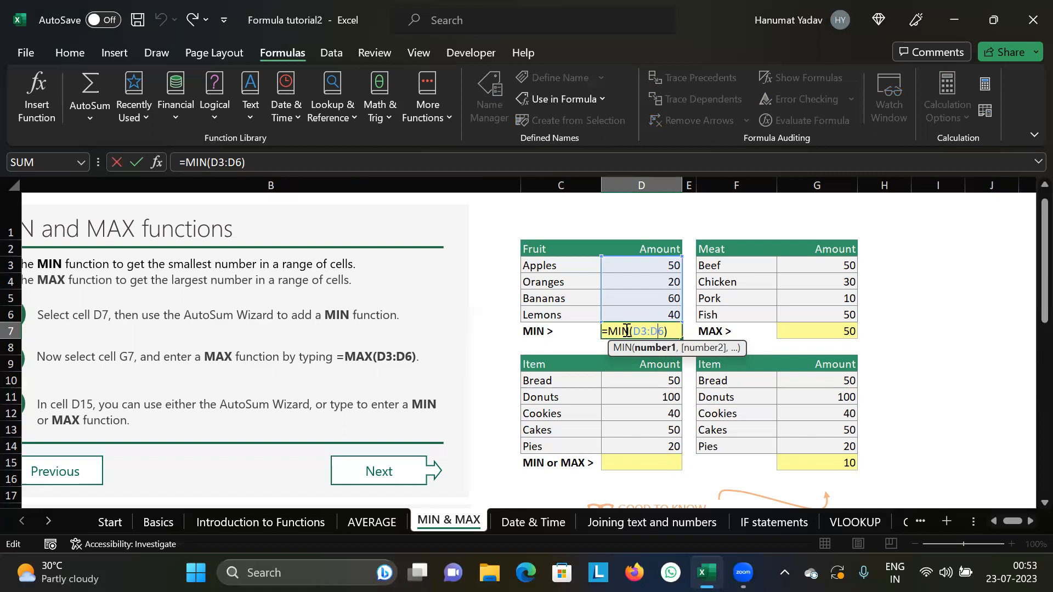
# Step: Check the MIN or MAX cell D15 and the note below it, and open the Date & Time sheet
pyautogui.click(655, 467)
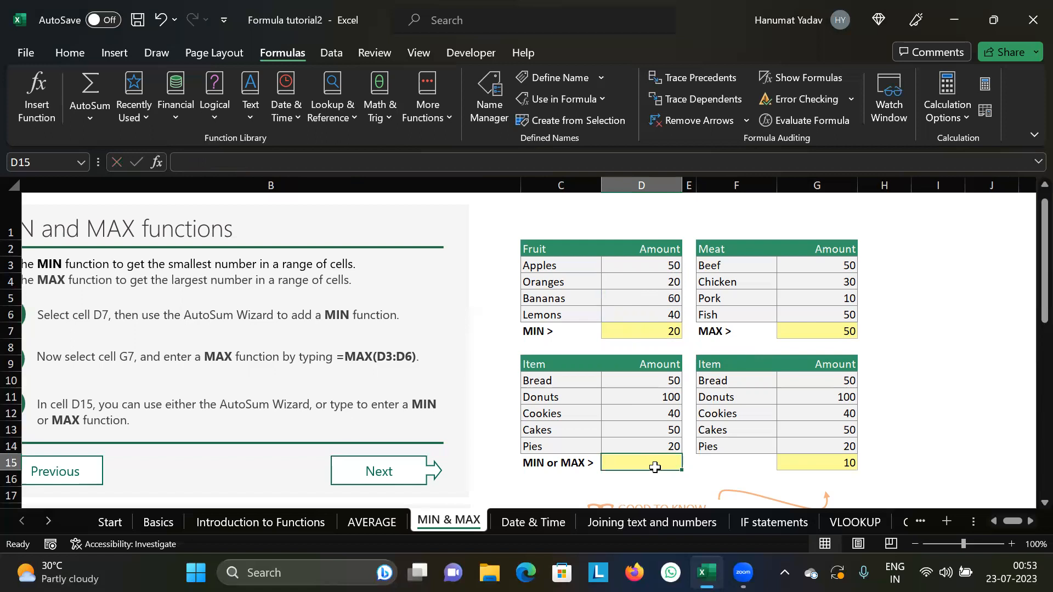
pyautogui.scroll(-6, 655, 467)
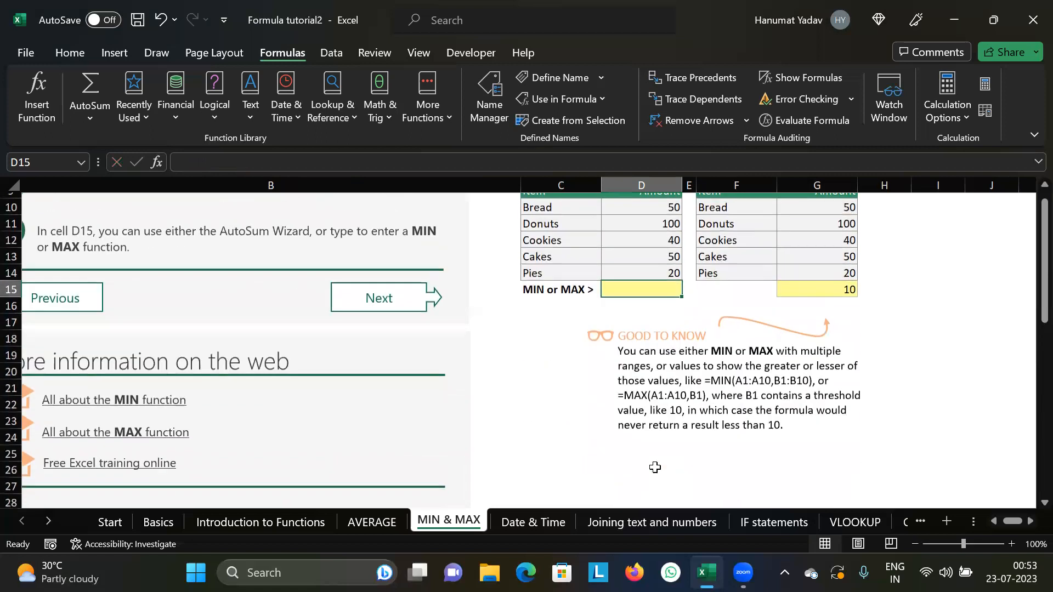
pyautogui.scroll(1, 656, 467)
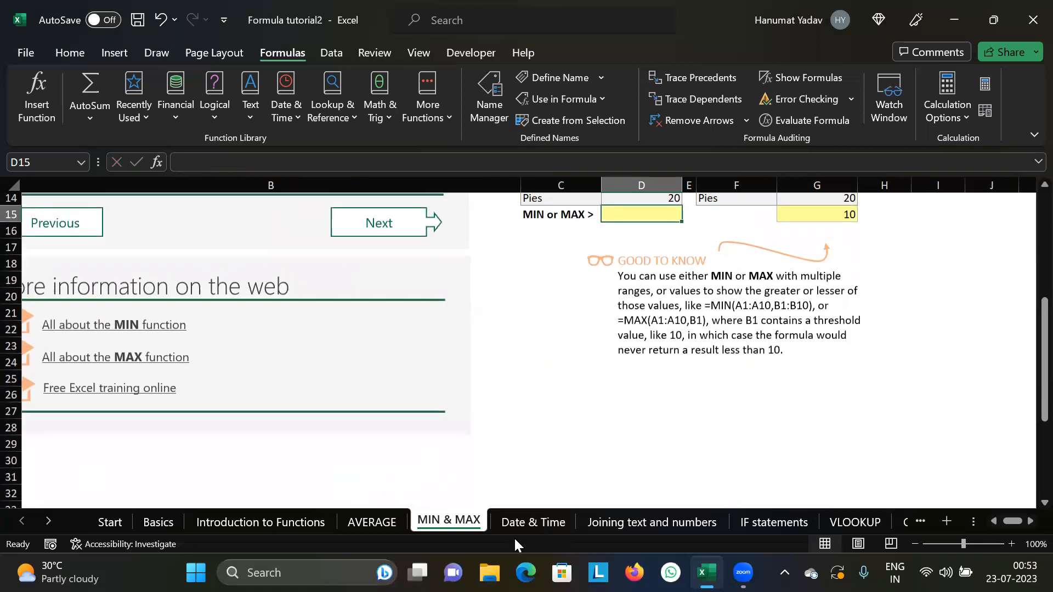
pyautogui.click(510, 523)
pyautogui.scroll(-2, 596, 414)
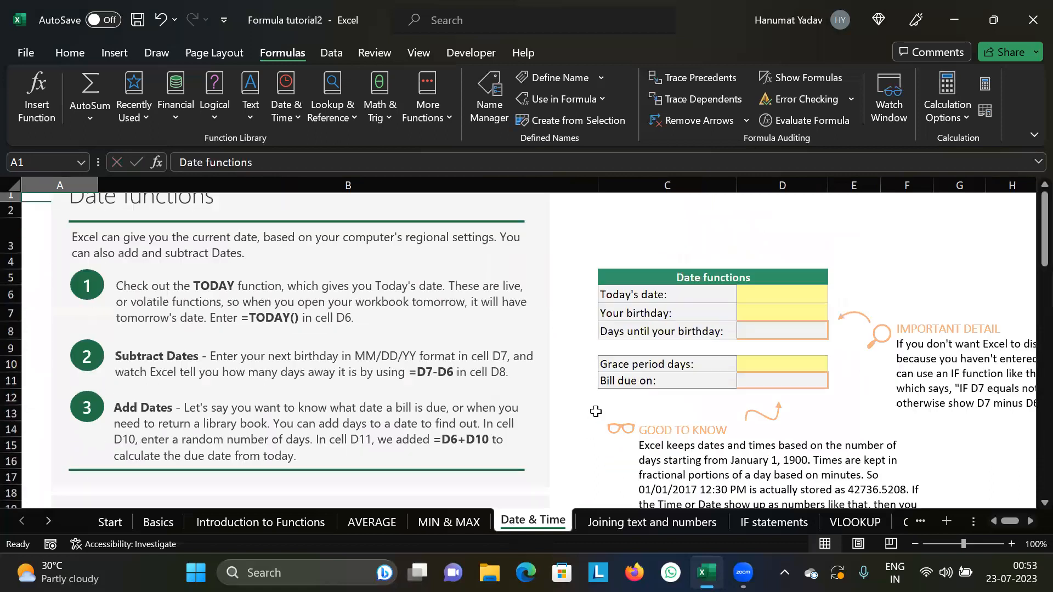
# Step: Enter =TODAY() in cell D6 to return today's date
pyautogui.click(754, 263)
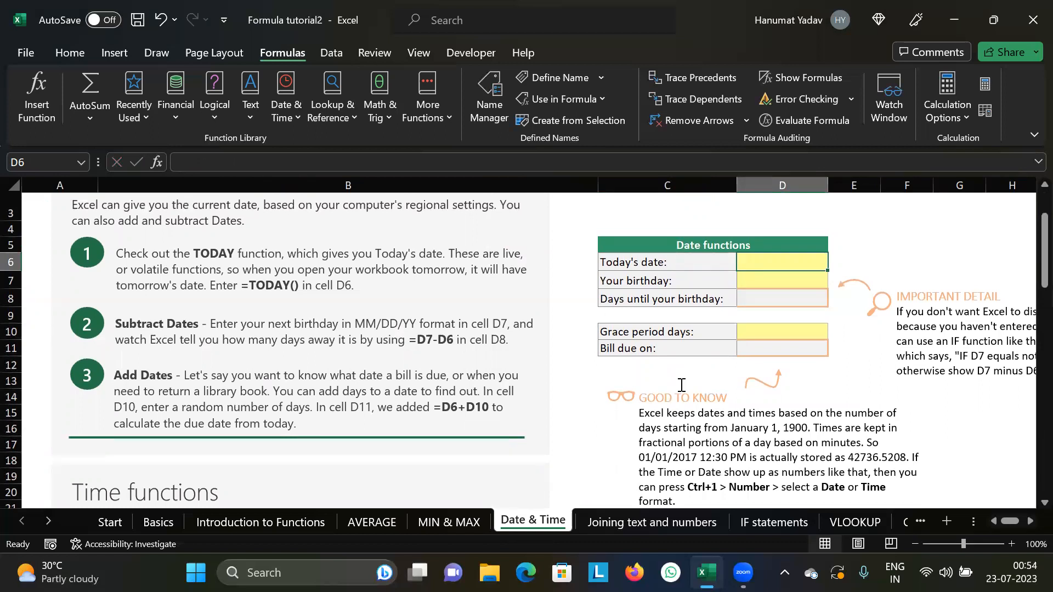
pyautogui.write('=')
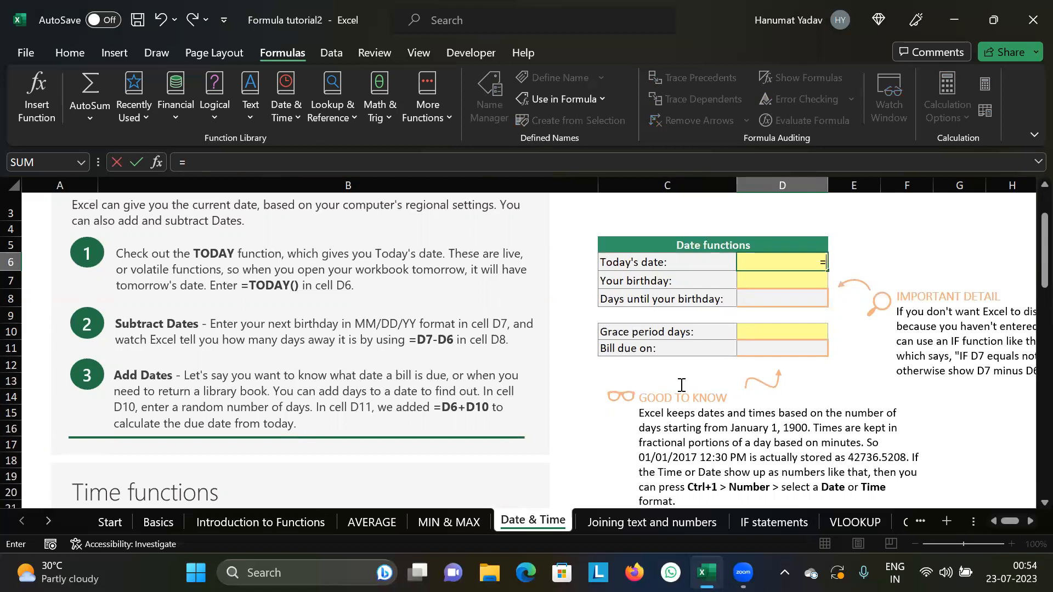
pyautogui.write('today')
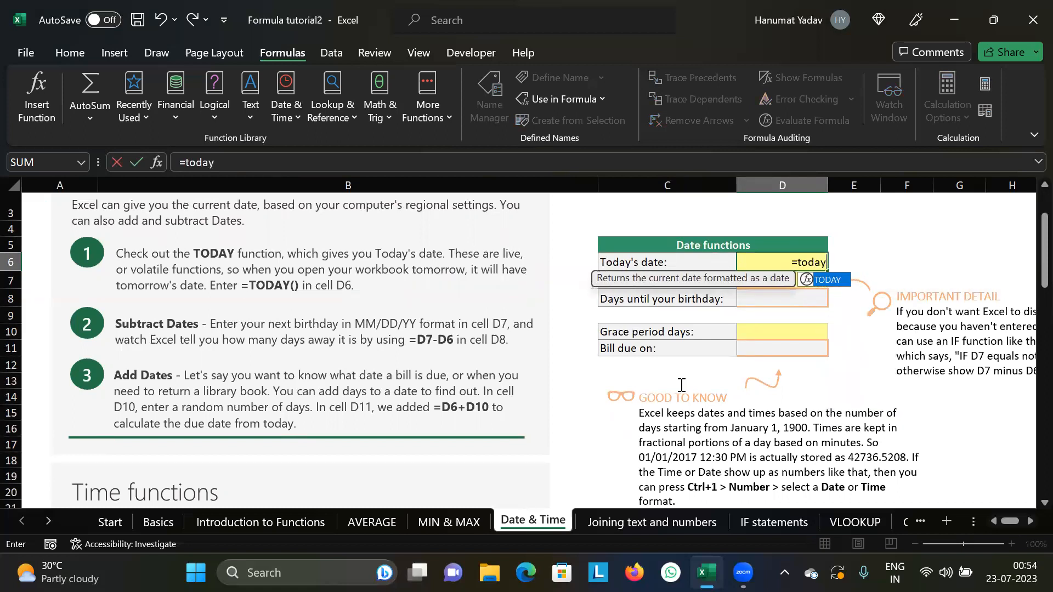
pyautogui.press('Tab')
pyautogui.write(')')
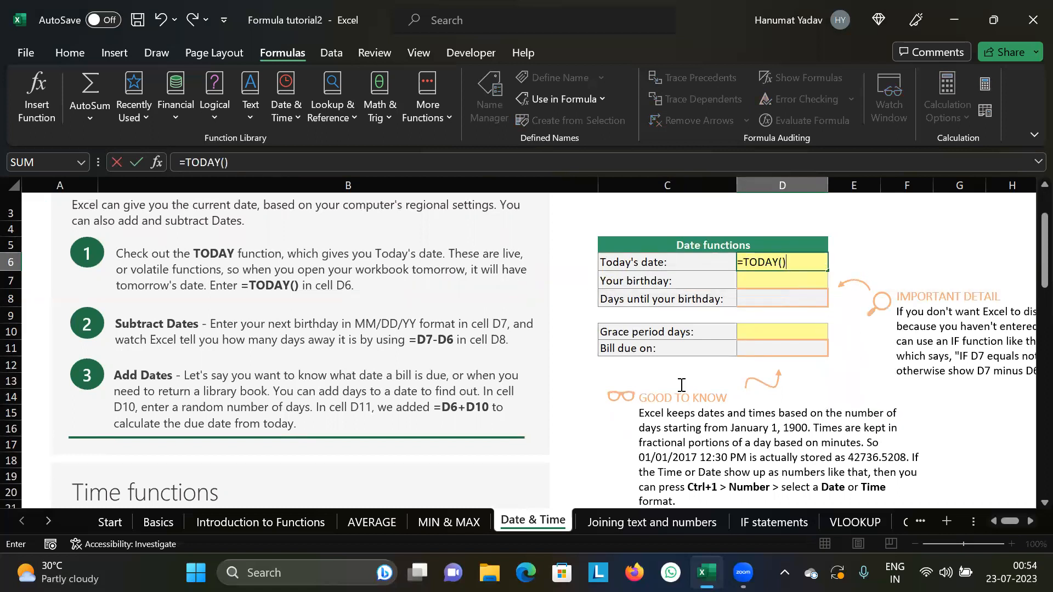
pyautogui.press('Return')
pyautogui.press('Up')
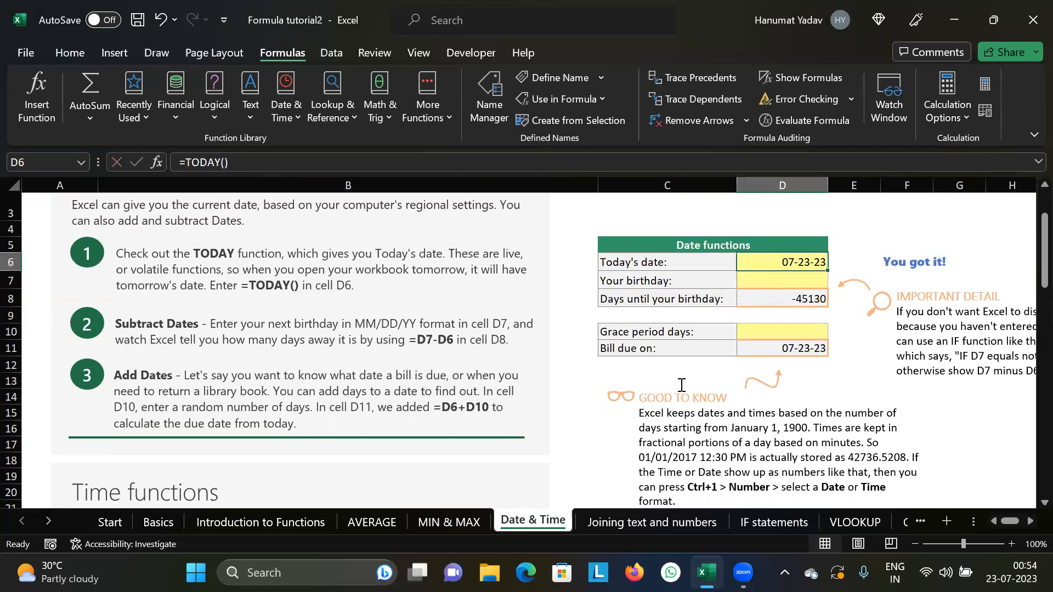
# Step: Review the birthday, days-until-birthday and grace period cells in the Date functions table
pyautogui.press('Down')
pyautogui.press('Up')
pyautogui.press('Down')
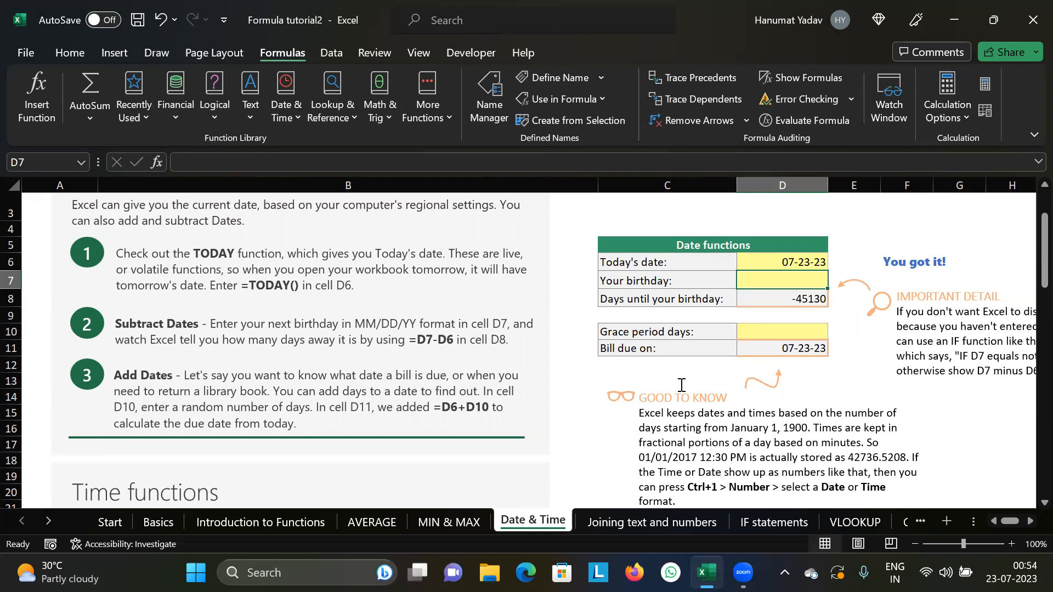
pyautogui.press('Down')
pyautogui.press('Down')
pyautogui.press('Down')
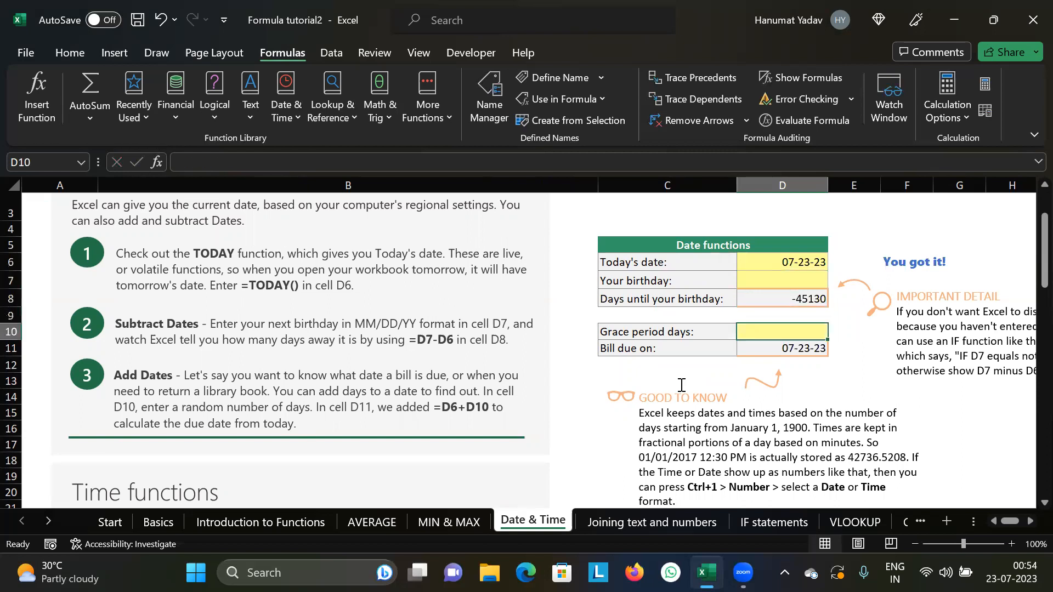
# Step: Enter =NOW() in cell D28 of the Time functions table to return the current time
pyautogui.scroll(-6, 681, 386)
pyautogui.scroll(-1, 682, 385)
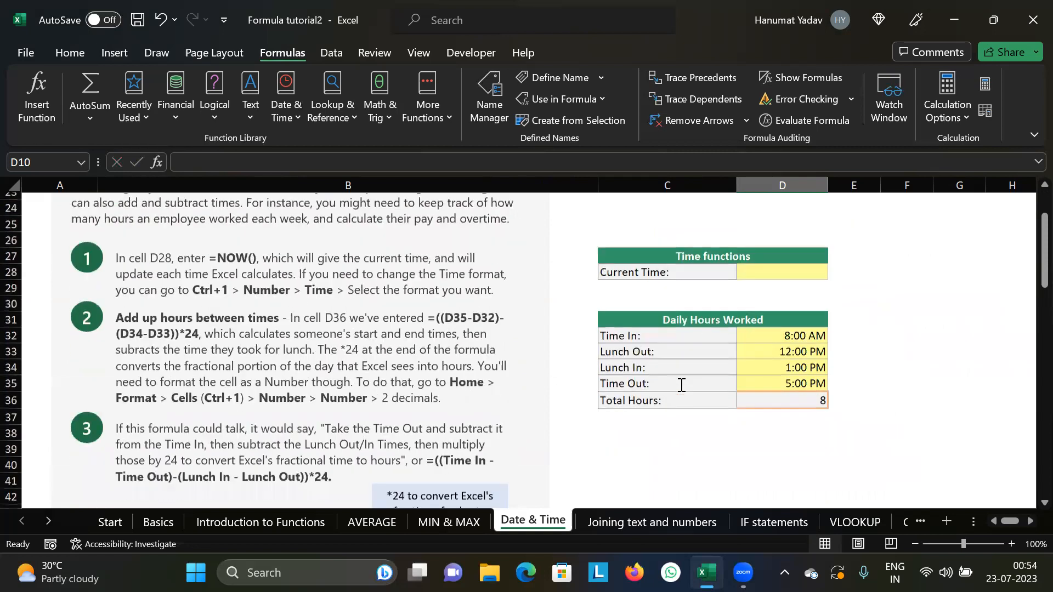
pyautogui.scroll(1, 681, 384)
pyautogui.click(775, 302)
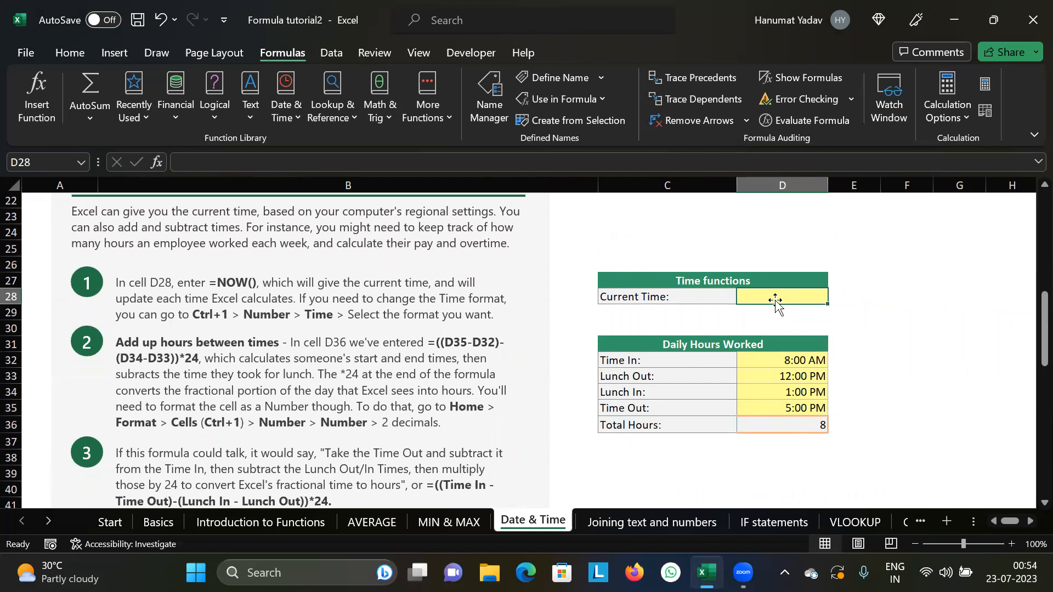
pyautogui.write('=now')
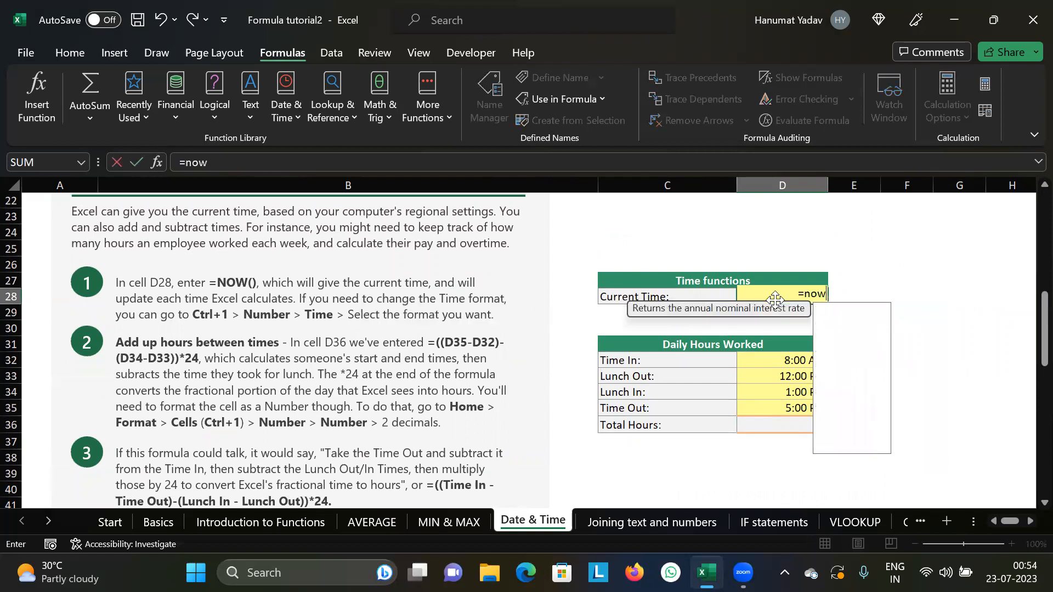
pyautogui.press('Tab')
pyautogui.press('Return')
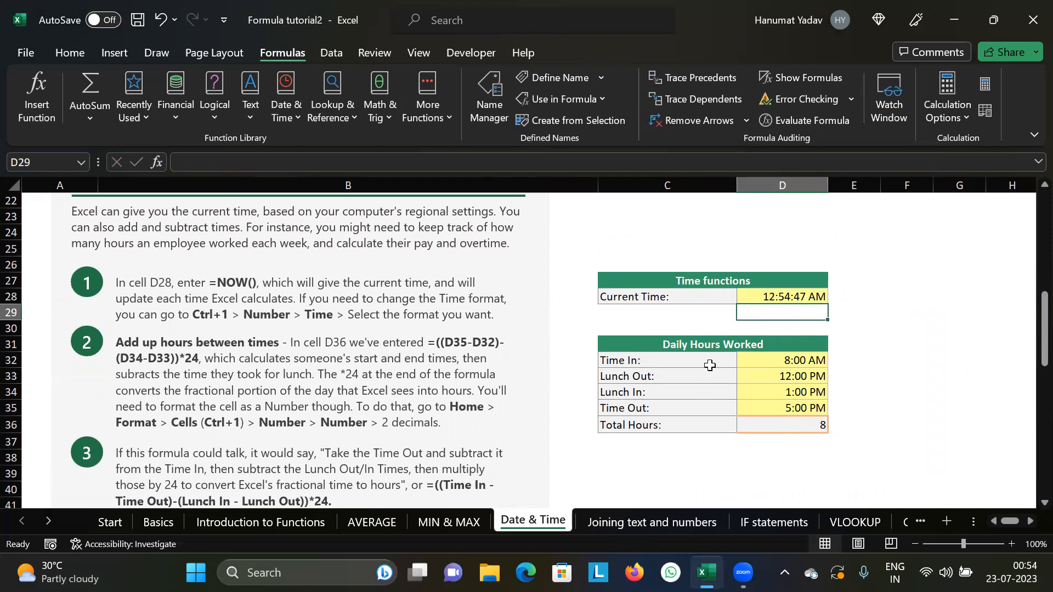
# Step: Open the Joining text and numbers sheet and review the First Name, Last Name and combined name columns
pyautogui.click(604, 517)
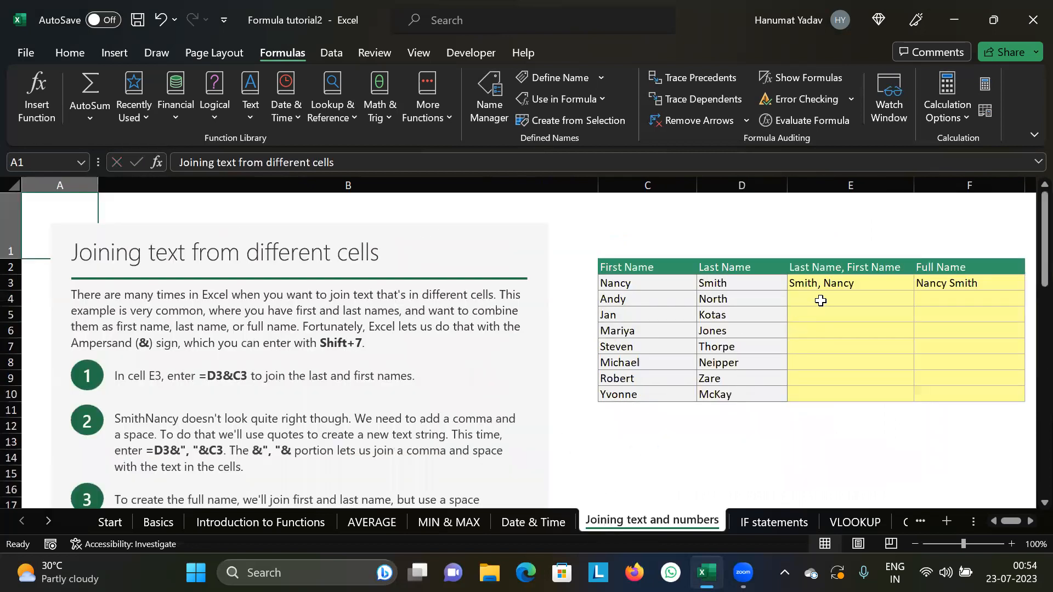
pyautogui.click(825, 282)
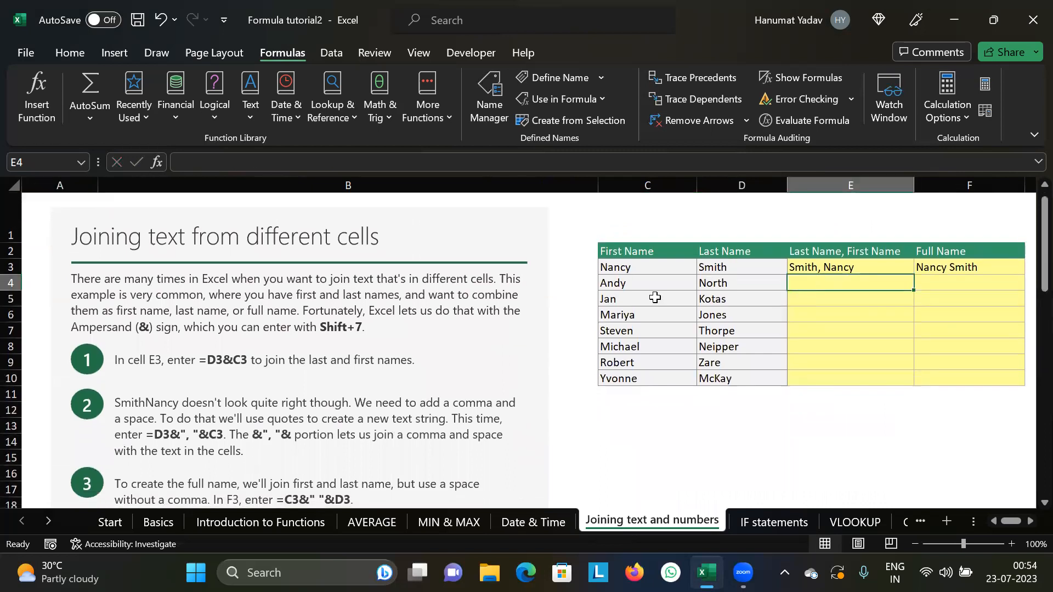
pyautogui.click(637, 251)
pyautogui.moveTo(663, 255); pyautogui.dragTo(652, 363)
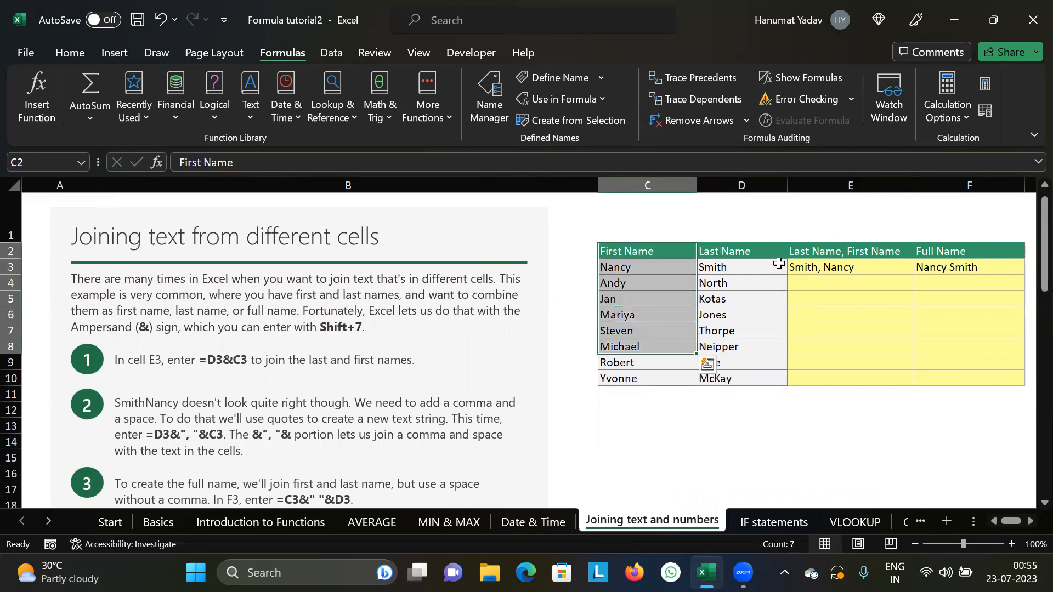
pyautogui.moveTo(764, 250); pyautogui.dragTo(766, 318)
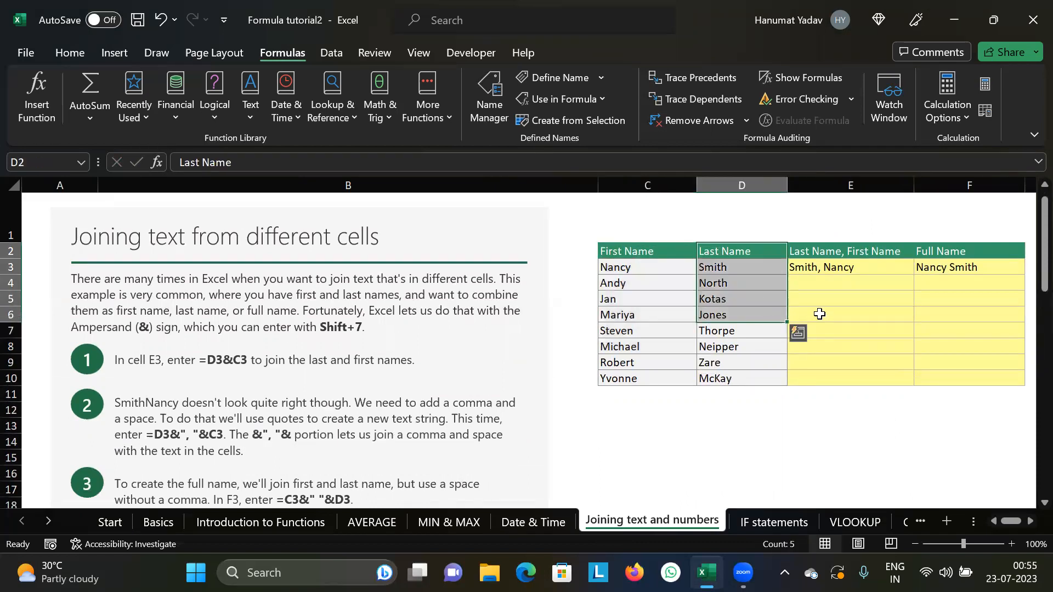
pyautogui.click(845, 282)
pyautogui.click(941, 285)
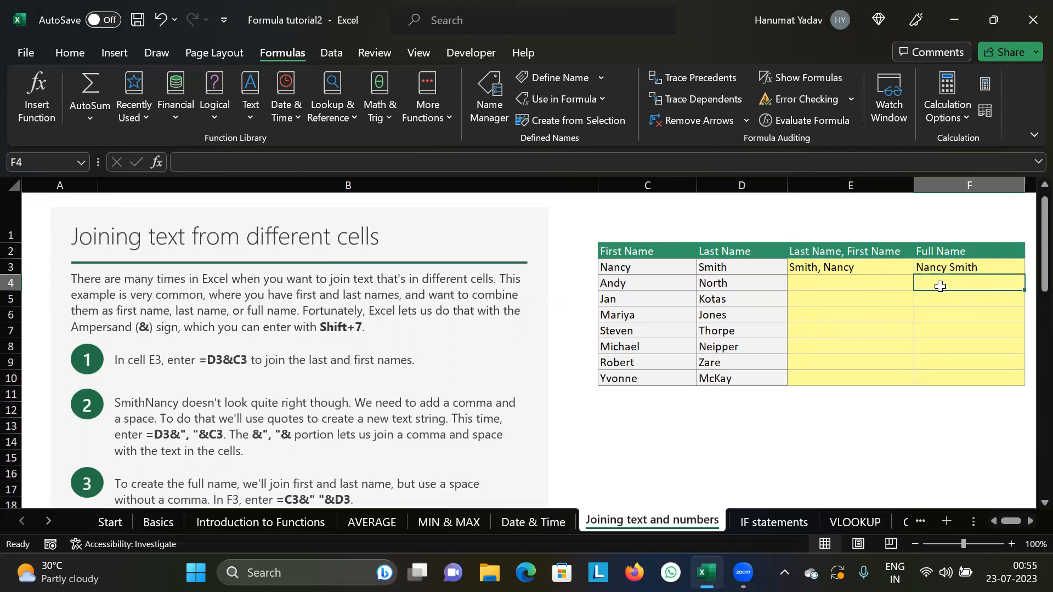
# Step: Inspect the Full Name formula in F3 and the first and last name cells in row 4
pyautogui.click(639, 268)
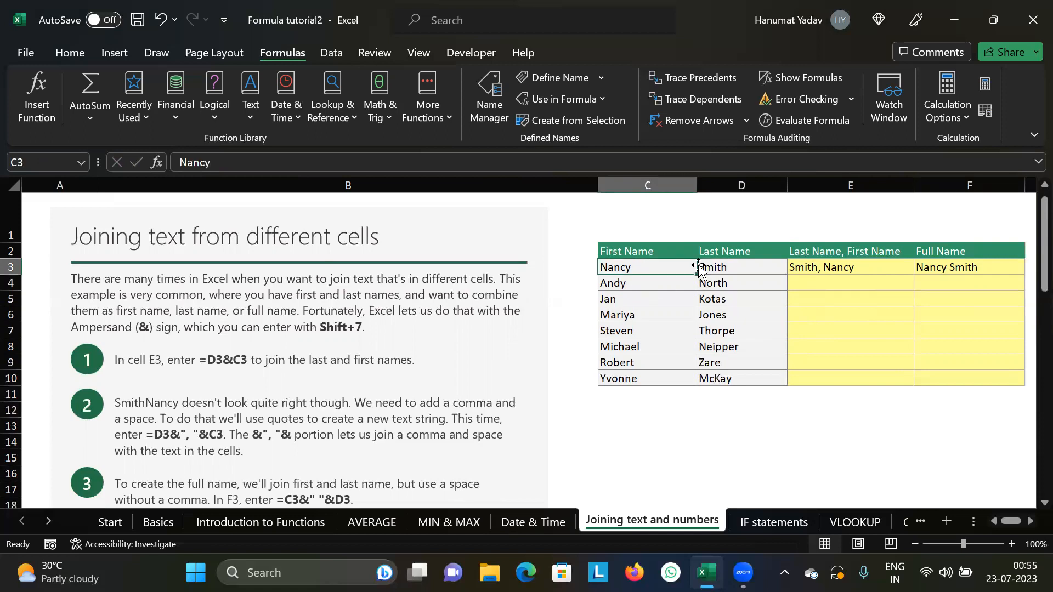
pyautogui.click(960, 268)
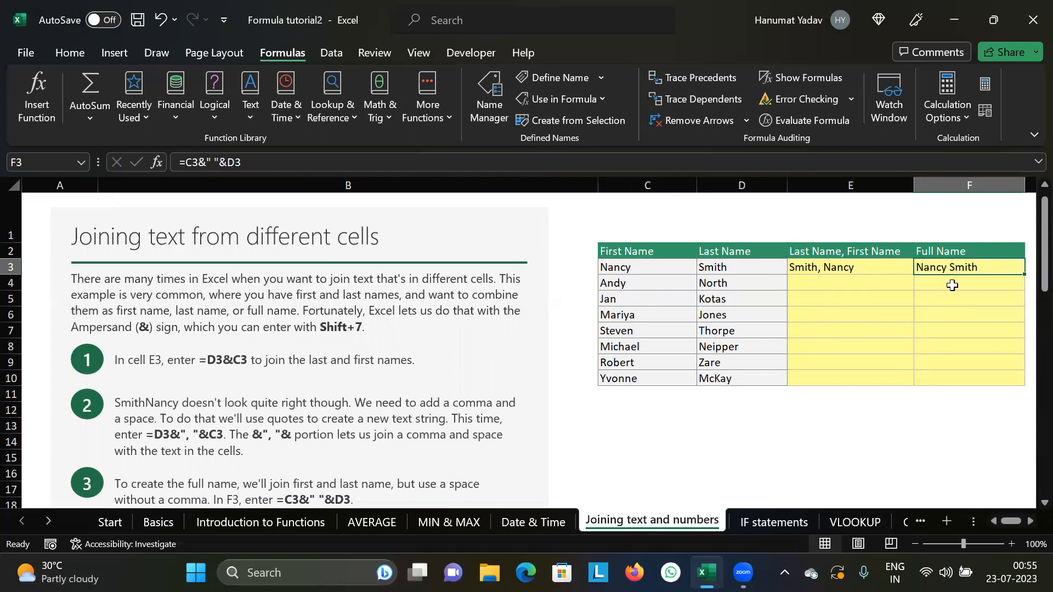
pyautogui.click(948, 285)
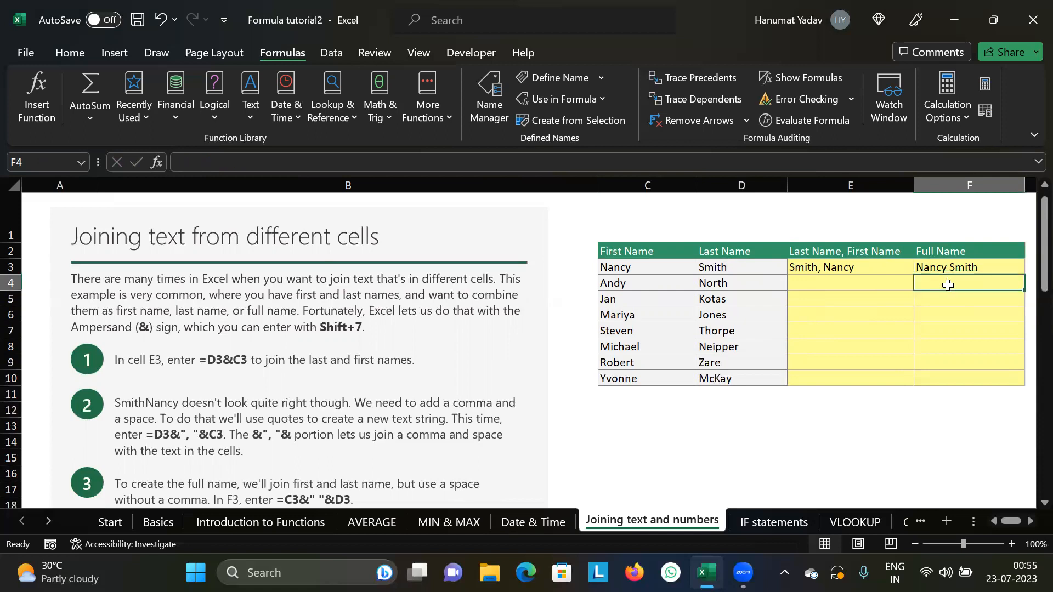
pyautogui.click(616, 284)
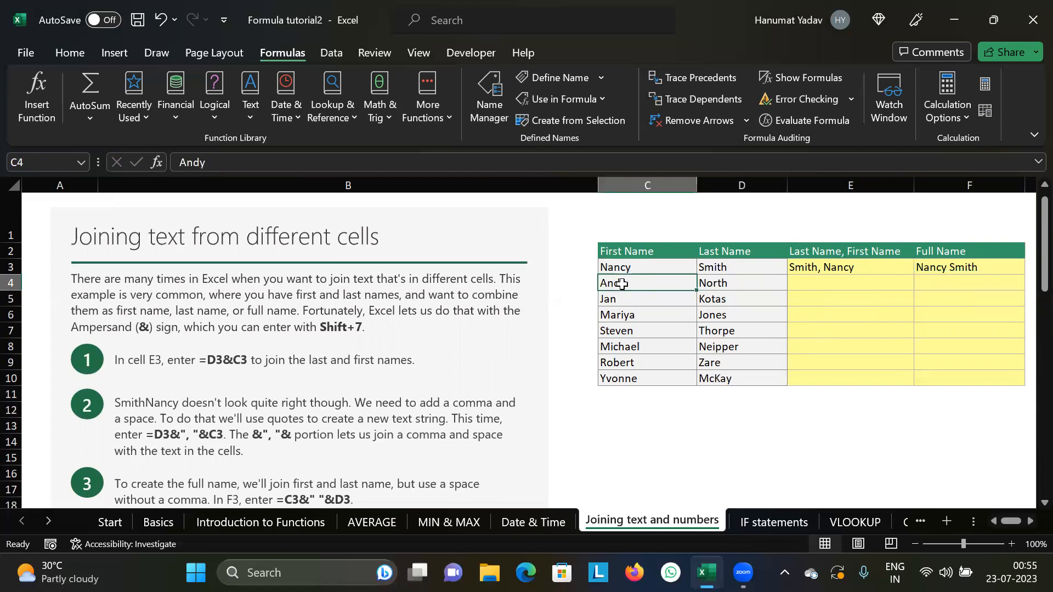
pyautogui.click(756, 283)
# Step: Enter =CONCAT(C4,D4) in cell F4 to join the first and last names
pyautogui.click(933, 286)
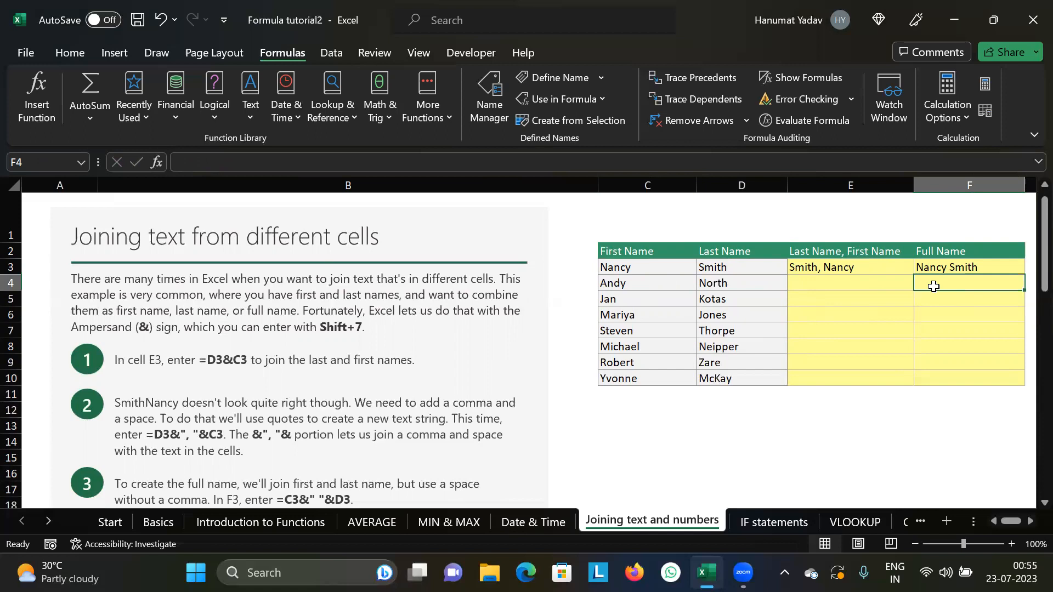
pyautogui.write('=')
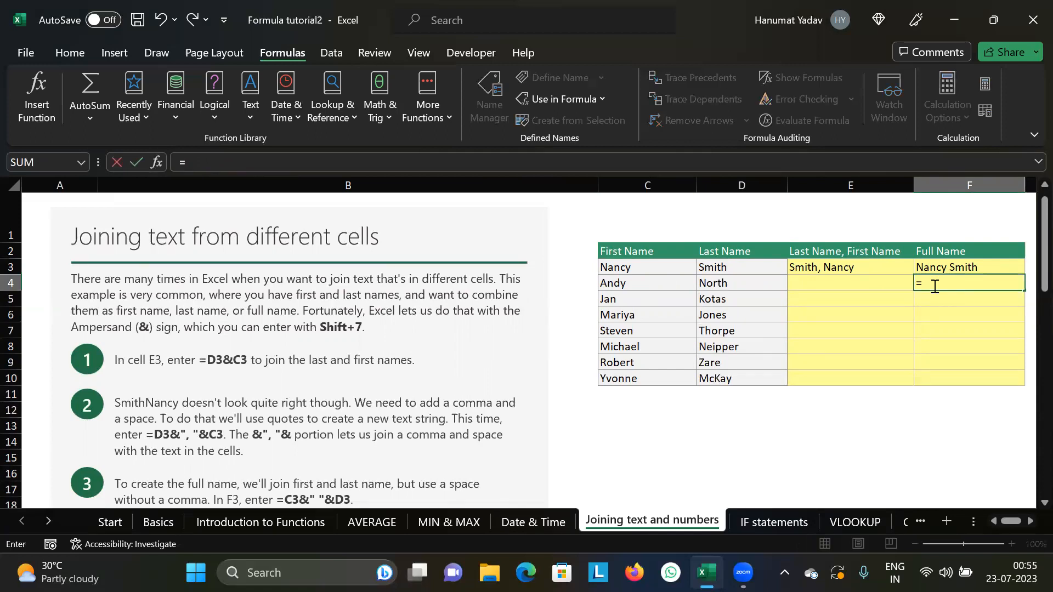
pyautogui.write('con')
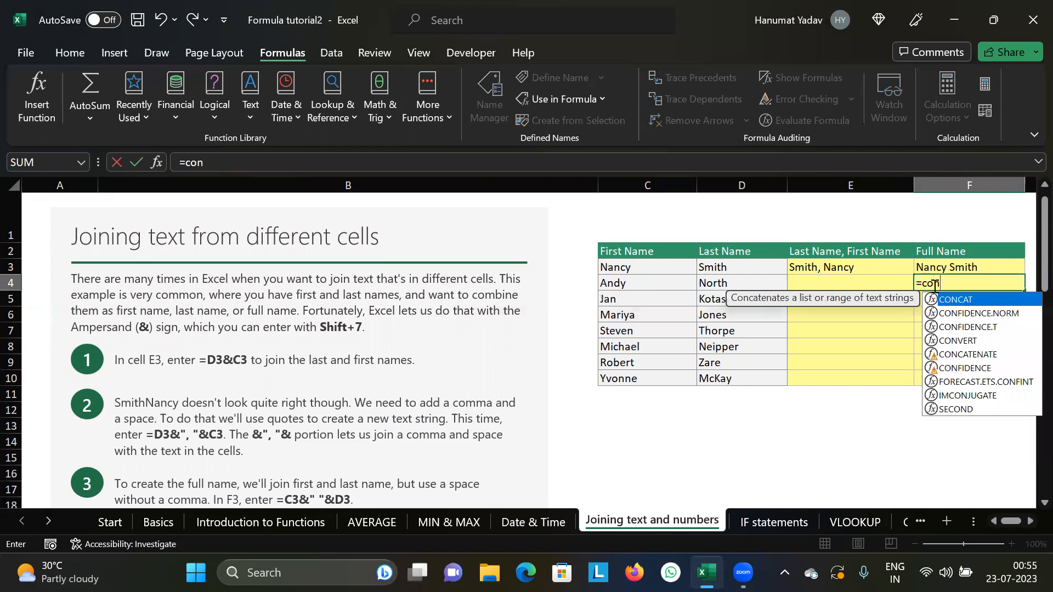
pyautogui.press('Tab')
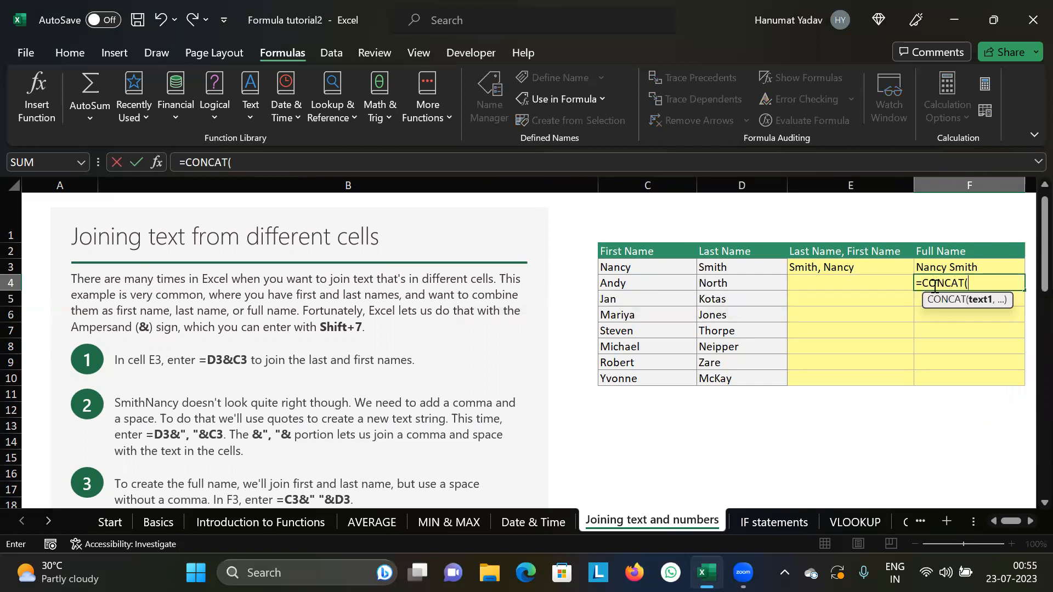
pyautogui.click(647, 284)
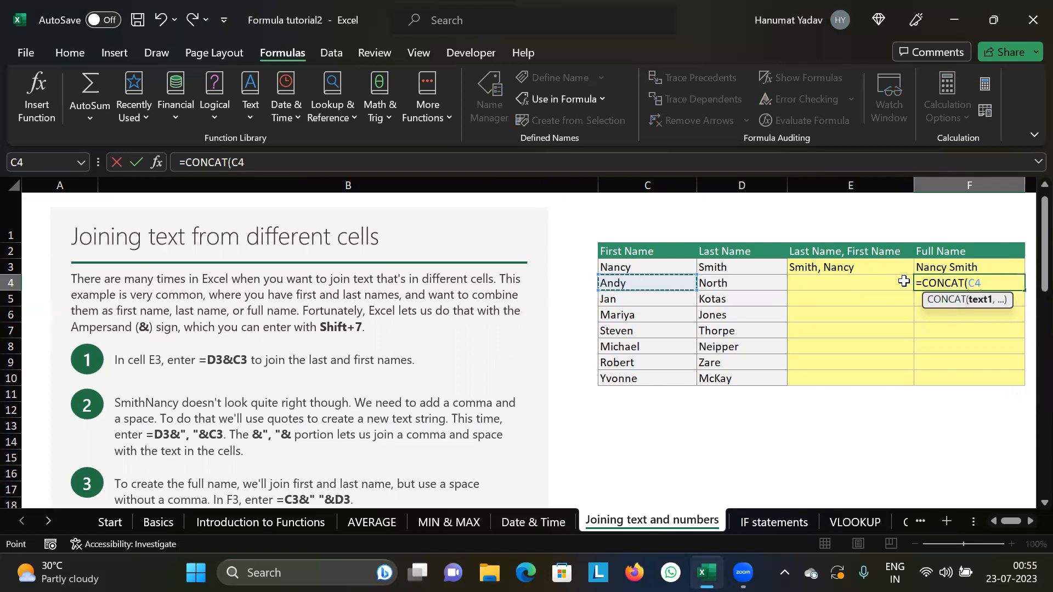
pyautogui.write(',')
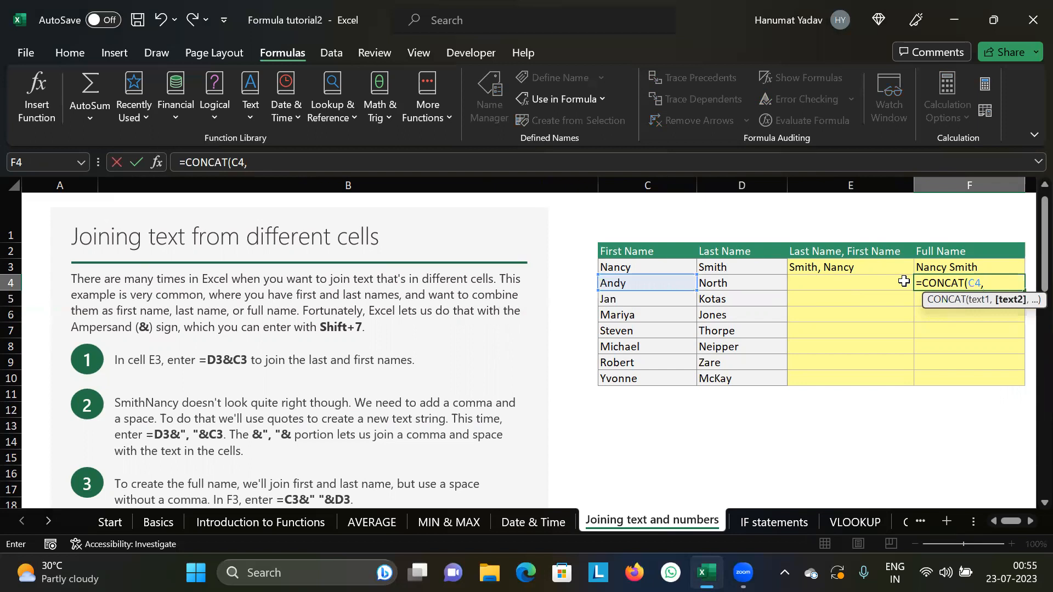
pyautogui.click(773, 285)
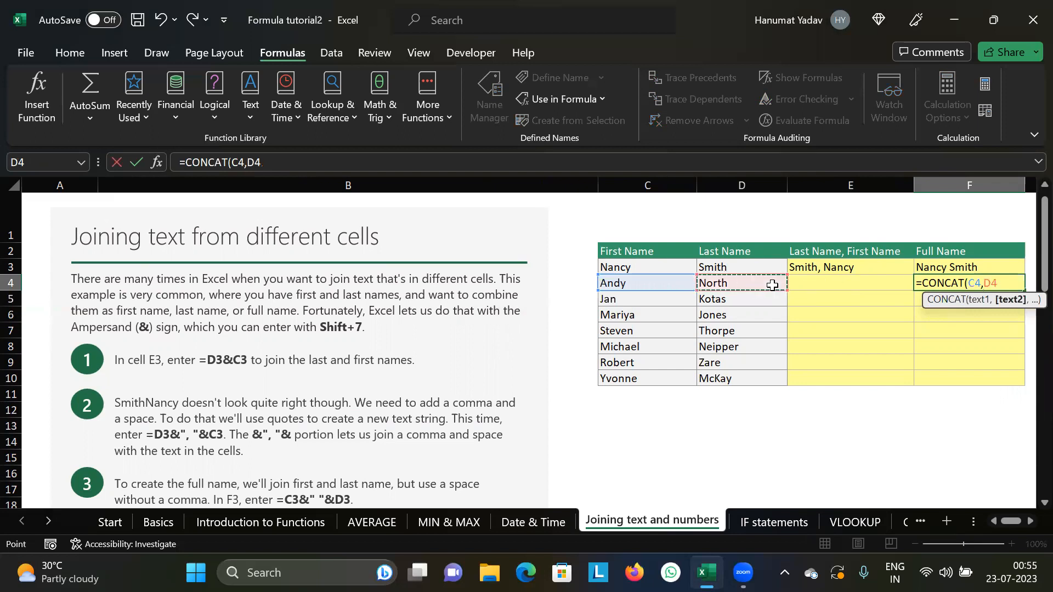
pyautogui.write(')')
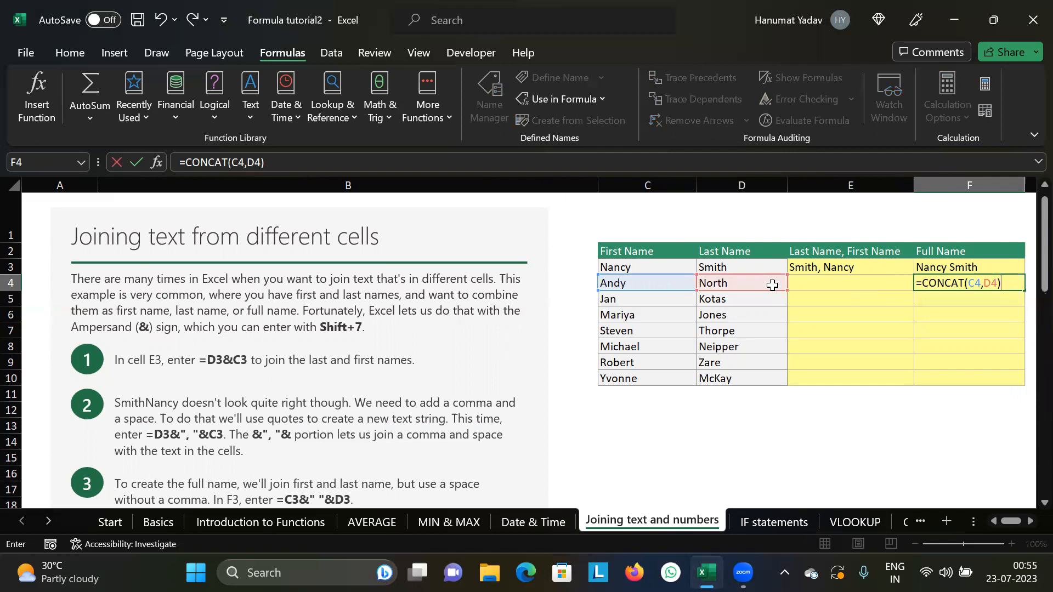
pyautogui.press('Return')
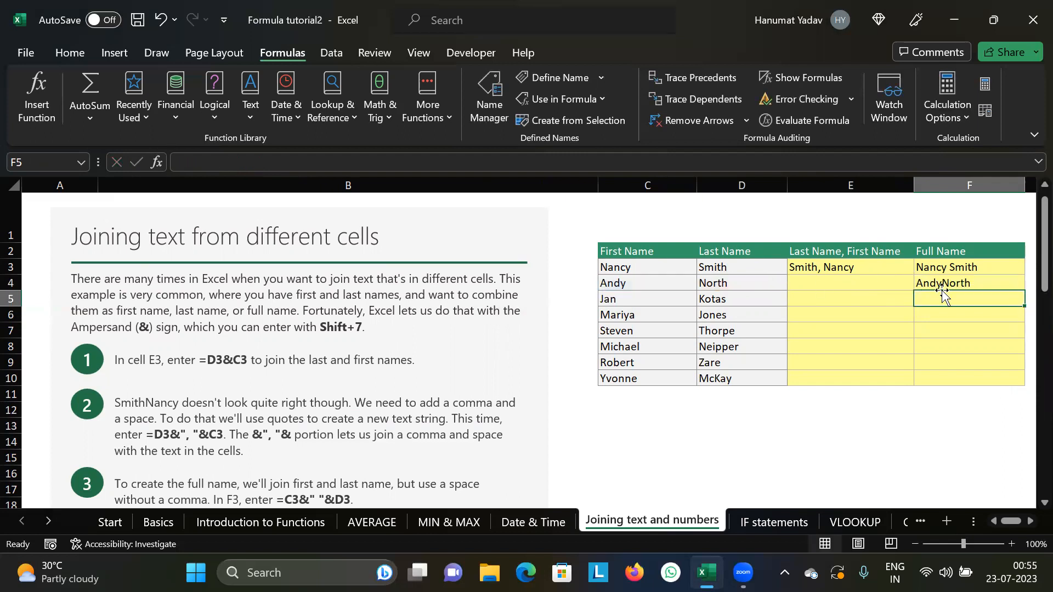
pyautogui.click(964, 282)
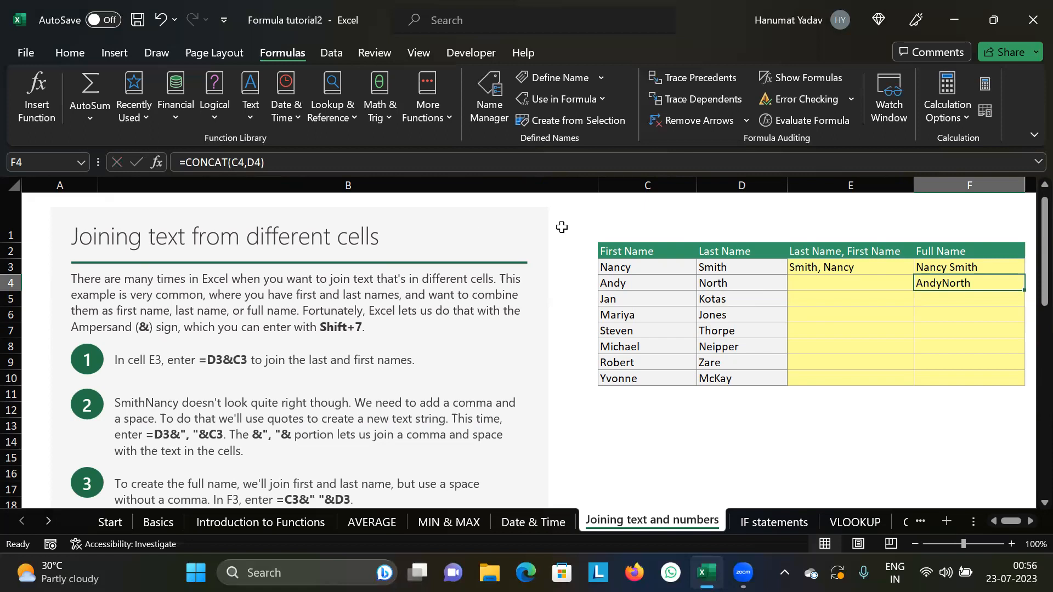
pyautogui.moveTo(265, 161); pyautogui.dragTo(181, 162)
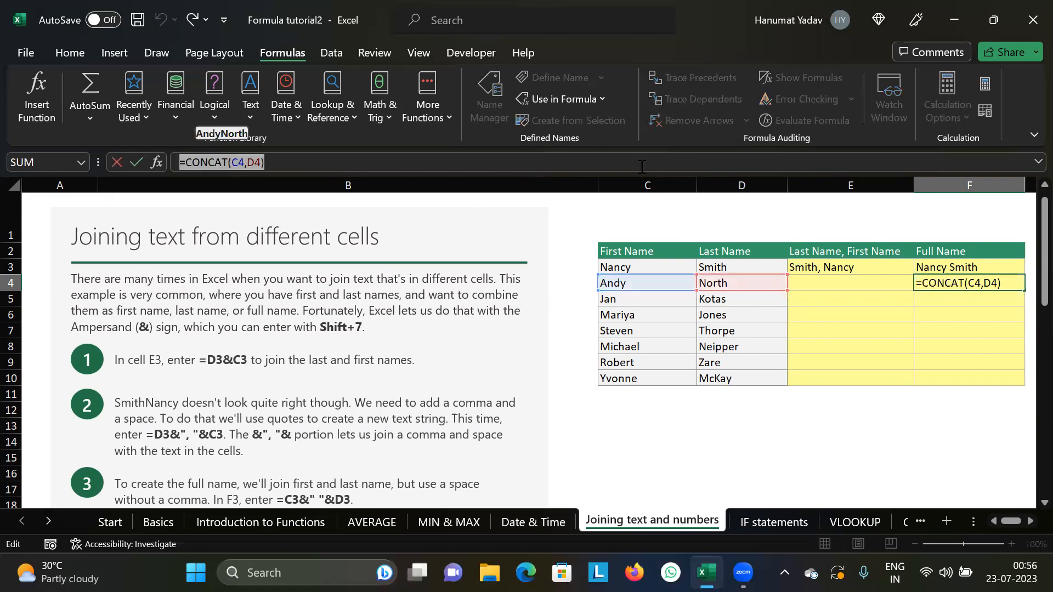
pyautogui.write('=')
pyautogui.click(987, 315)
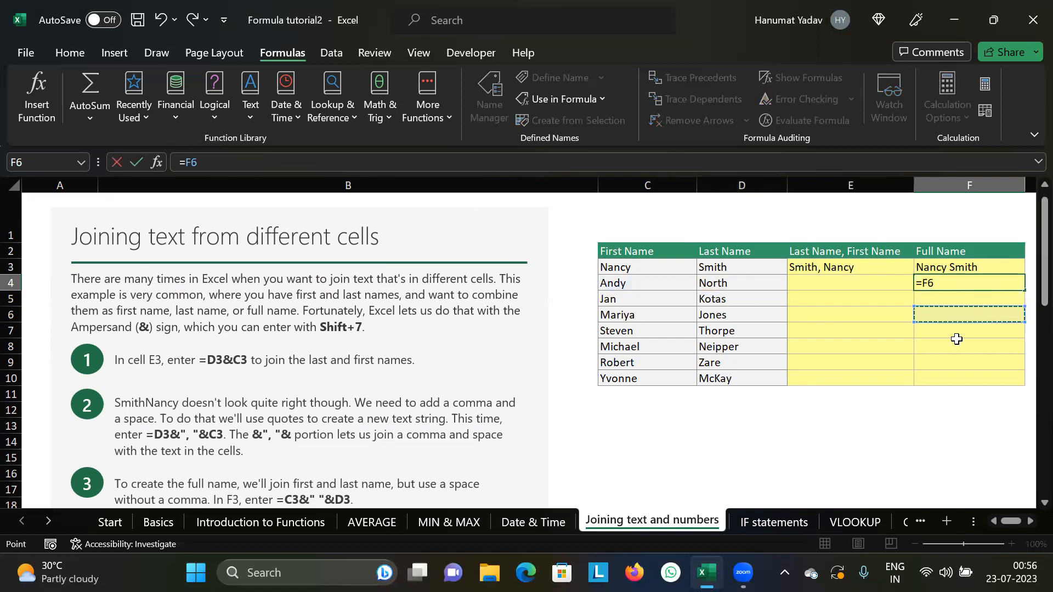
pyautogui.press('Escape')
pyautogui.press('Down')
pyautogui.press('Down')
# Step: Add a quoted space between the two references in F4, making the formula =CONCAT(C4," ",D4)
pyautogui.click(944, 288)
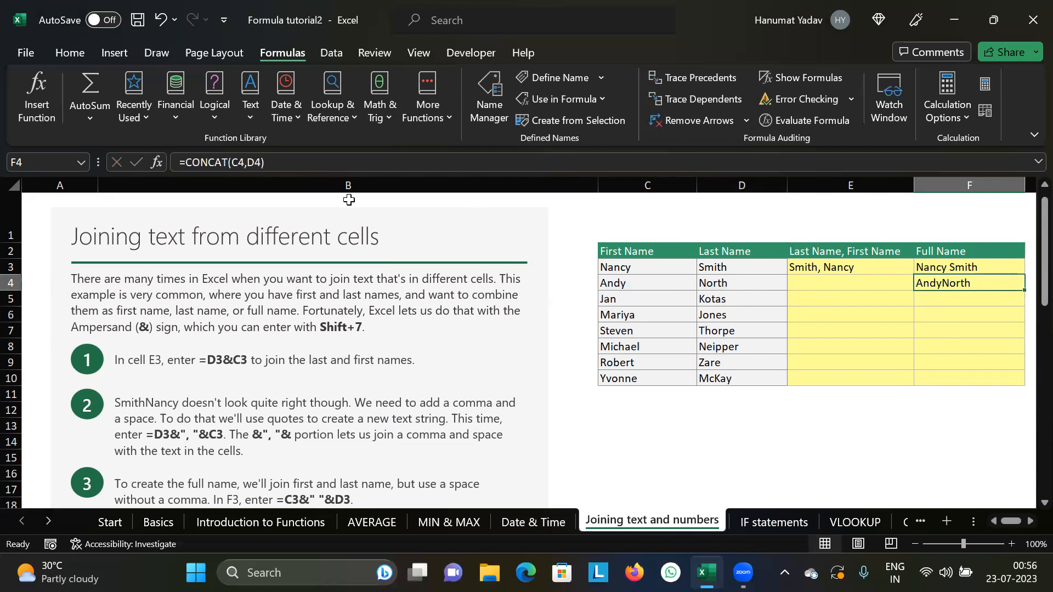
pyautogui.click(248, 162)
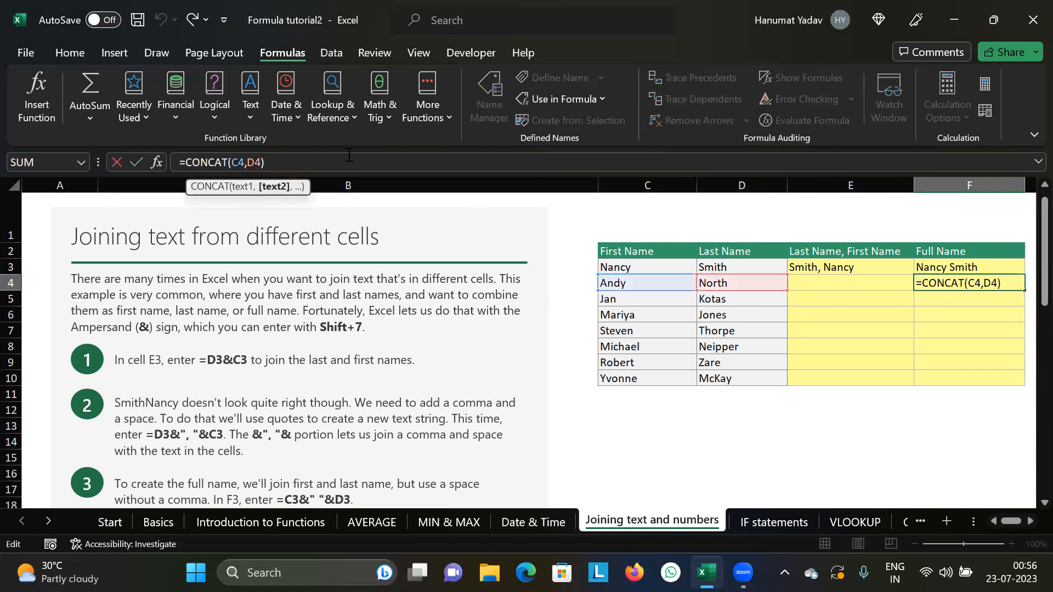
pyautogui.write('"')
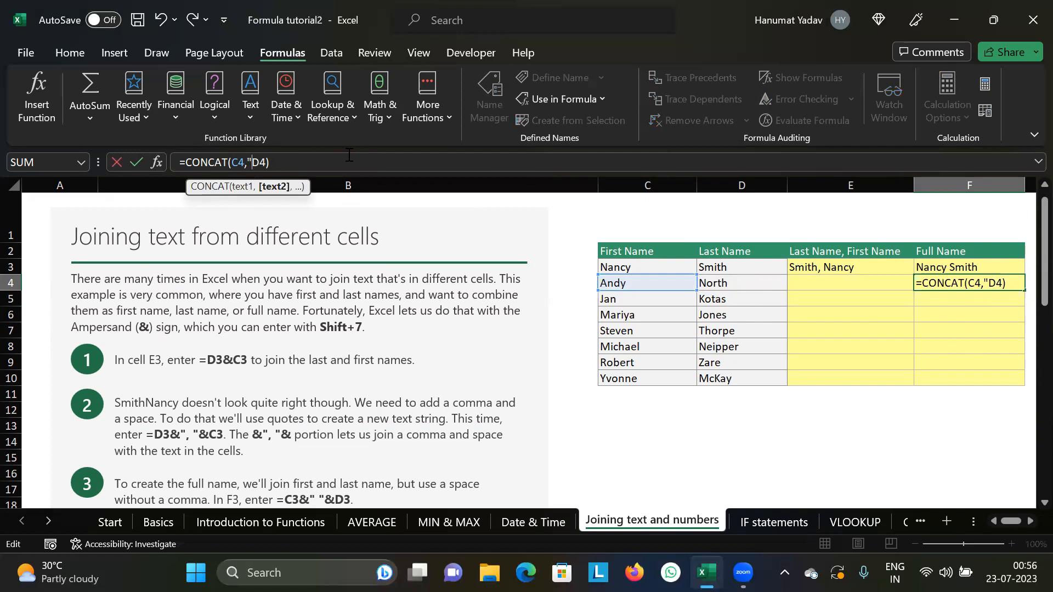
pyautogui.write('",')
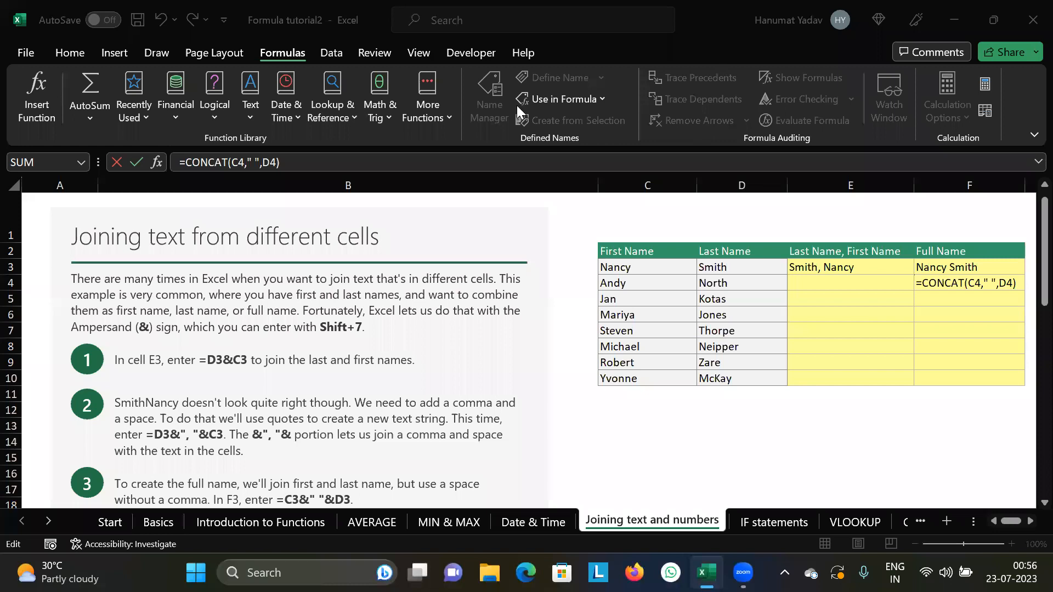
# Step: Add a comma before the space in F4's separator, making the formula =CONCAT(C4,", ",D4)
pyautogui.click(258, 163)
pyautogui.moveTo(257, 163); pyautogui.dragTo(247, 159)
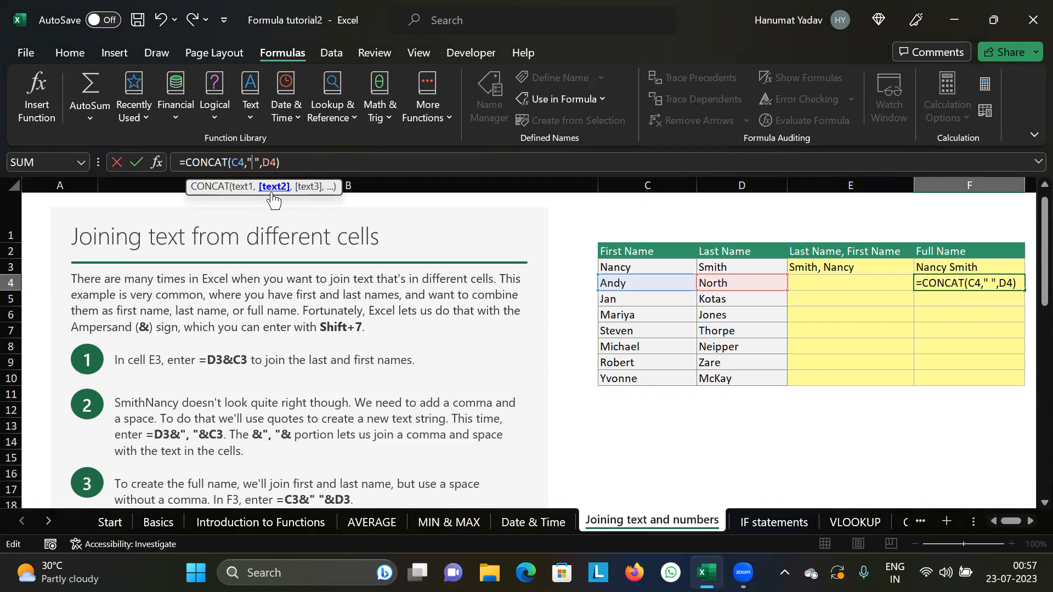
pyautogui.write(',')
pyautogui.press('Return')
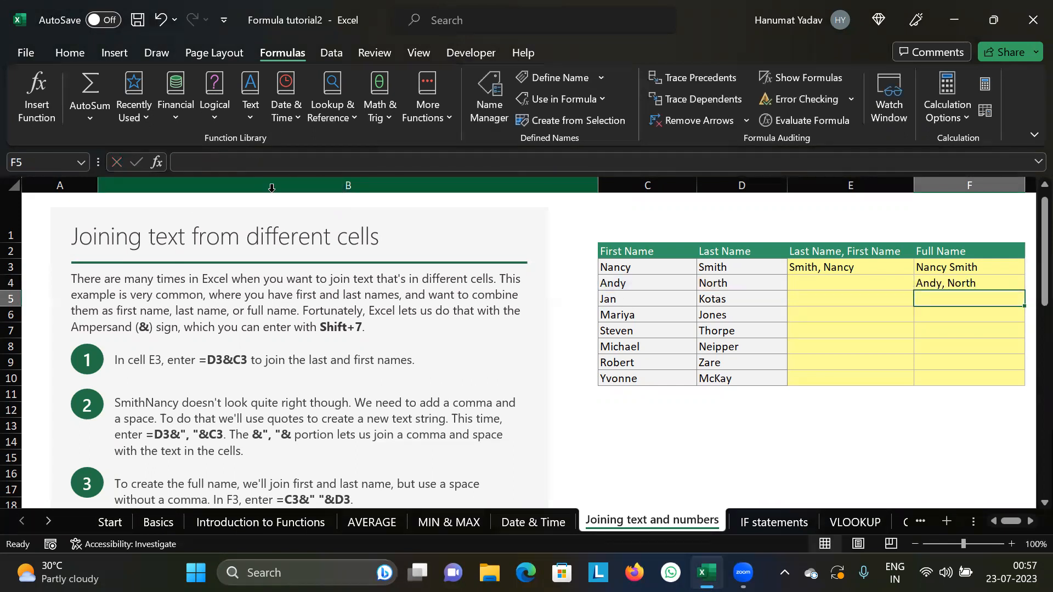
# Step: Remove the comma from F4's separator, making the formula =CONCAT(C4," ",D4)
pyautogui.click(947, 284)
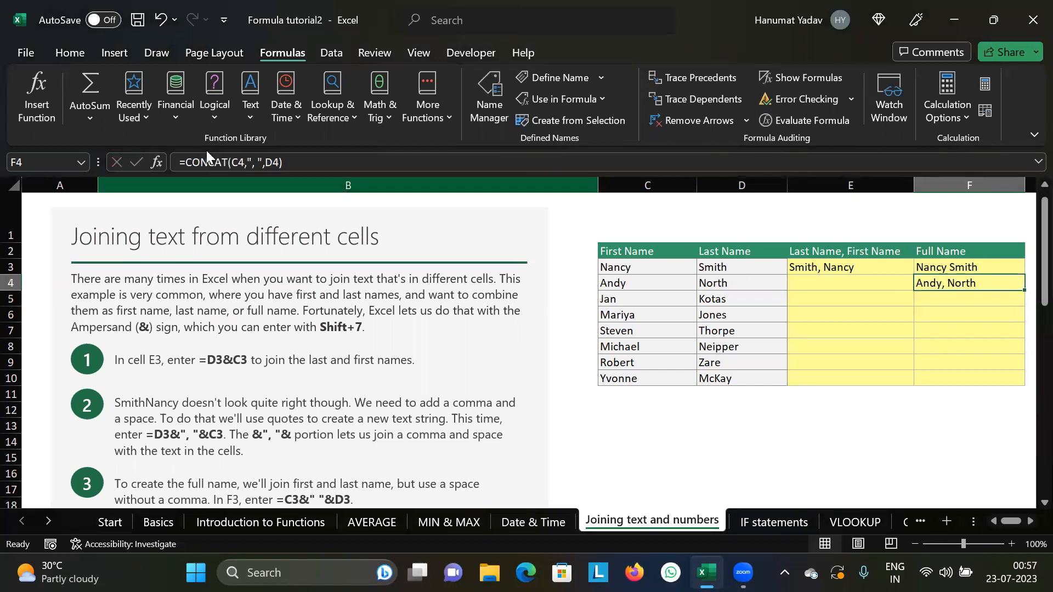
pyautogui.click(253, 162)
pyautogui.press('BackSpace')
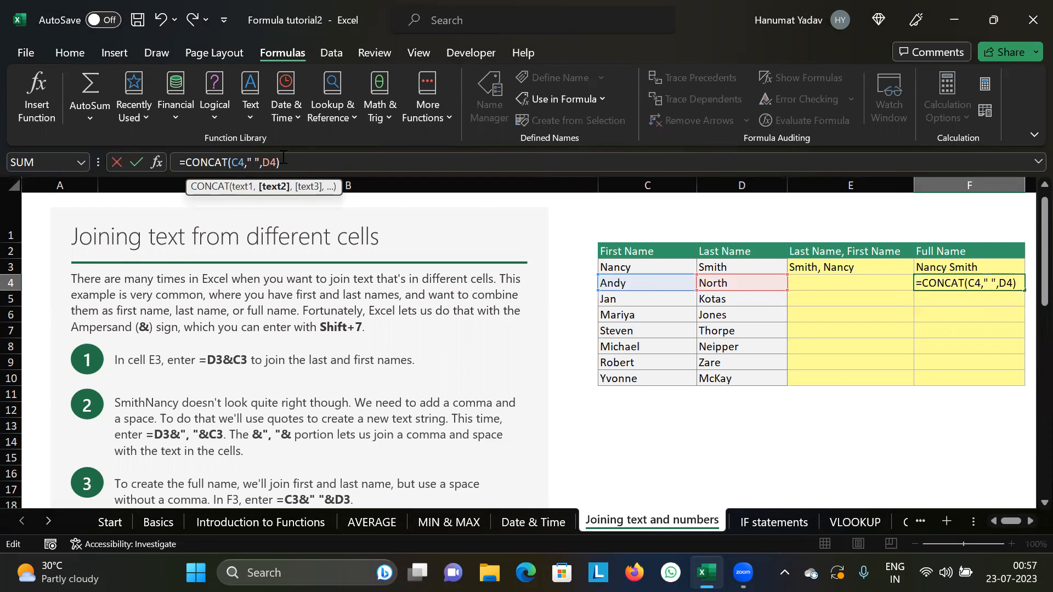
pyautogui.press('Return')
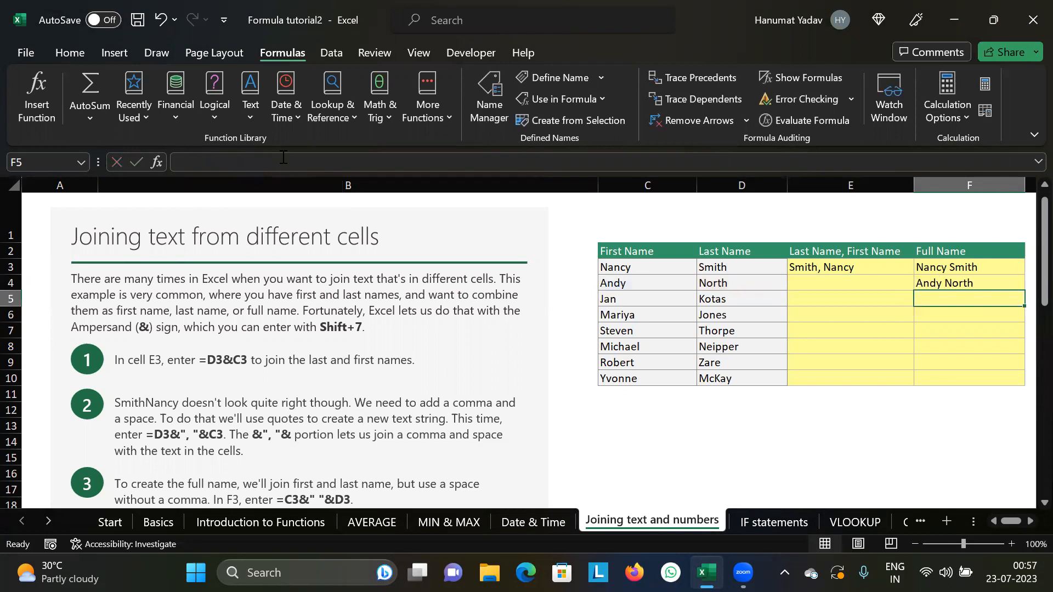
pyautogui.press('Up')
pyautogui.press('Left')
pyautogui.press('Right')
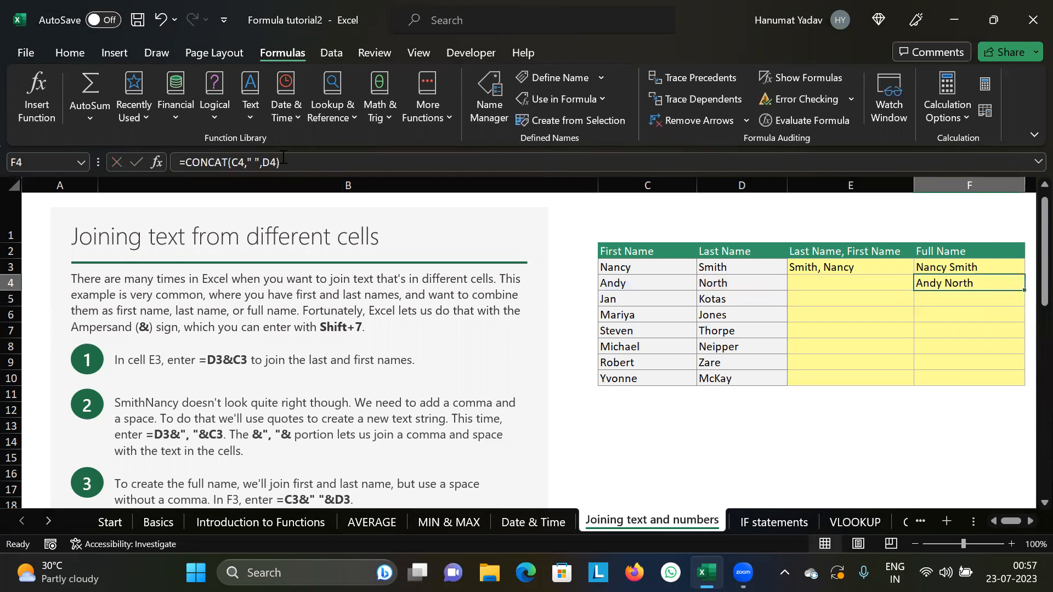
# Step: Try to enter =C5&," "&D5 in cell F5 and decline the proposed formula correction
pyautogui.press('Down')
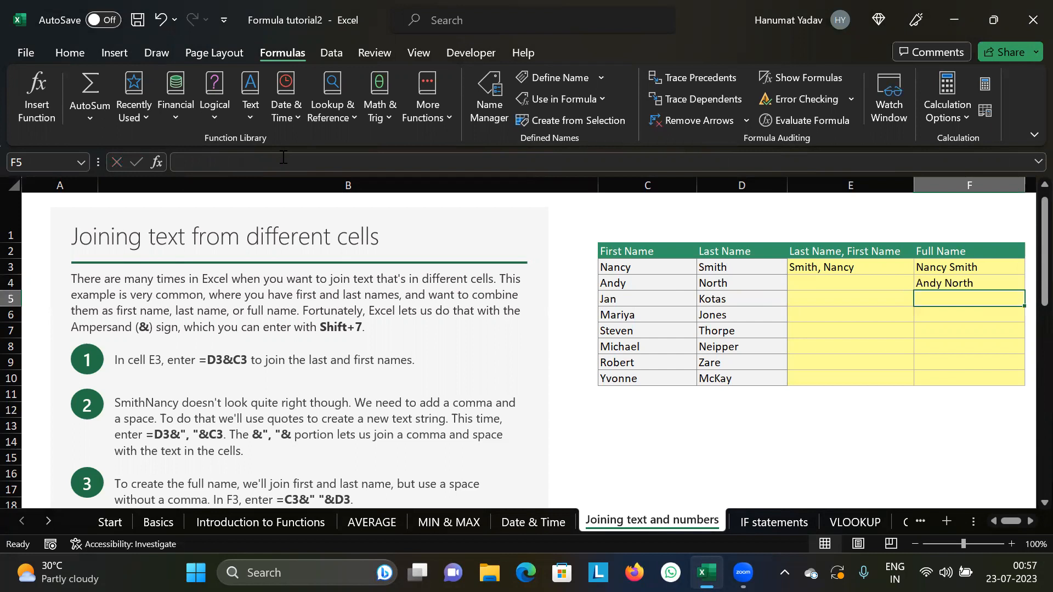
pyautogui.write('=')
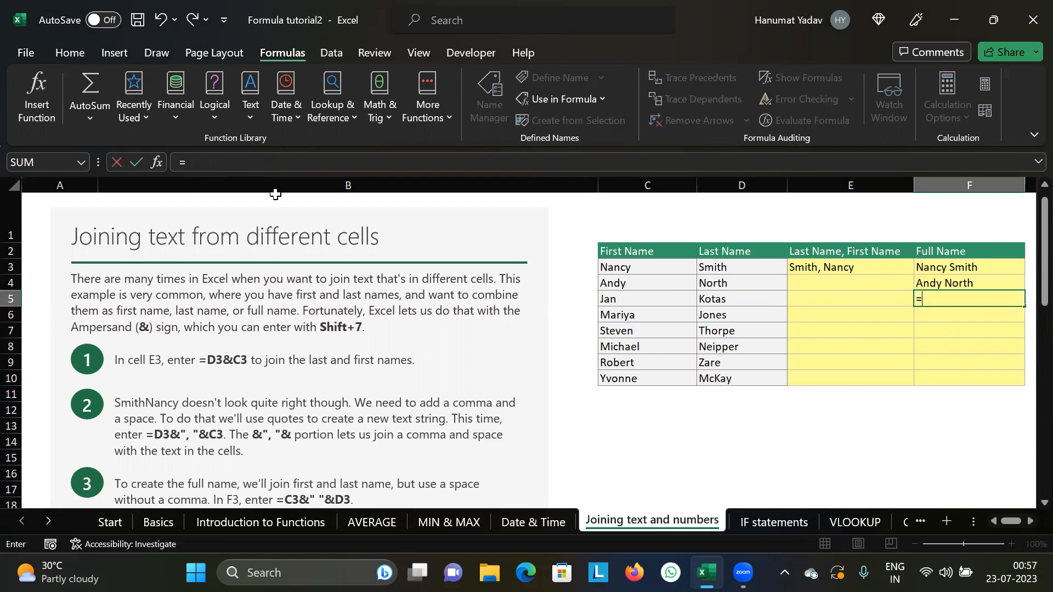
pyautogui.click(637, 298)
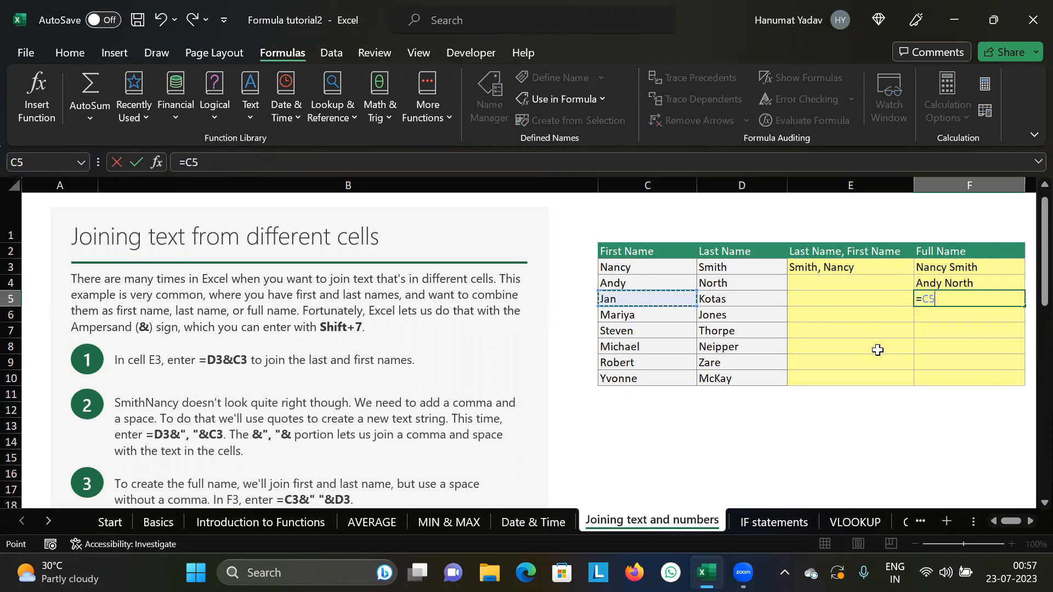
pyautogui.write('&,')
pyautogui.write('" "&')
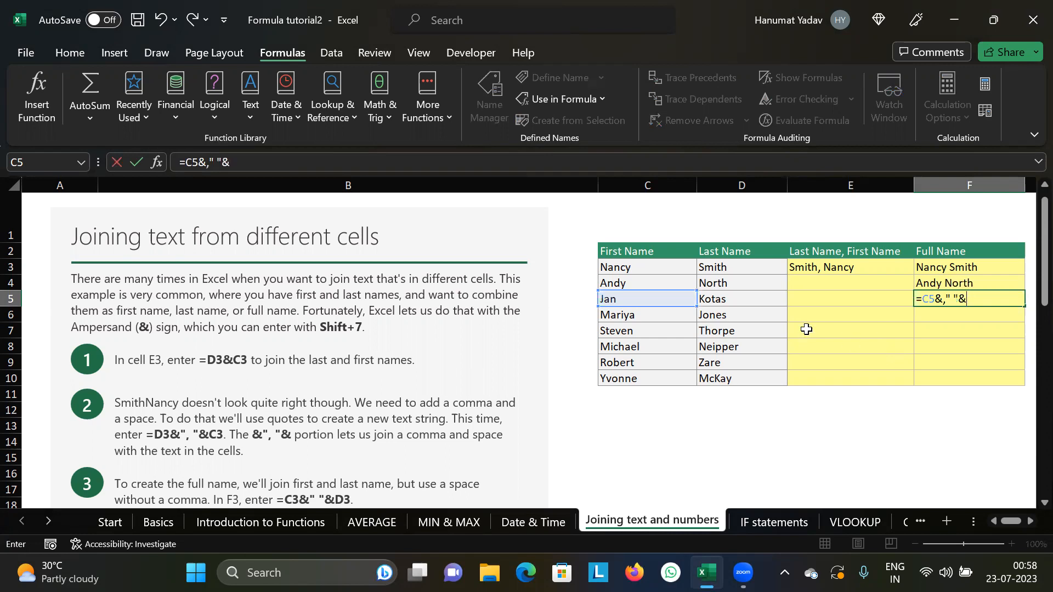
pyautogui.click(719, 299)
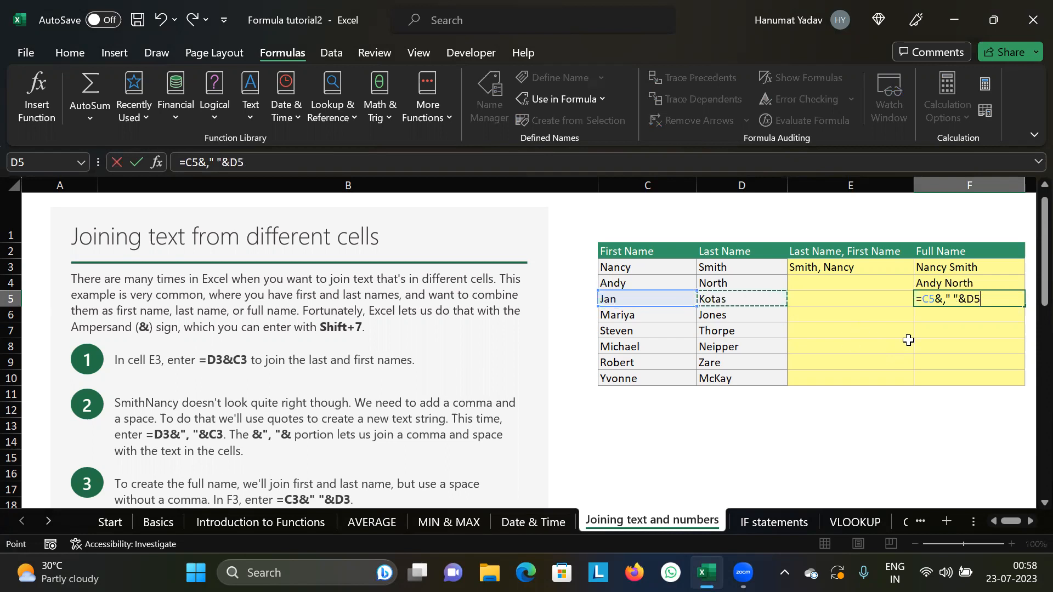
pyautogui.press('Return')
pyautogui.press('Tab')
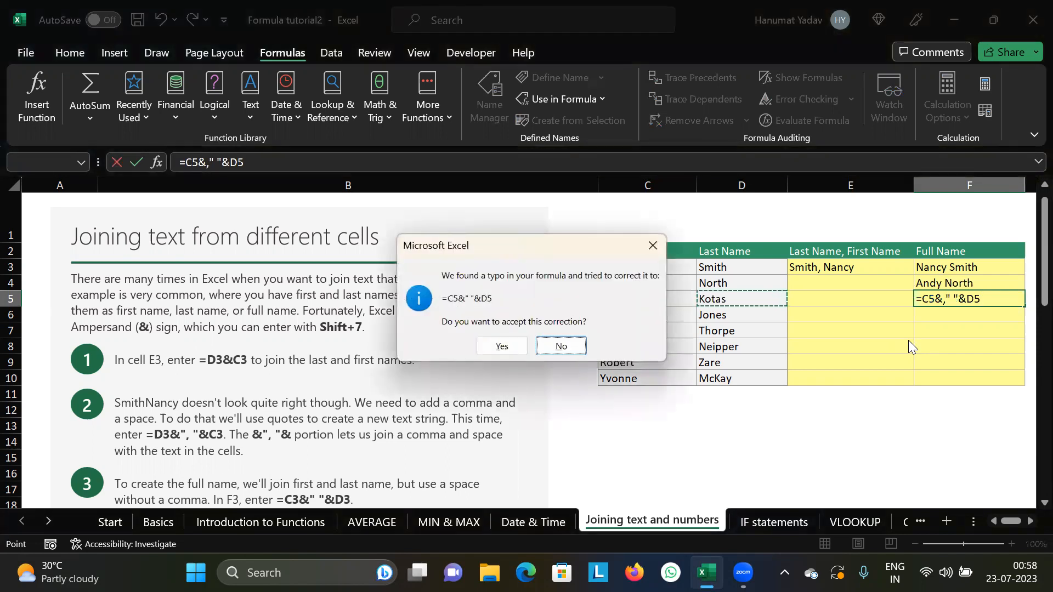
pyautogui.press('Return')
# Step: Remove the stray comma after the first ampersand in F5, making the formula =C5&" "&D5, and check the entry
pyautogui.click(709, 219)
pyautogui.moveTo(1008, 302); pyautogui.dragTo(884, 302)
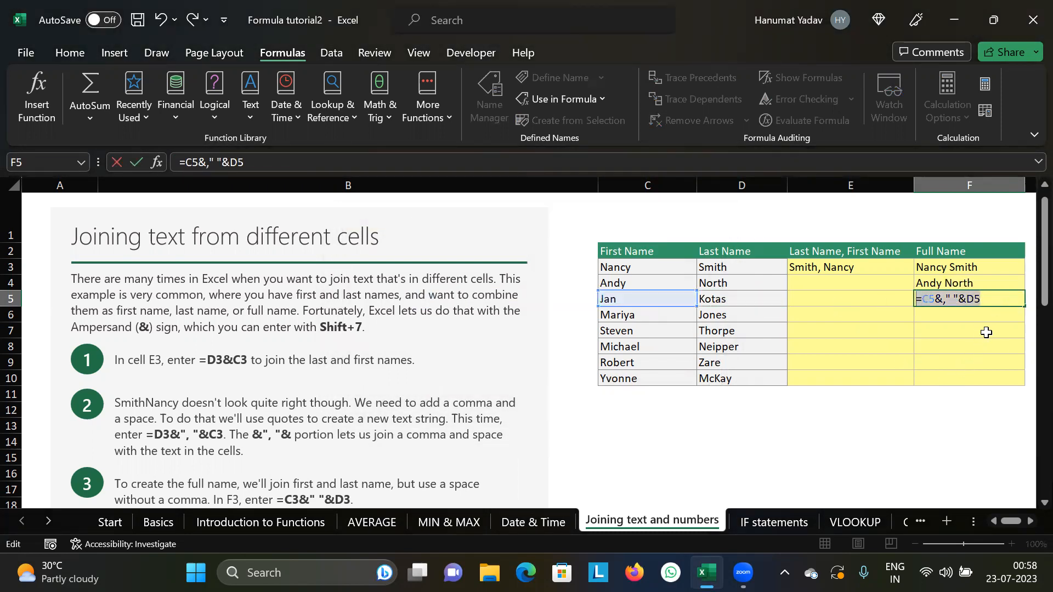
pyautogui.click(993, 303)
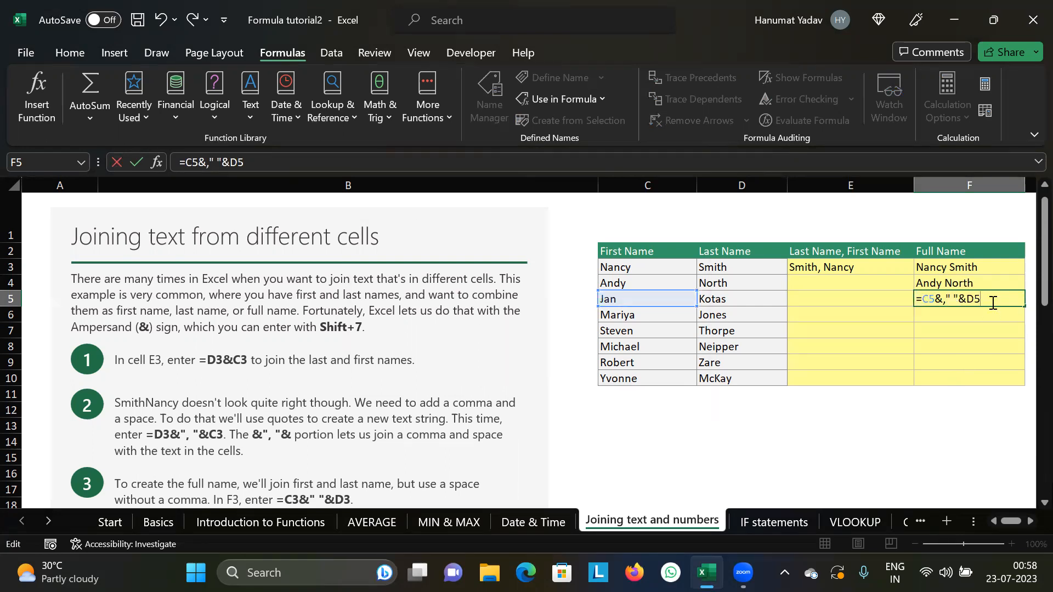
pyautogui.click(944, 299)
pyautogui.press('Delete')
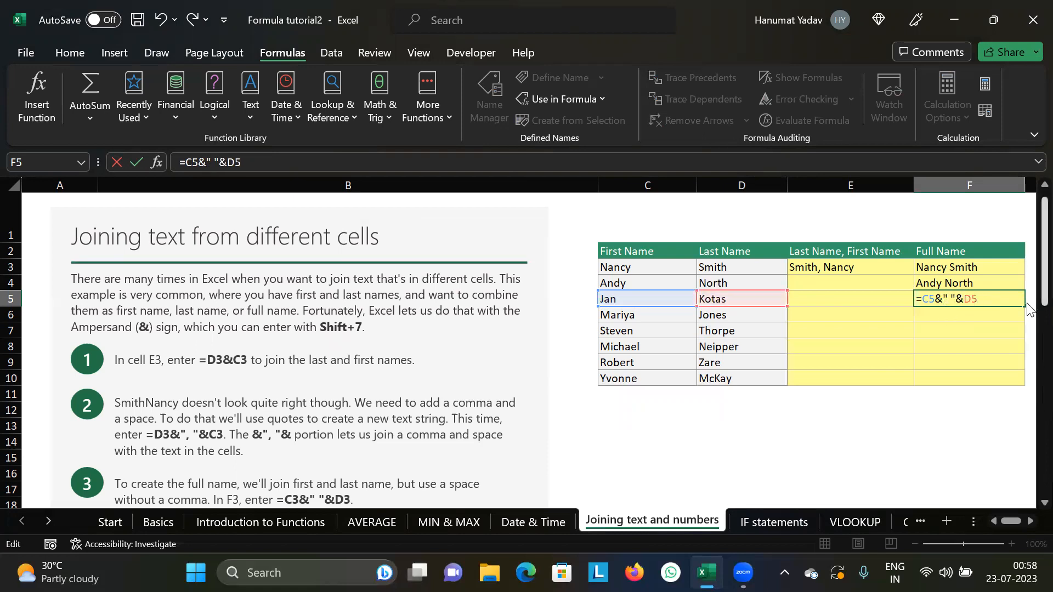
pyautogui.press('Return')
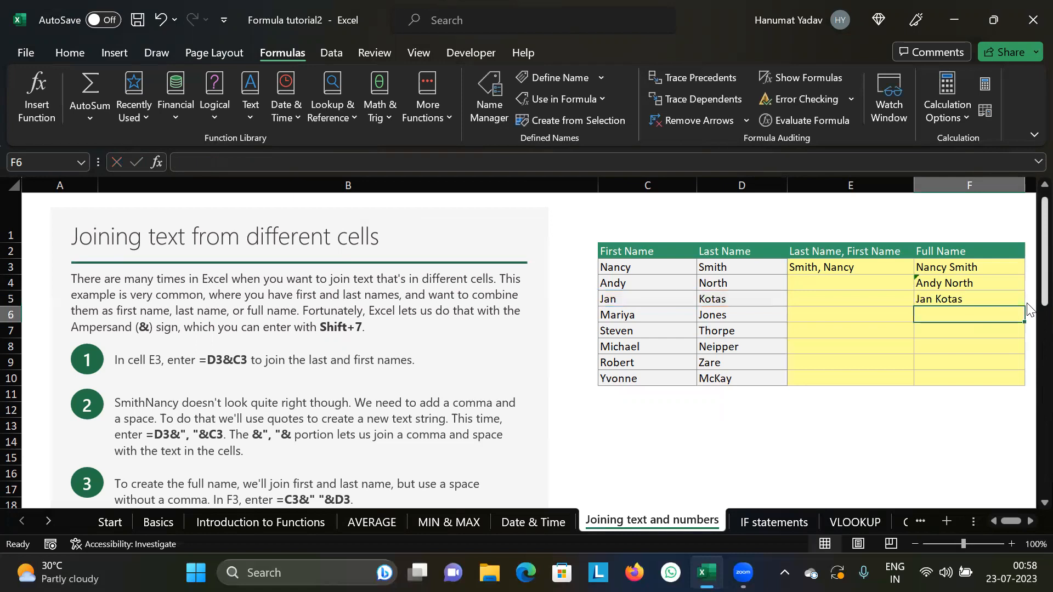
pyautogui.press('Up')
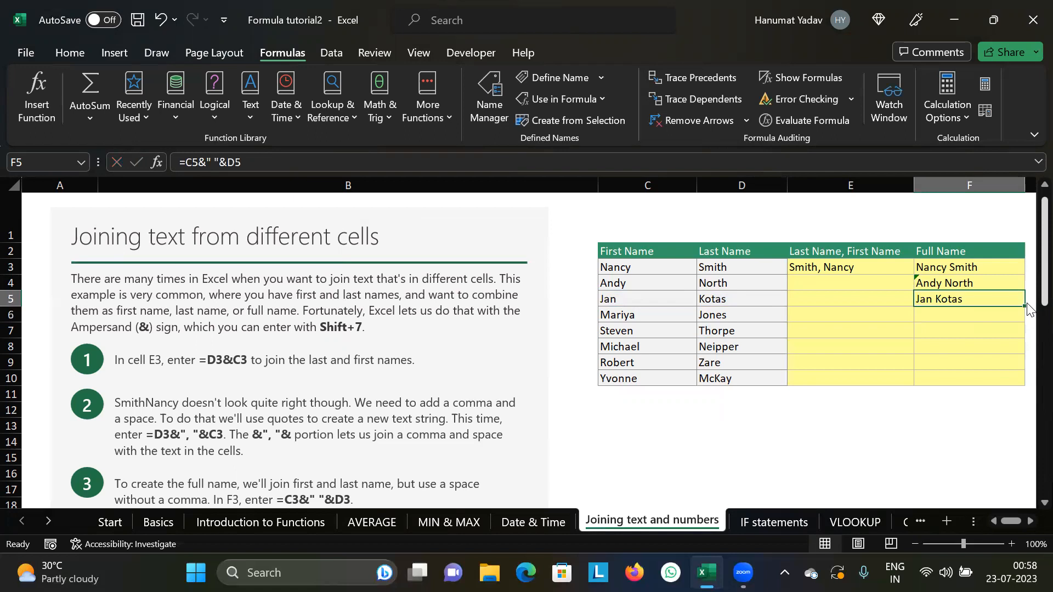
pyautogui.press('Down')
pyautogui.press('Up')
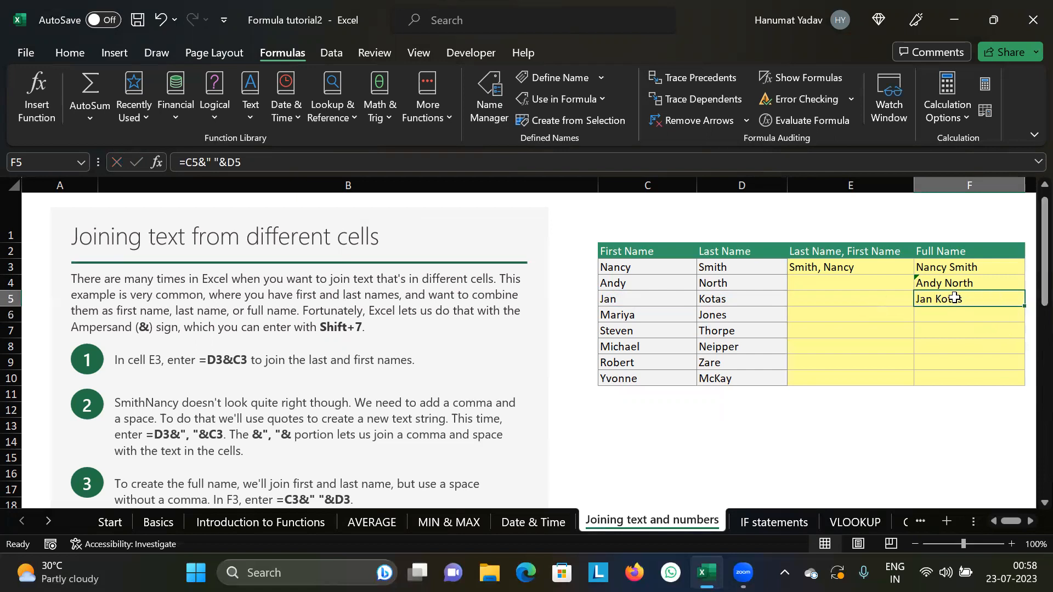
# Step: Enter =D4&", "&C4 in cell E4 to join the last and first names with a comma and space
pyautogui.click(815, 287)
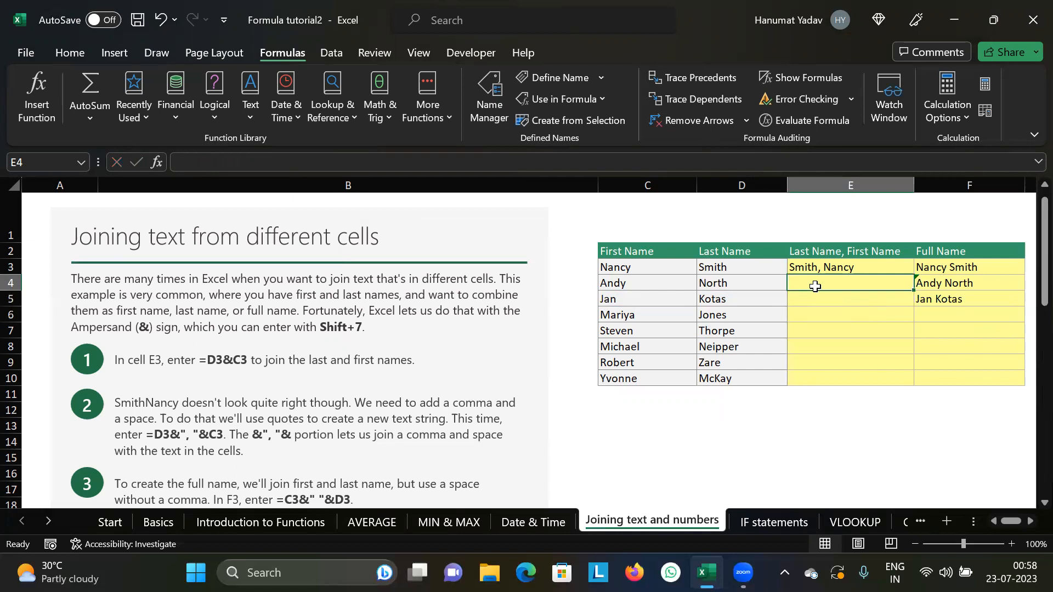
pyautogui.write('=')
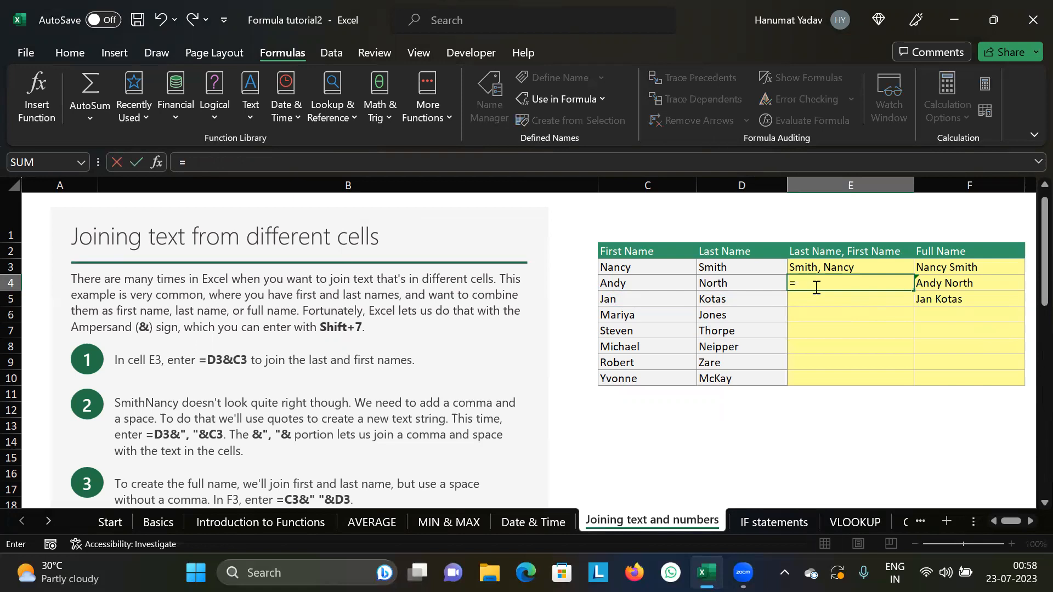
pyautogui.click(744, 281)
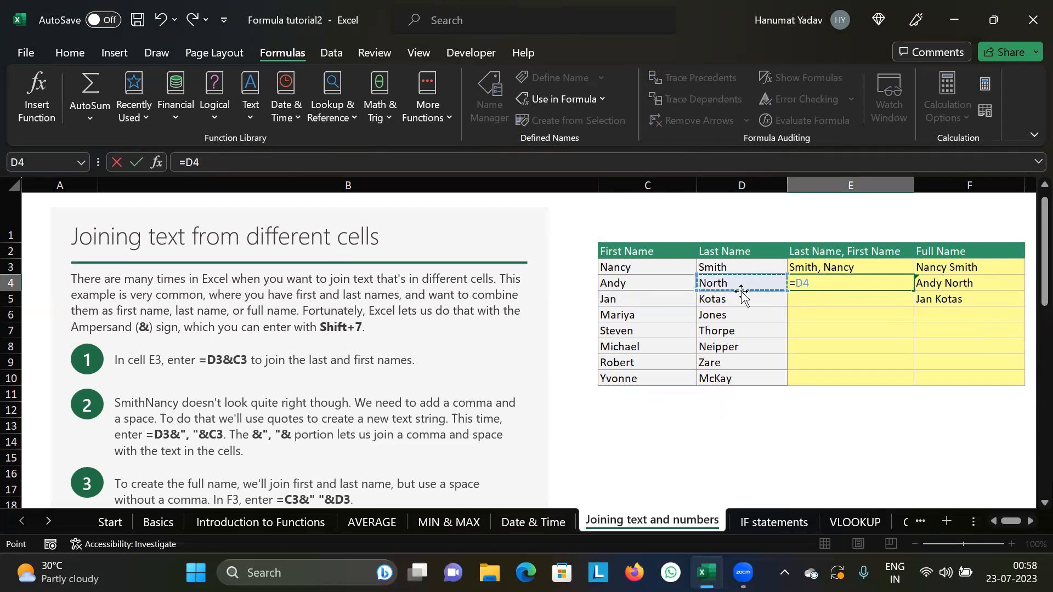
pyautogui.write('", "')
pyautogui.click(812, 283)
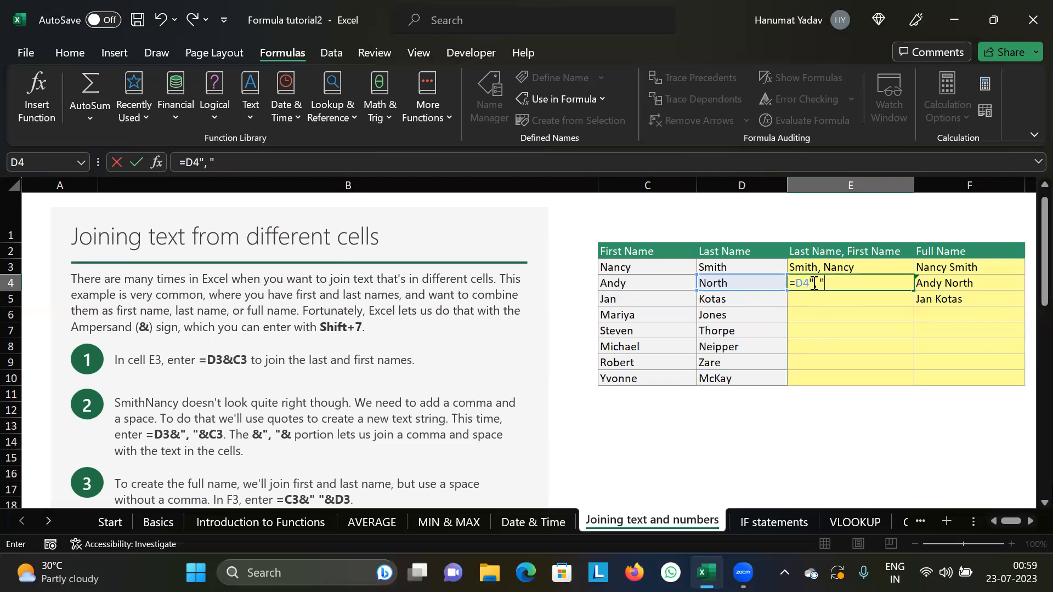
pyautogui.write('&", "&')
pyautogui.click(639, 283)
pyautogui.press('Return')
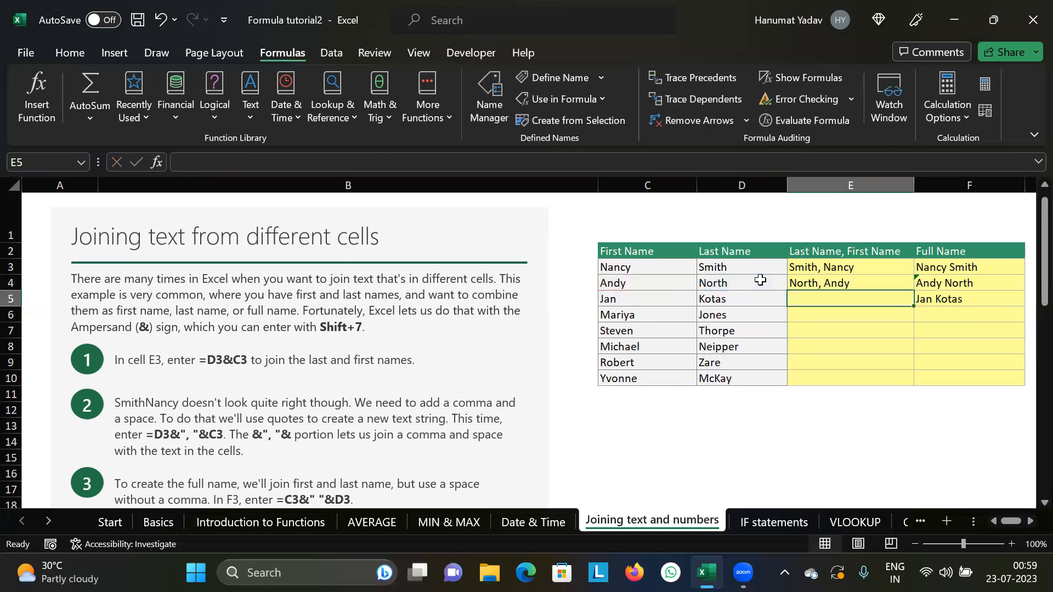
# Step: Switch to the IF statements sheet and view its instructions and practice table
pyautogui.scroll(-4, 455, 401)
pyautogui.scroll(3, 469, 404)
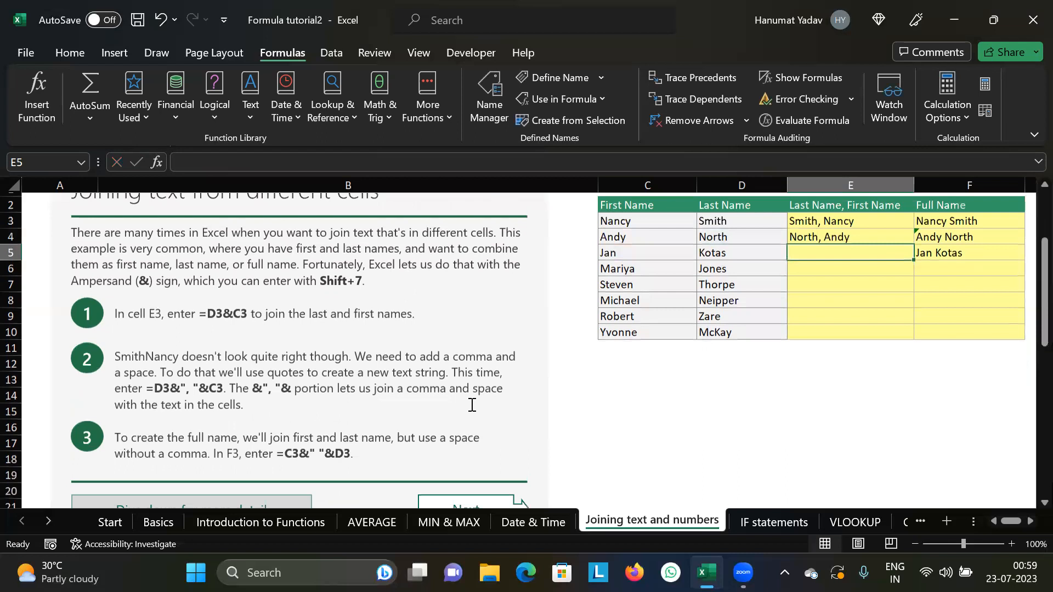
pyautogui.scroll(1, 472, 405)
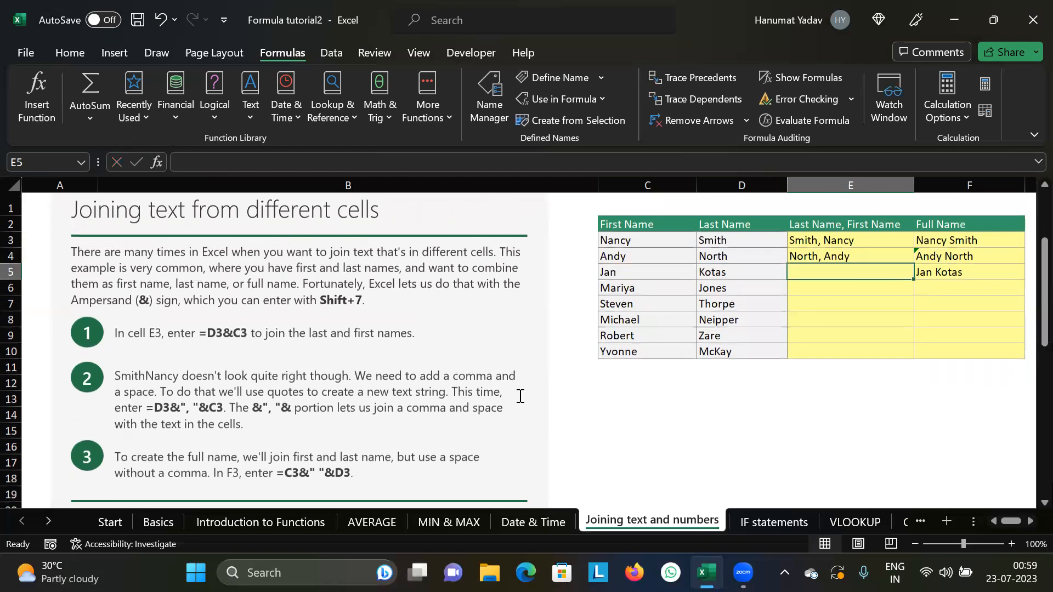
pyautogui.click(756, 522)
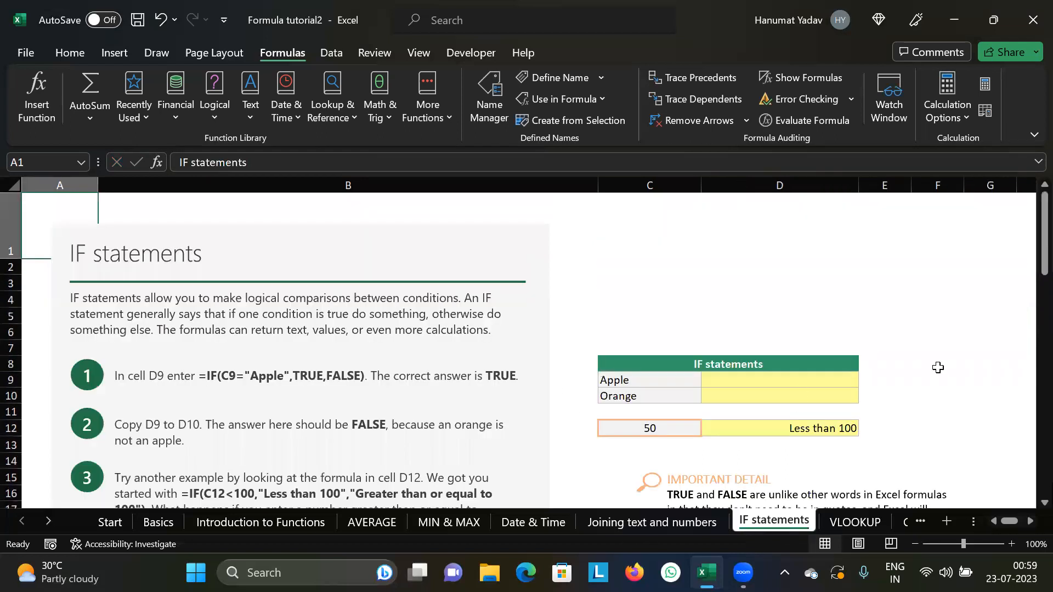
pyautogui.scroll(-3, 938, 368)
pyautogui.scroll(1, 938, 367)
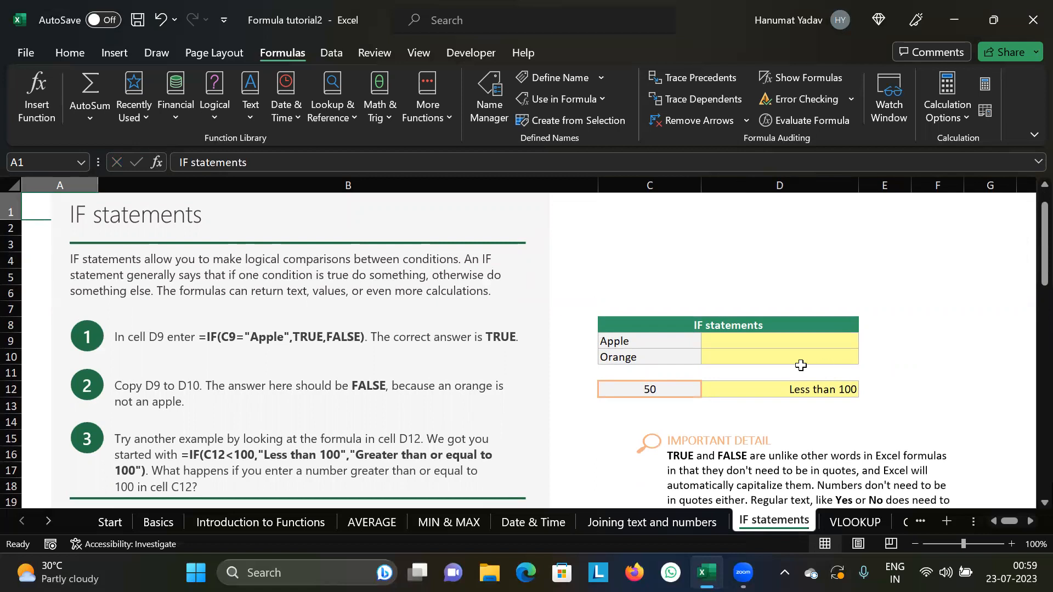
# Step: Begin an IF formula in cell D9 with a reference to C9 in its logical test
pyautogui.click(747, 342)
pyautogui.click(680, 343)
pyautogui.click(739, 344)
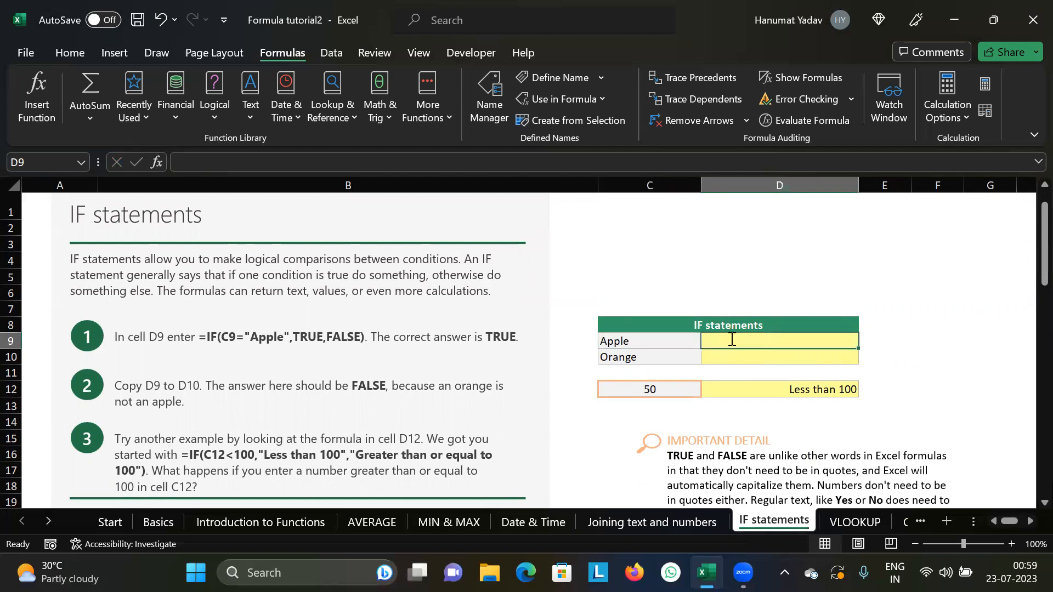
pyautogui.write('=')
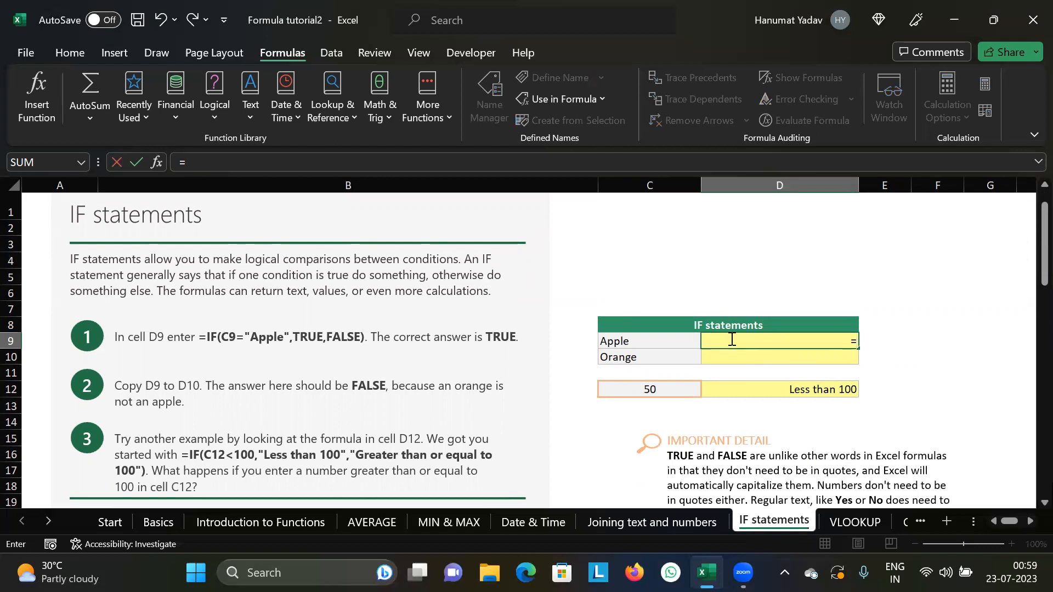
pyautogui.write('IF(')
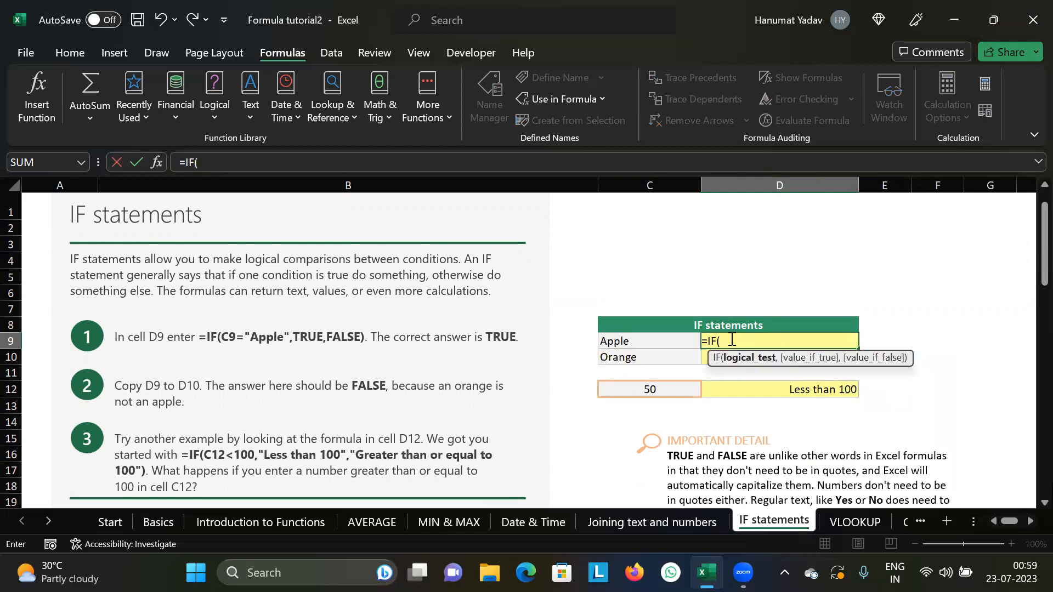
pyautogui.click(654, 344)
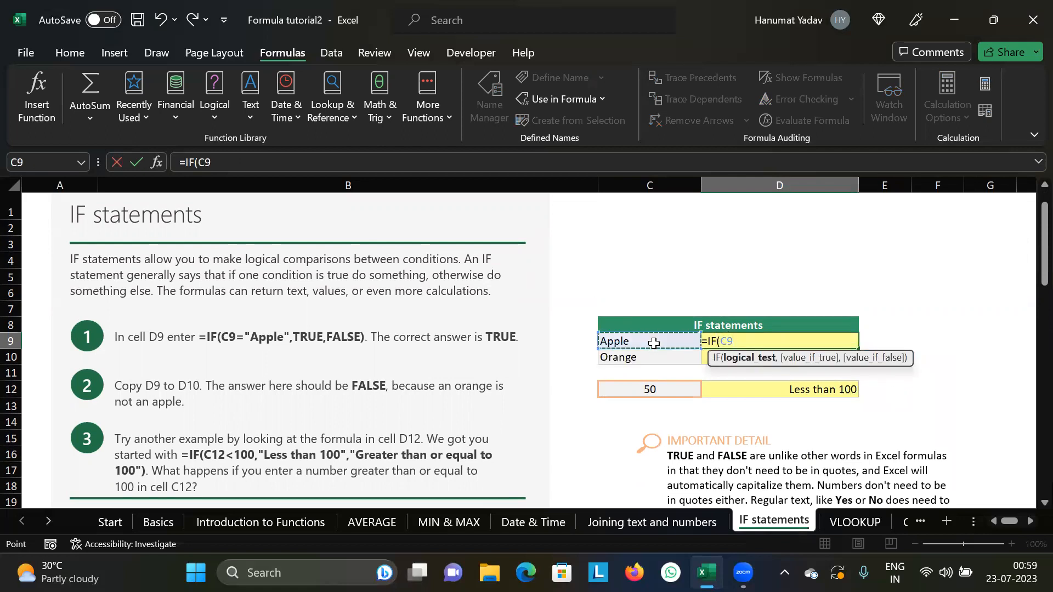
# Step: Complete the logical test in D9's IF formula by comparing C9 with the text "Apfel"
pyautogui.write('=')
pyautogui.press('capslock')
pyautogui.write('B')
pyautogui.press('capslock')
pyautogui.press('BackSpace')
pyautogui.write('"')
pyautogui.press('capslock')
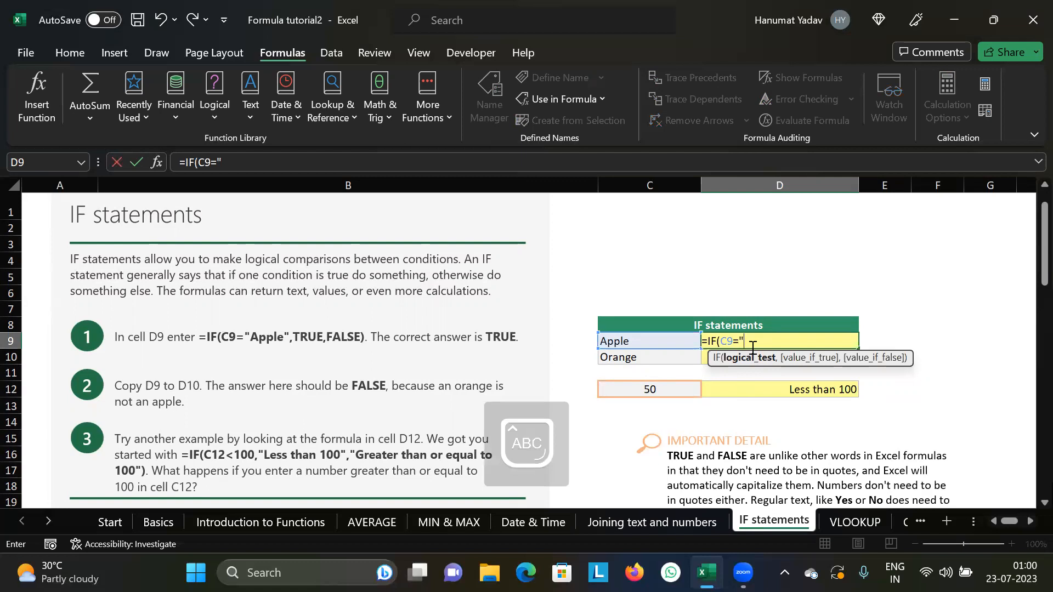
pyautogui.write('A')
pyautogui.press('capslock')
pyautogui.write('pfel')
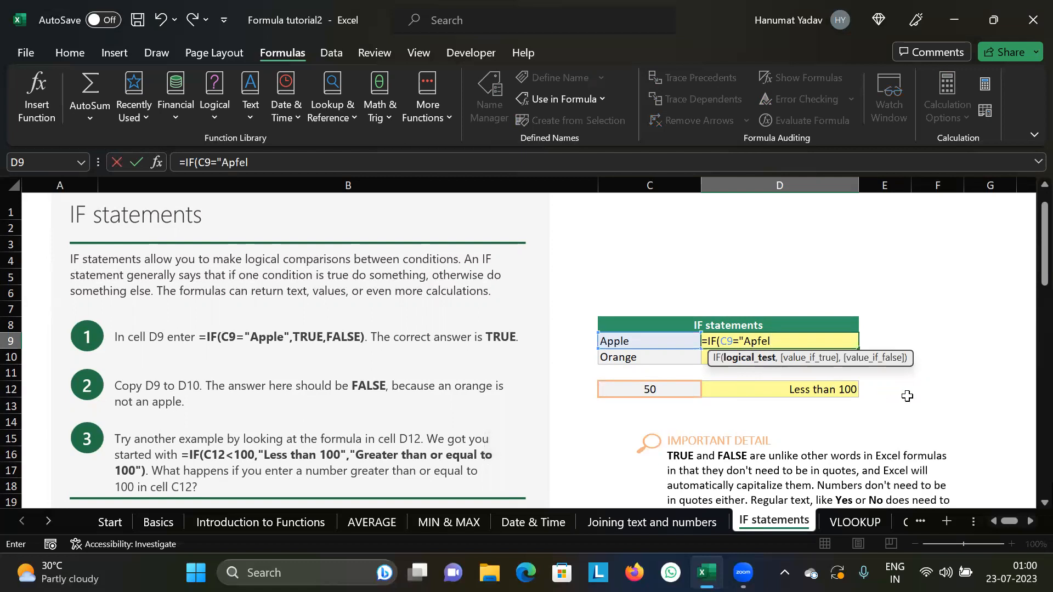
pyautogui.write('"')
pyautogui.write(',')
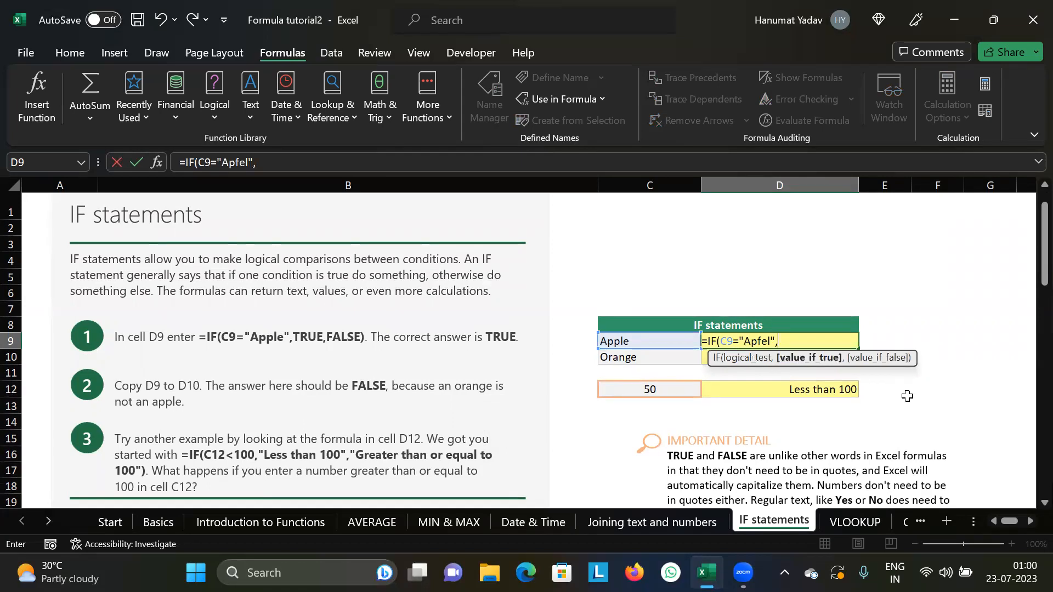
# Step: Finish D9's IF formula with TRUE as the value if true and FALSE as the value if false
pyautogui.write('T')
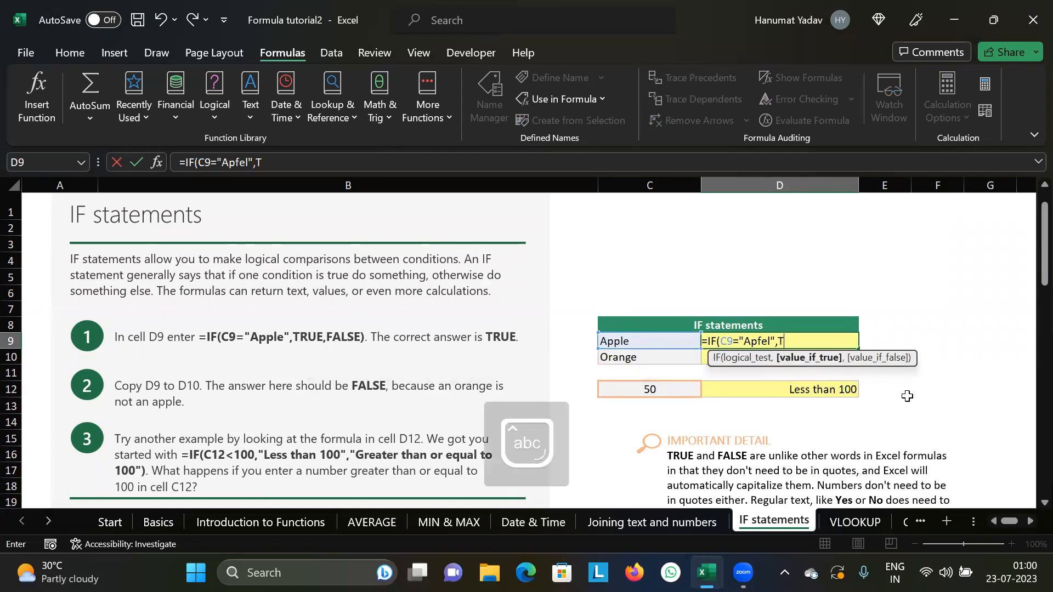
pyautogui.write('r')
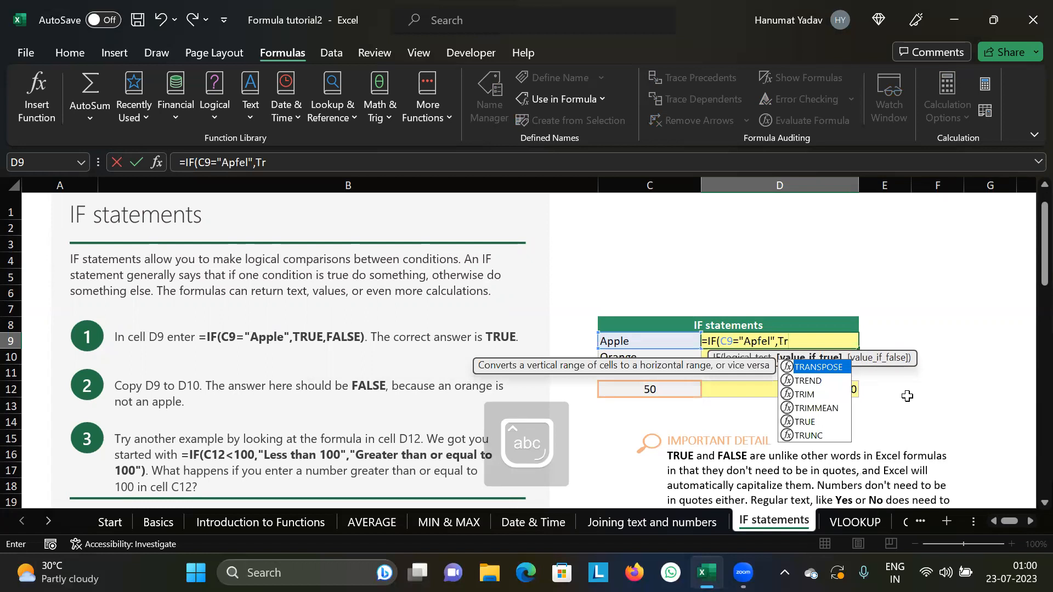
pyautogui.write('ue')
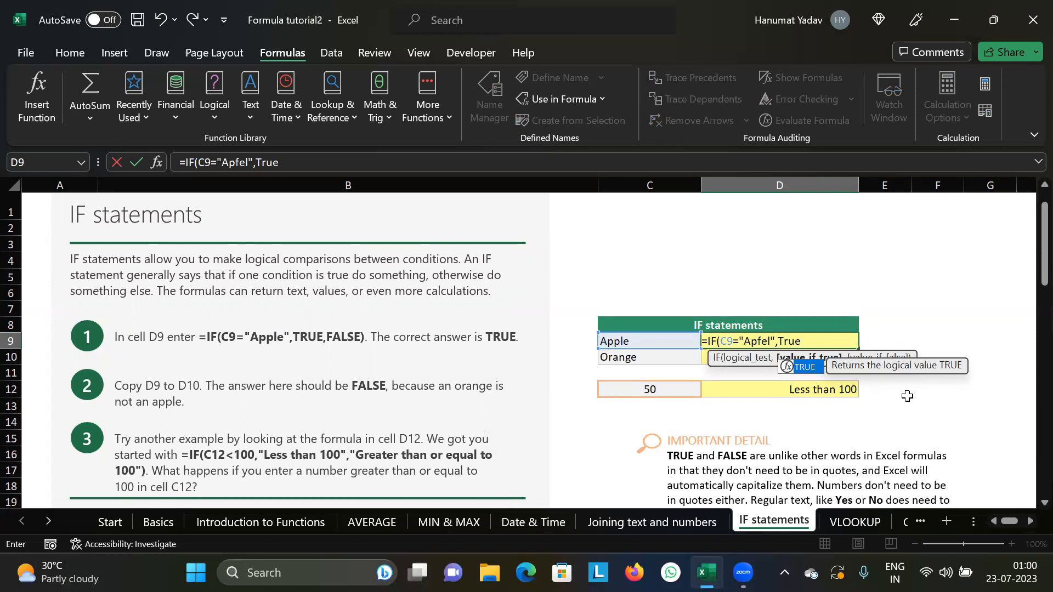
pyautogui.press('Tab')
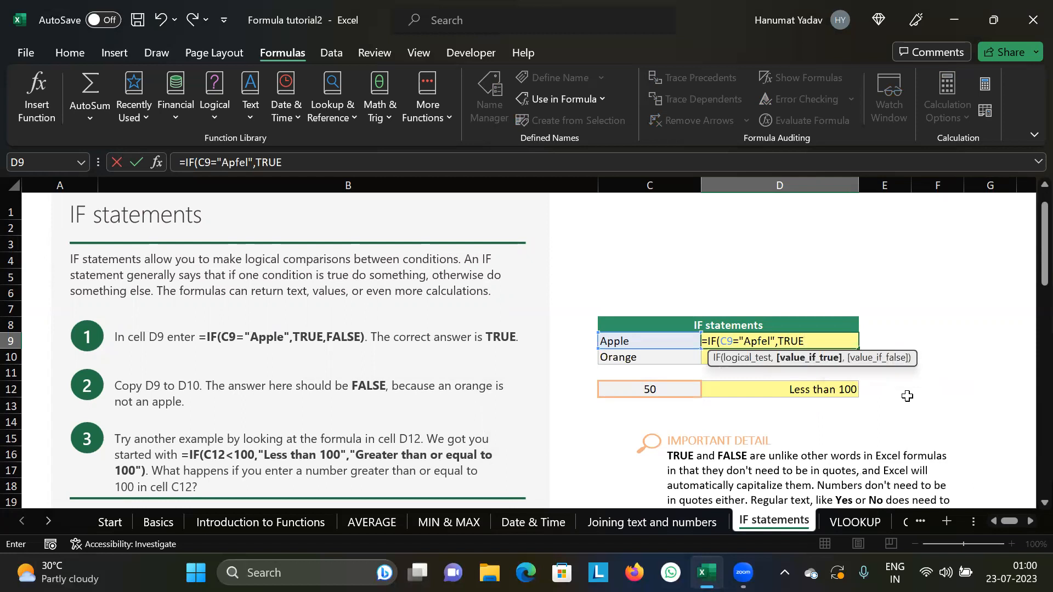
pyautogui.write(',')
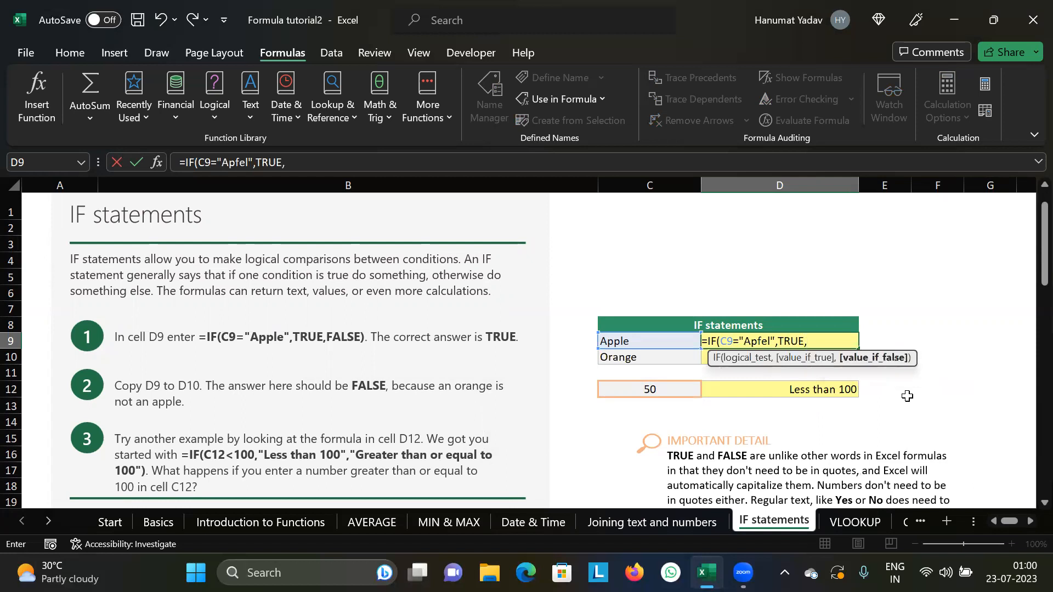
pyautogui.press('capslock')
pyautogui.write('FALSE')
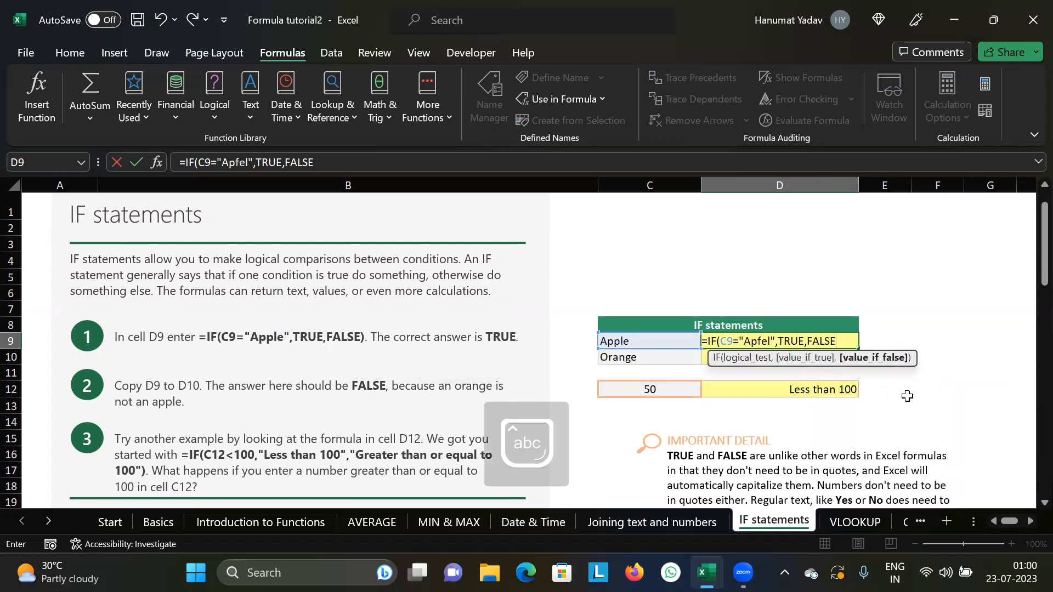
pyautogui.press('Return')
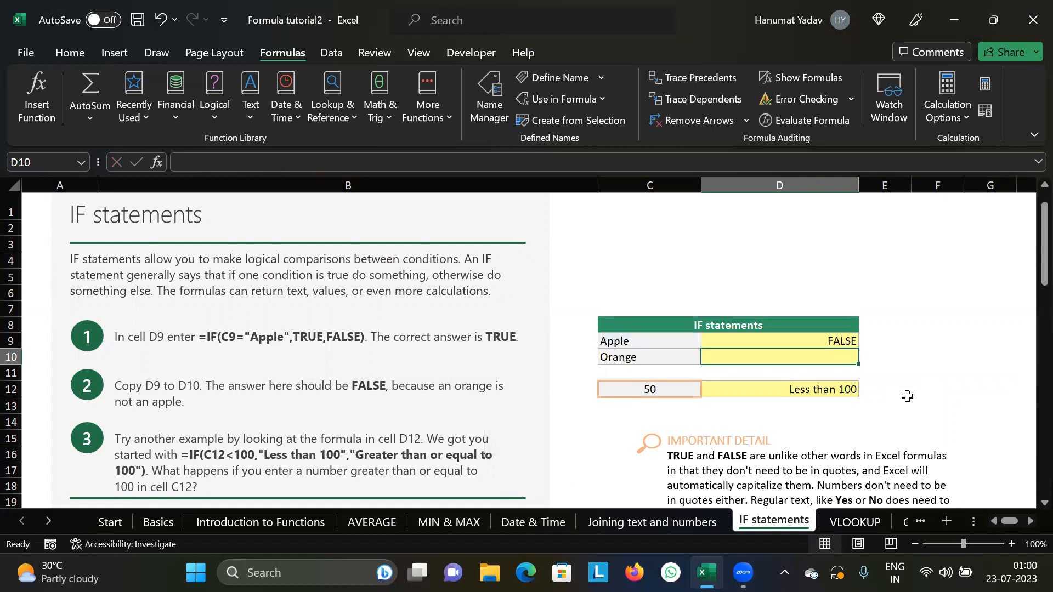
# Step: Correct the comparison text in D9's IF formula to "Apple"
pyautogui.press('Up')
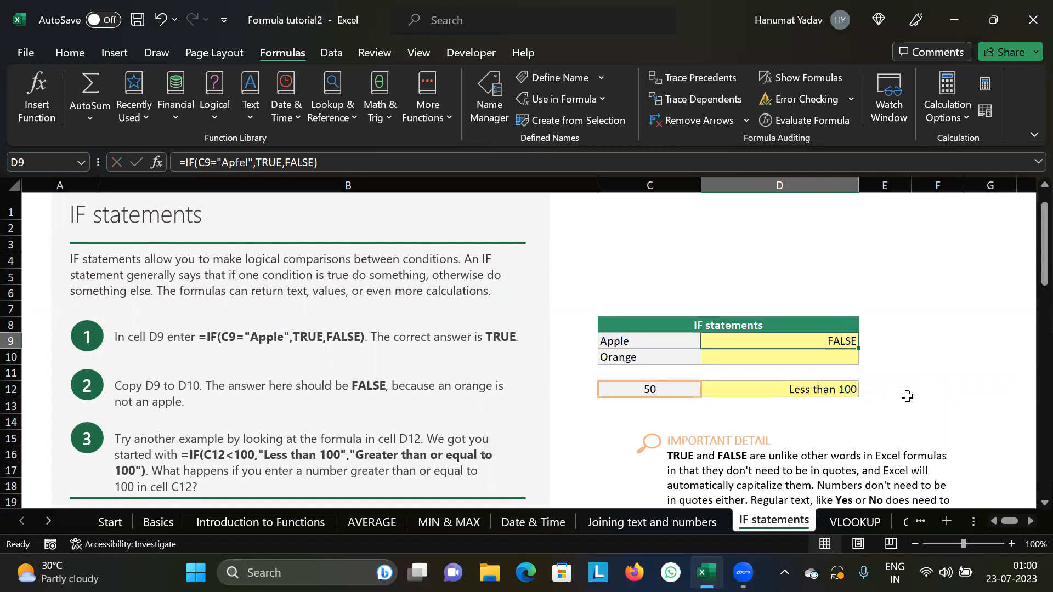
pyautogui.doubleClick(813, 341)
pyautogui.click(758, 341)
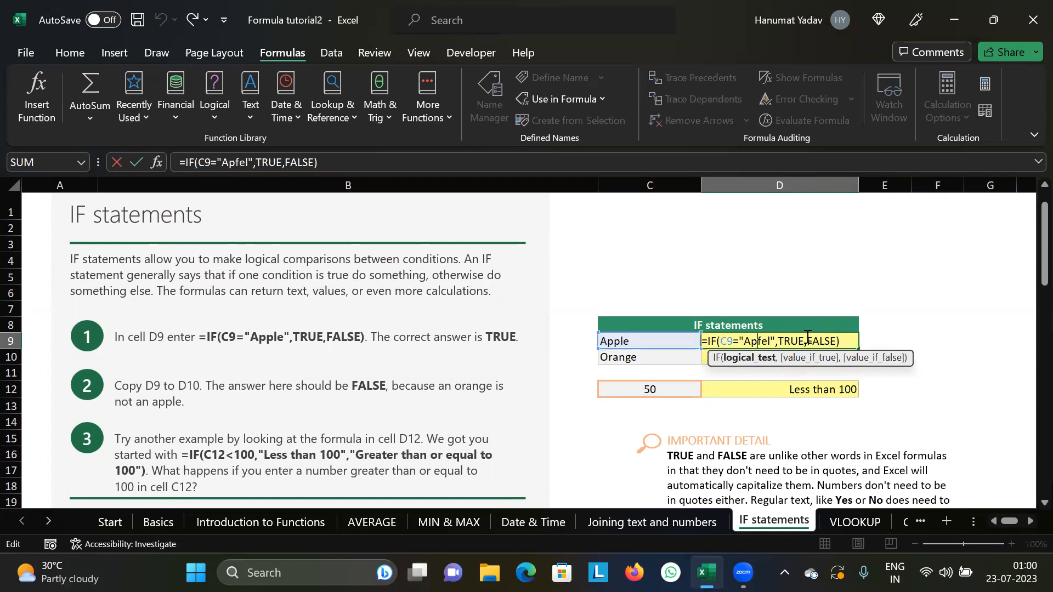
pyautogui.press('BackSpace')
pyautogui.press('BackSpace')
pyautogui.write('pp')
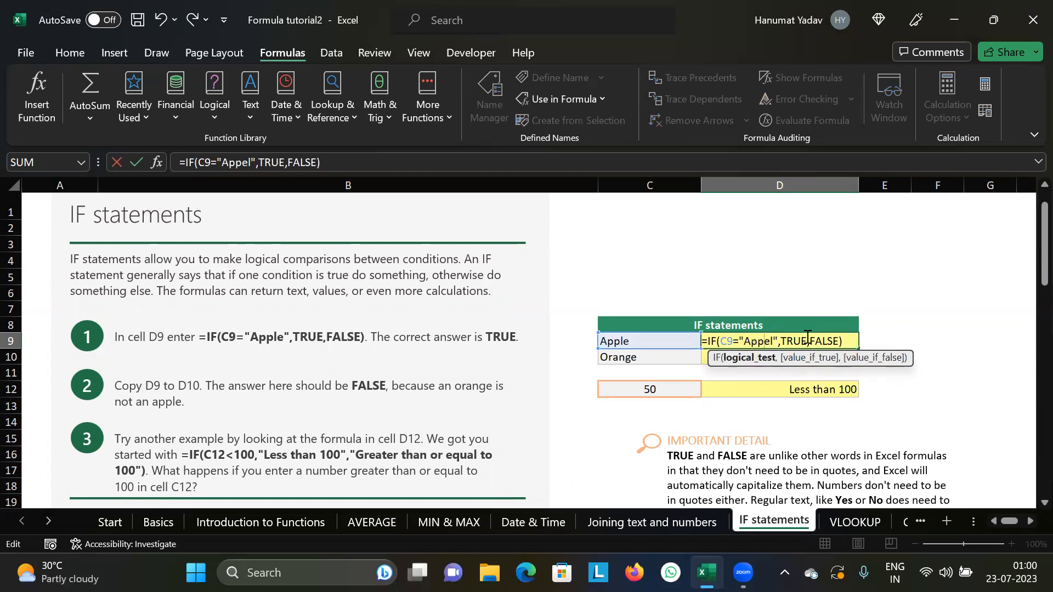
pyautogui.press('BackSpace')
pyautogui.press('BackSpace')
pyautogui.write('le')
pyautogui.press('Return')
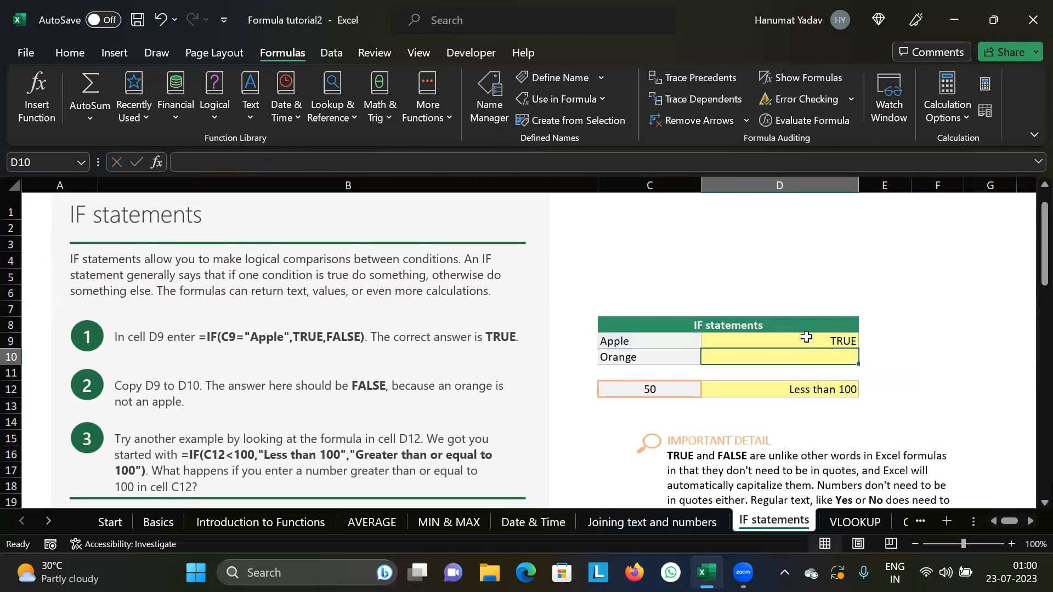
# Step: Look through the rest of the IF statements sheet, including the sales tax and shipping example and the named range tip
pyautogui.scroll(-7, 716, 387)
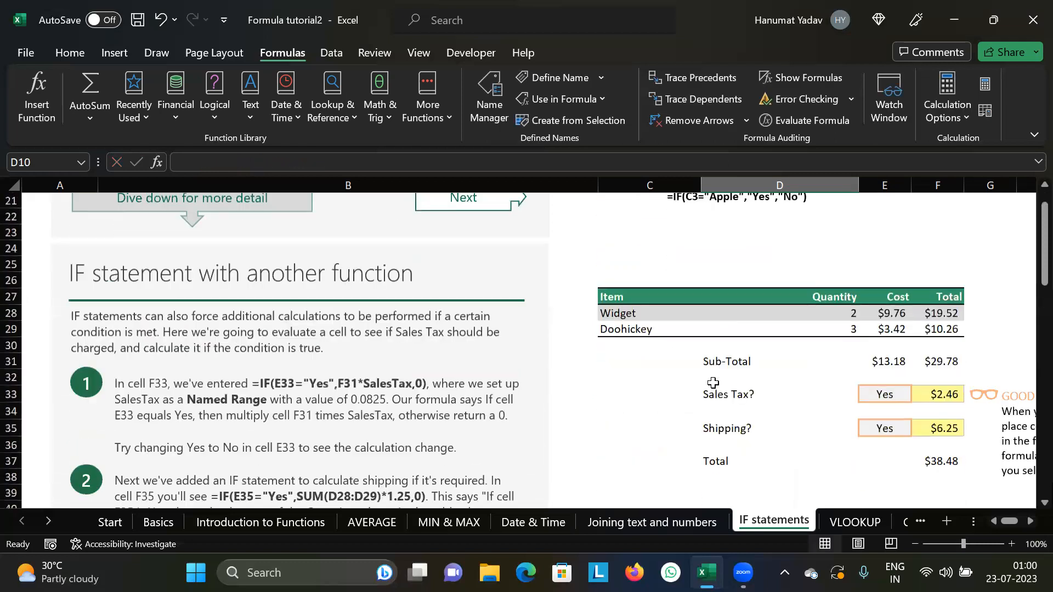
pyautogui.scroll(-7, 713, 382)
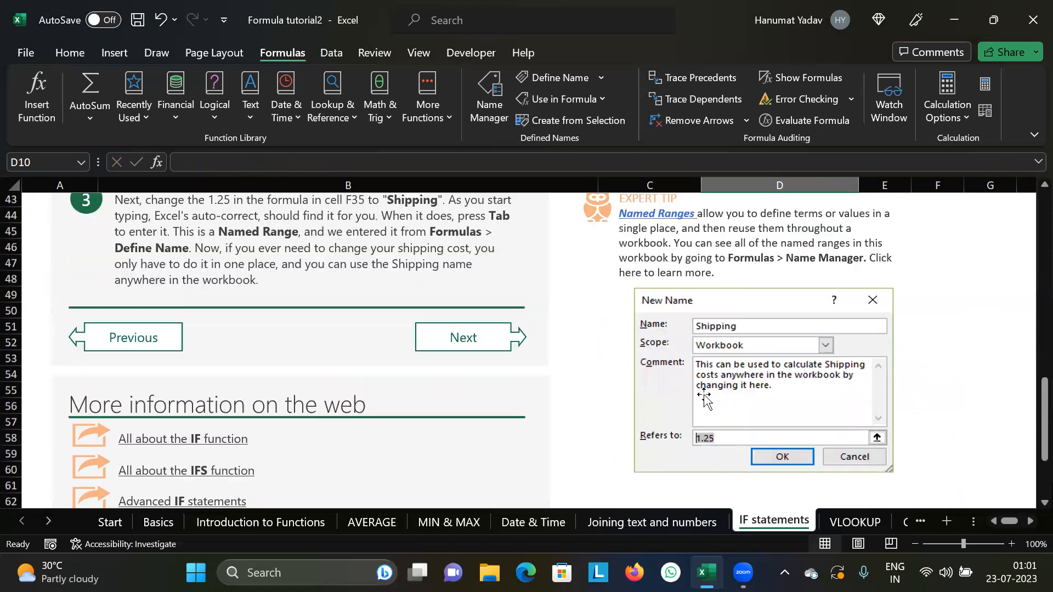
pyautogui.scroll(4, 704, 399)
pyautogui.scroll(-8, 600, 378)
pyautogui.scroll(-2, 599, 378)
pyautogui.scroll(20, 642, 395)
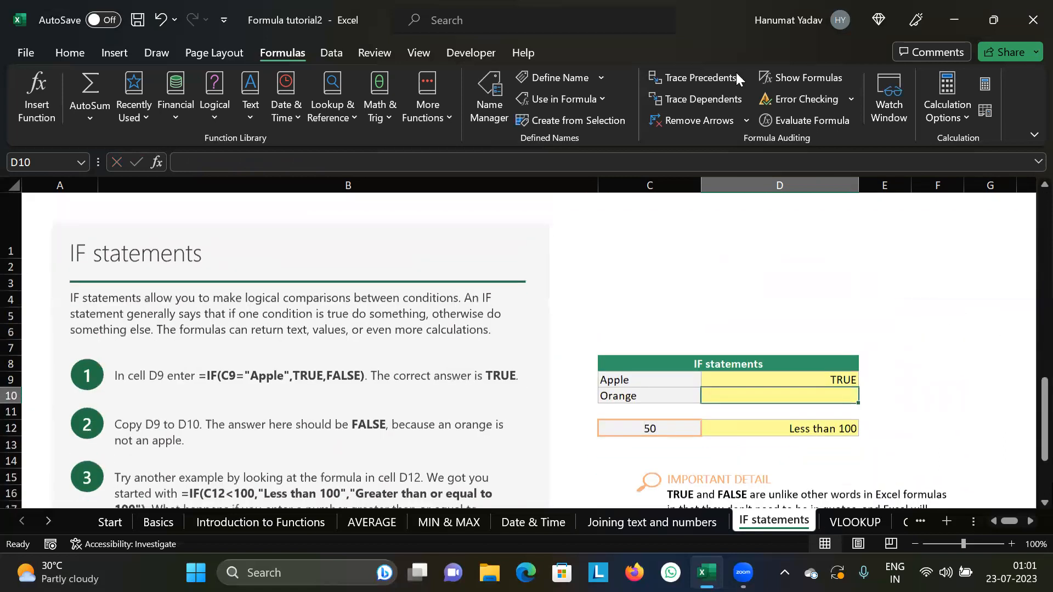
# Step: Browse the VLOOKUP sheet and the SUMIF section of the Conditional Functions sheet
pyautogui.click(849, 528)
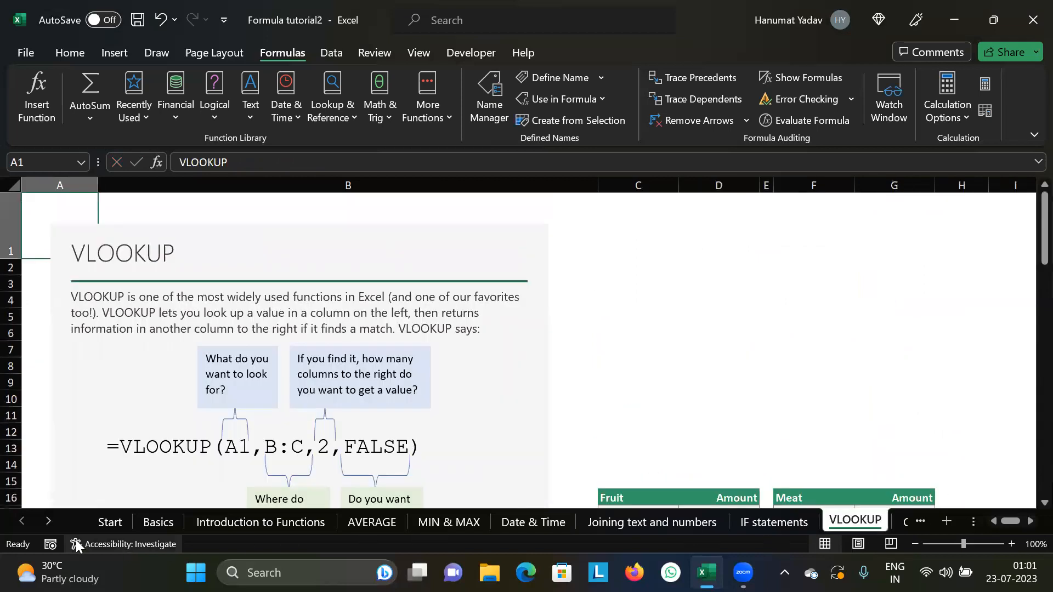
pyautogui.click(39, 519)
pyautogui.click(39, 521)
pyautogui.click(40, 521)
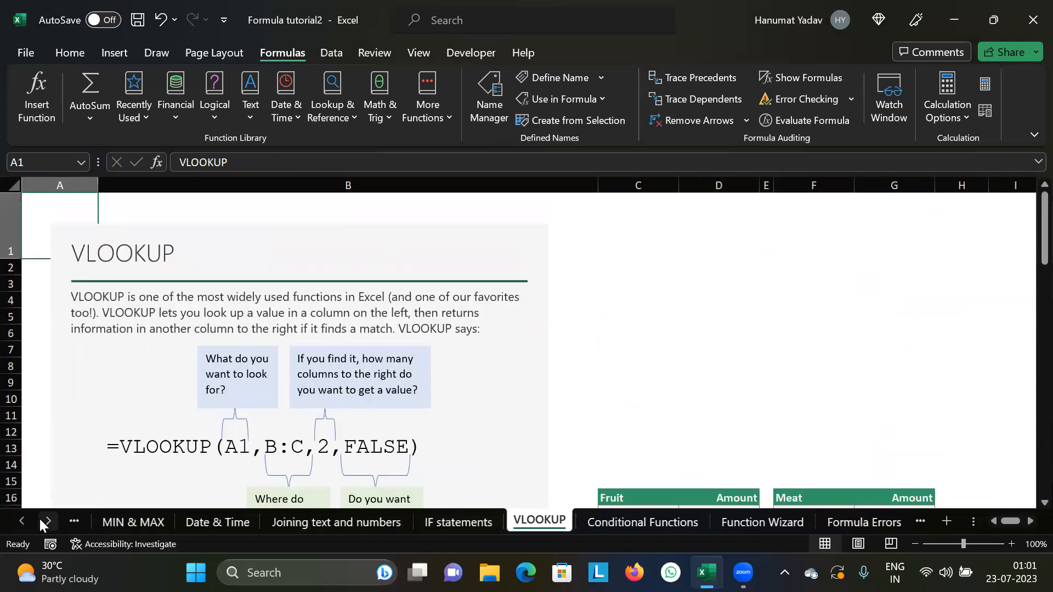
pyautogui.click(40, 521)
pyautogui.click(526, 524)
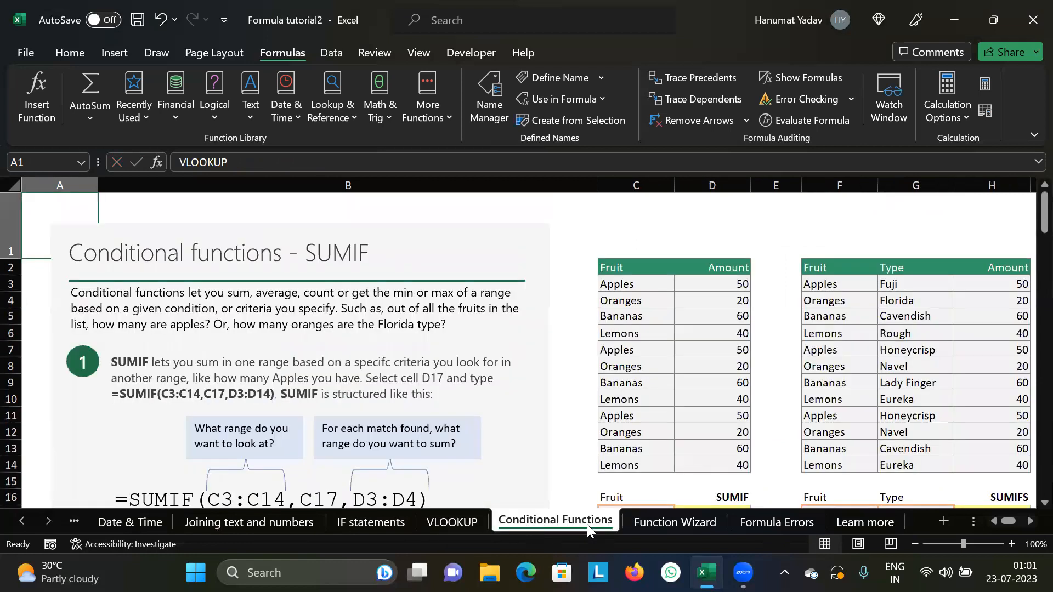
pyautogui.scroll(-3, 681, 403)
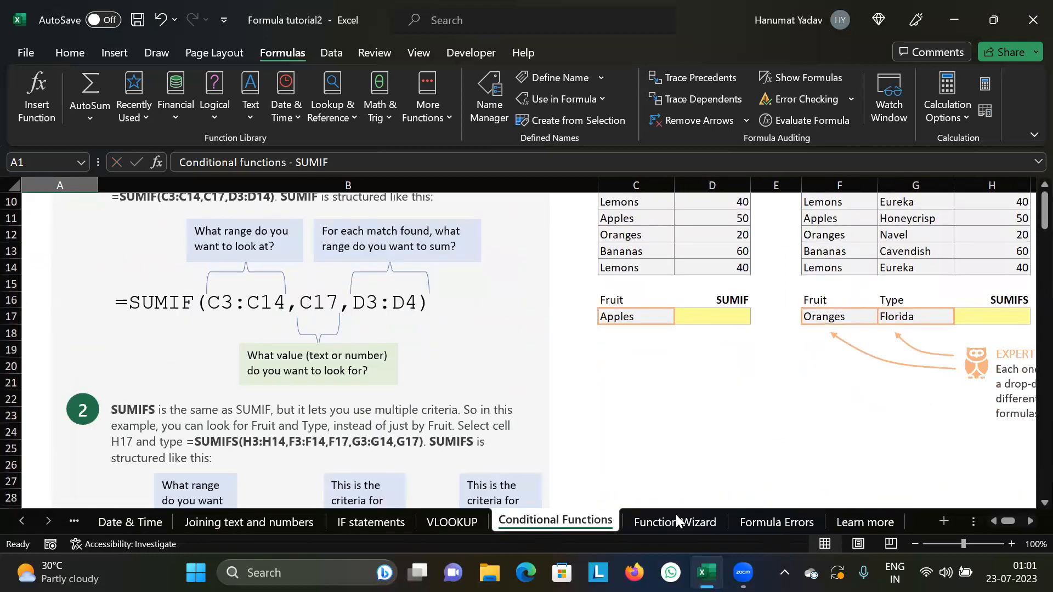
pyautogui.scroll(1, 676, 515)
# Step: Pass through the Function Wizard sheet and examine the error checking instructions on the Formula Errors sheet
pyautogui.click(673, 529)
pyautogui.click(763, 523)
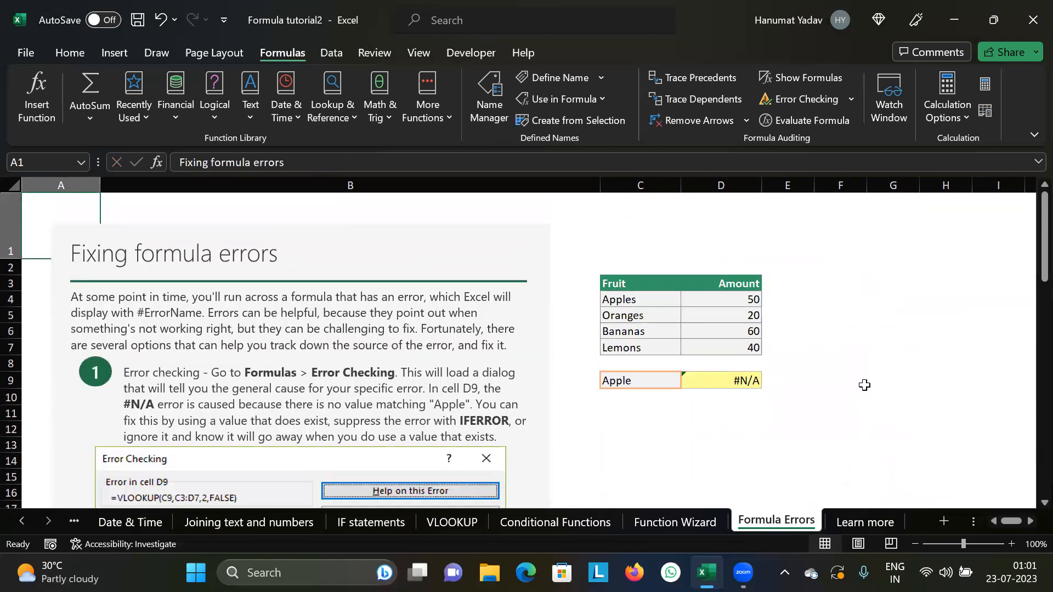
pyautogui.scroll(-1, 865, 385)
pyautogui.scroll(-1, 865, 385)
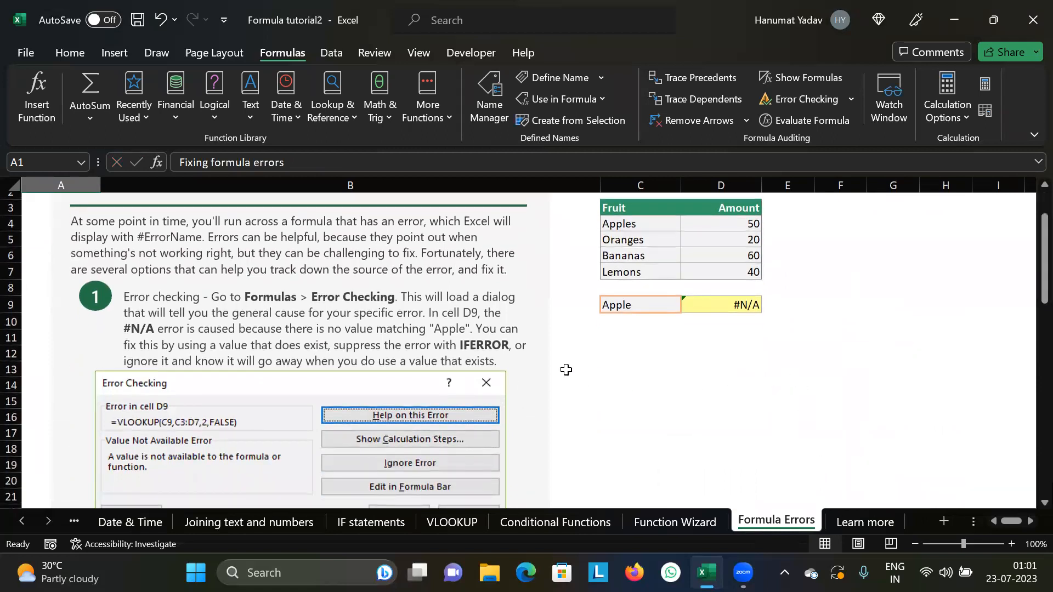
pyautogui.scroll(2, 566, 417)
# Step: Return to the VLOOKUP sheet and view its formula explanation and the Fruit and Meat practice tables
pyautogui.click(455, 519)
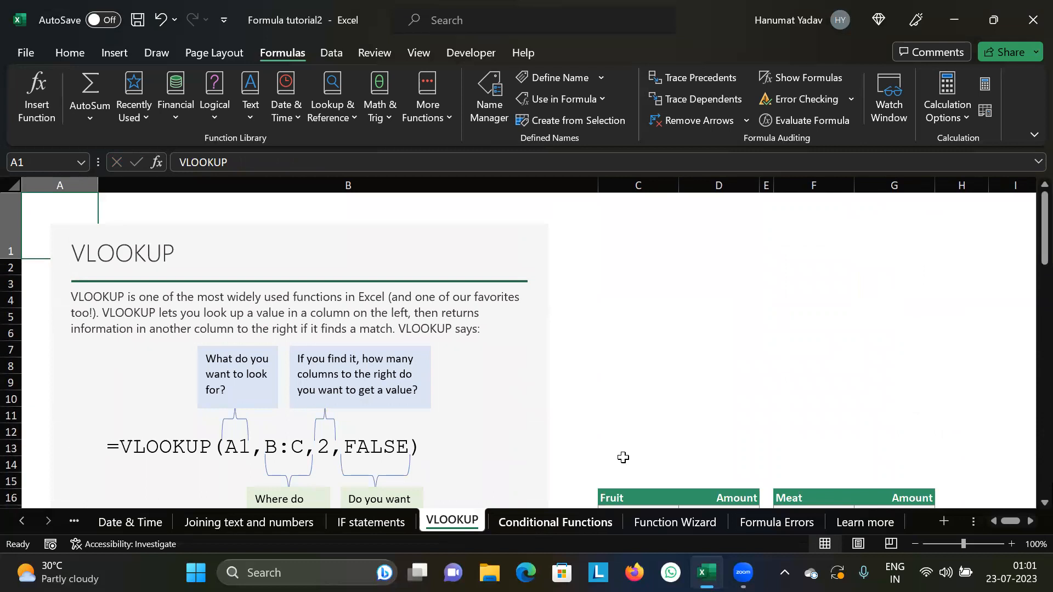
pyautogui.scroll(-1, 666, 407)
pyautogui.scroll(-3, 658, 405)
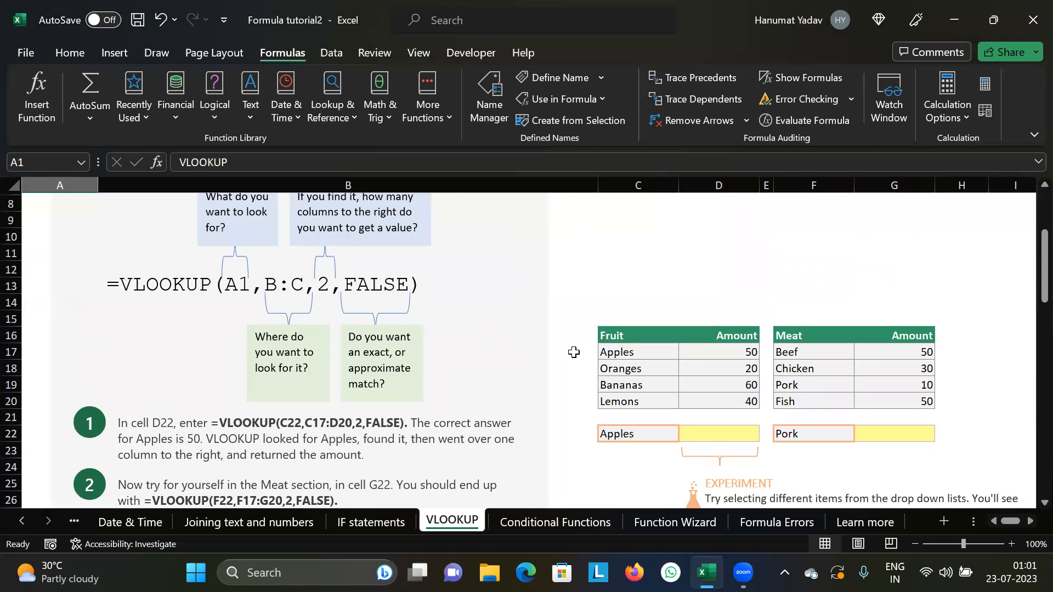
pyautogui.scroll(3, 574, 352)
pyautogui.scroll(-5, 574, 352)
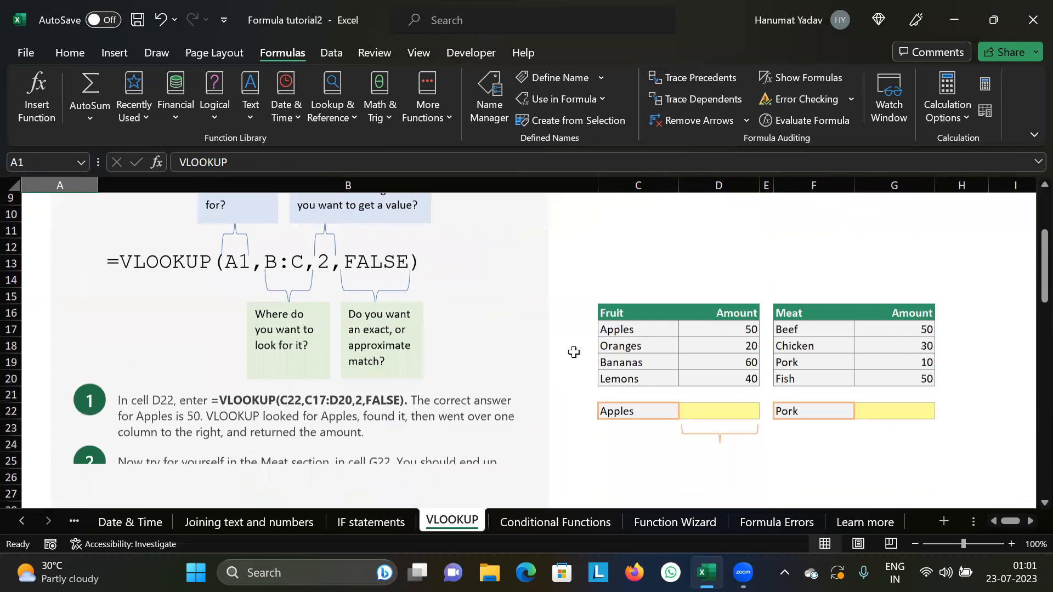
# Step: Review the SUMIF, SUMIFS and COUNTIF explanations and practice tables on the Conditional Functions sheet
pyautogui.click(562, 526)
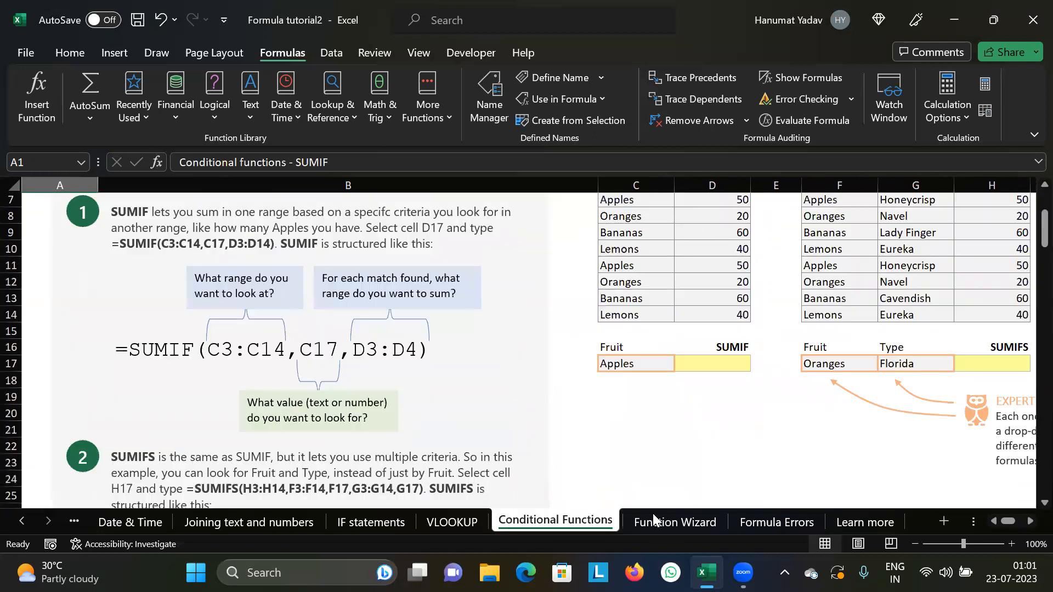
pyautogui.scroll(1, 699, 445)
pyautogui.hscroll(1, 699, 445)
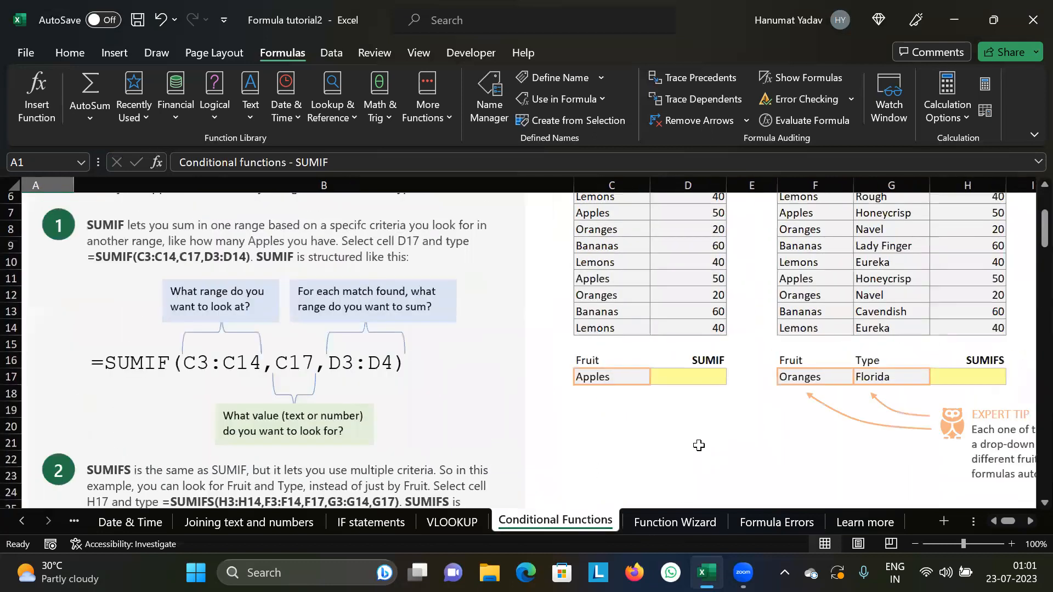
pyautogui.hscroll(1, 699, 445)
pyautogui.hscroll(-1, 699, 445)
pyautogui.scroll(-8, 699, 446)
pyautogui.hscroll(2, 699, 446)
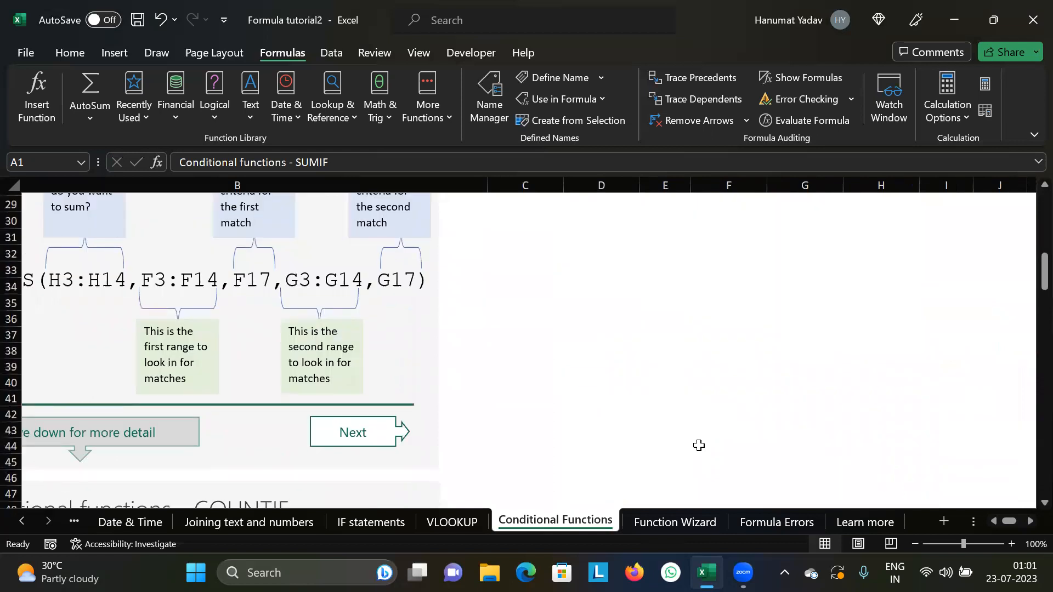
pyautogui.scroll(-8, 699, 446)
pyautogui.scroll(4, 669, 521)
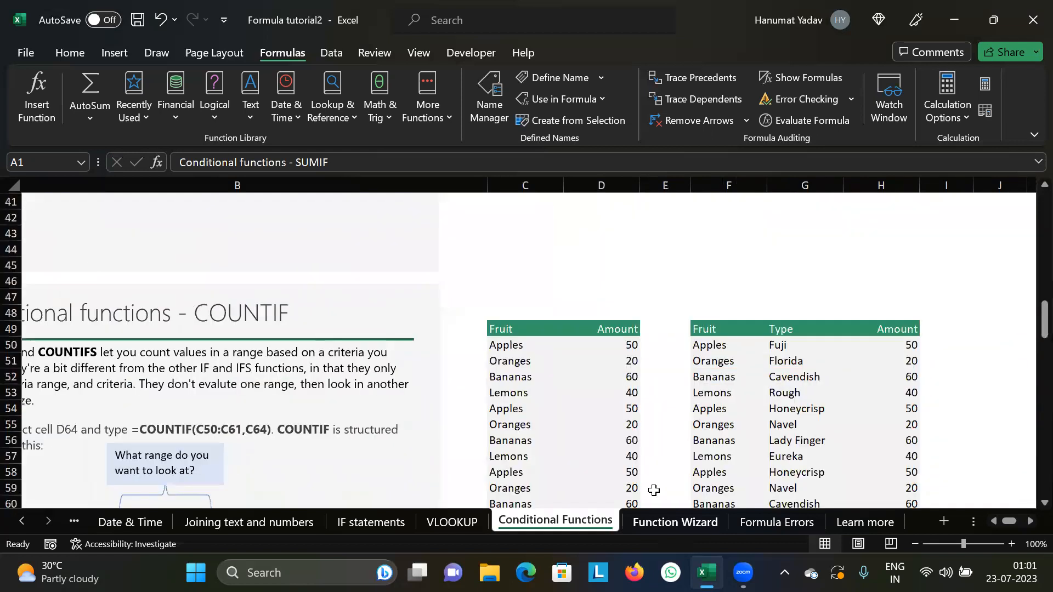
pyautogui.hscroll(-2, 258, 373)
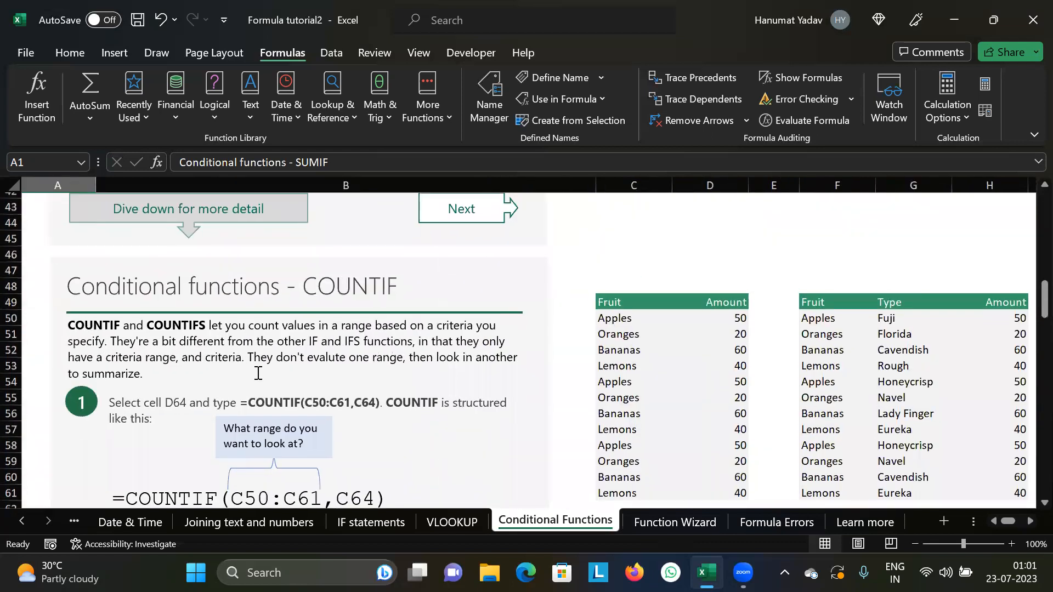
pyautogui.scroll(8, 258, 373)
pyautogui.scroll(1, 258, 373)
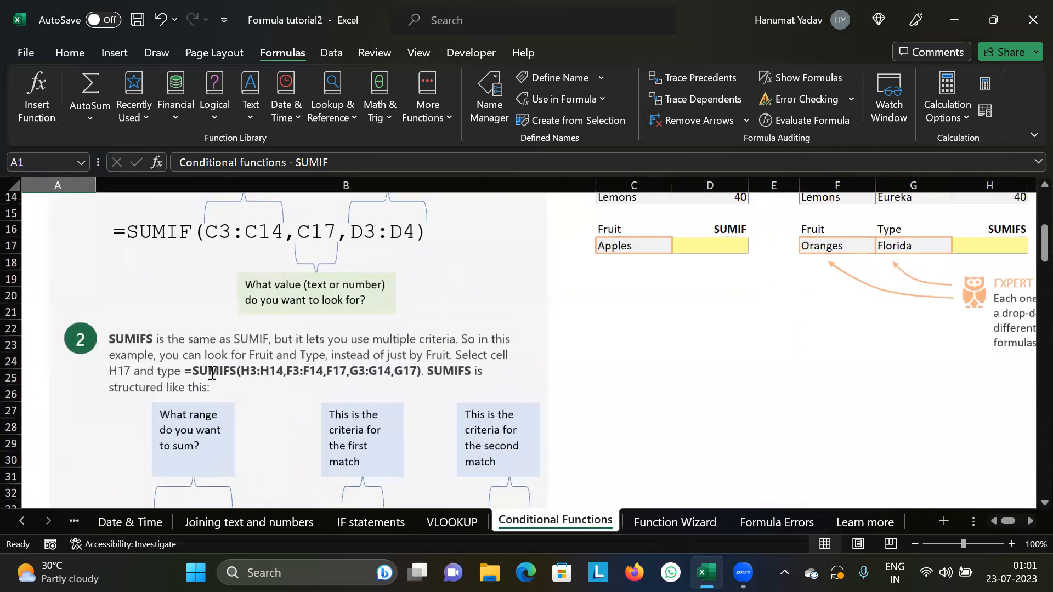
# Step: Highlight the example SUMIFS formula in the step 2 instruction text, and clear the highlight
pyautogui.moveTo(193, 373); pyautogui.dragTo(470, 371)
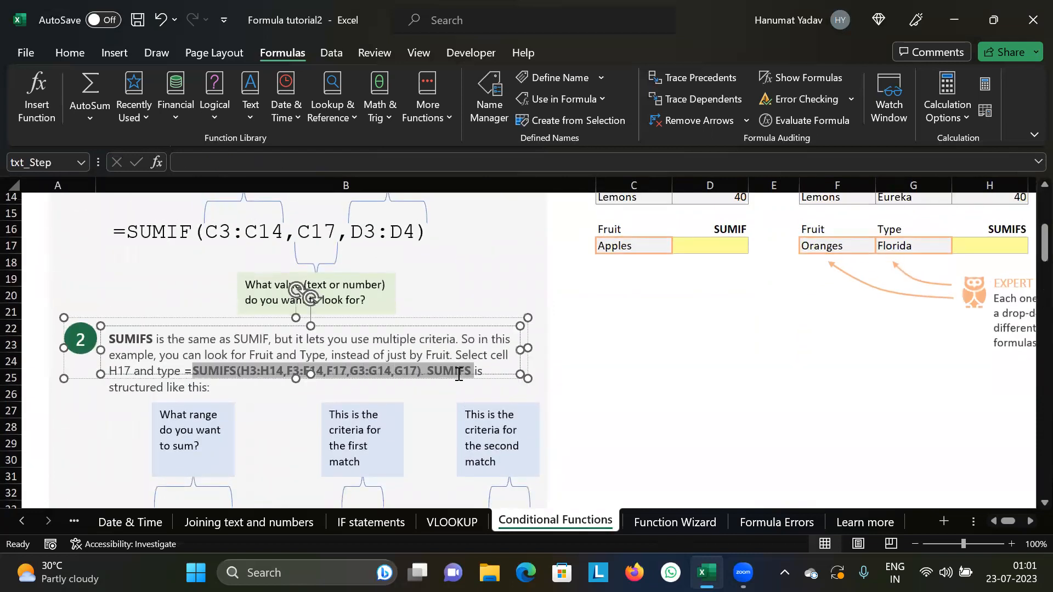
pyautogui.click(434, 390)
pyautogui.click(700, 366)
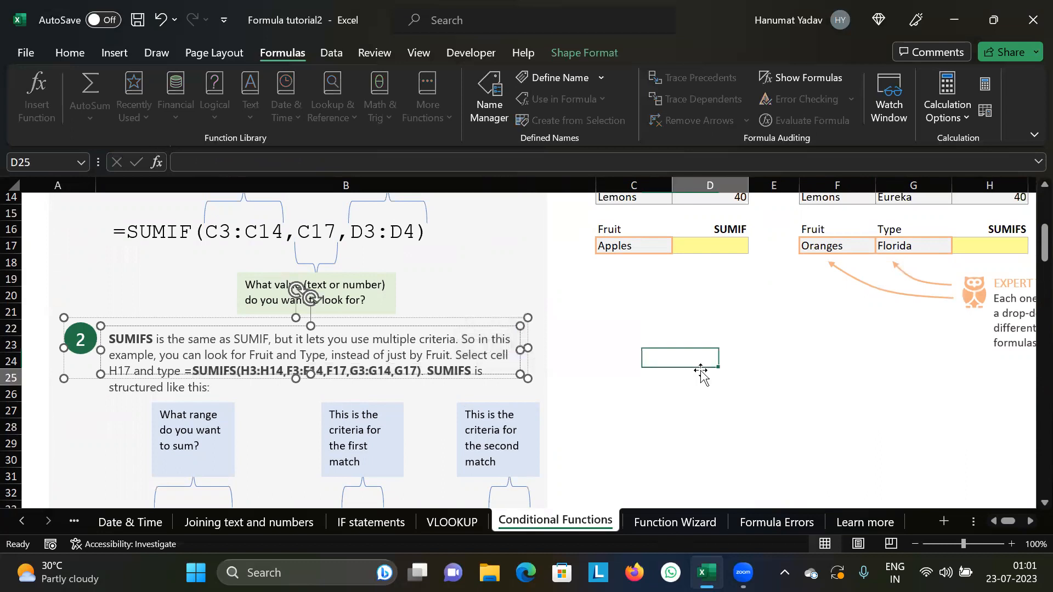
# Step: Leaf through the Function Wizard, Formula Errors and Learn more sheets and go back to the Start sheet
pyautogui.click(674, 520)
pyautogui.click(752, 523)
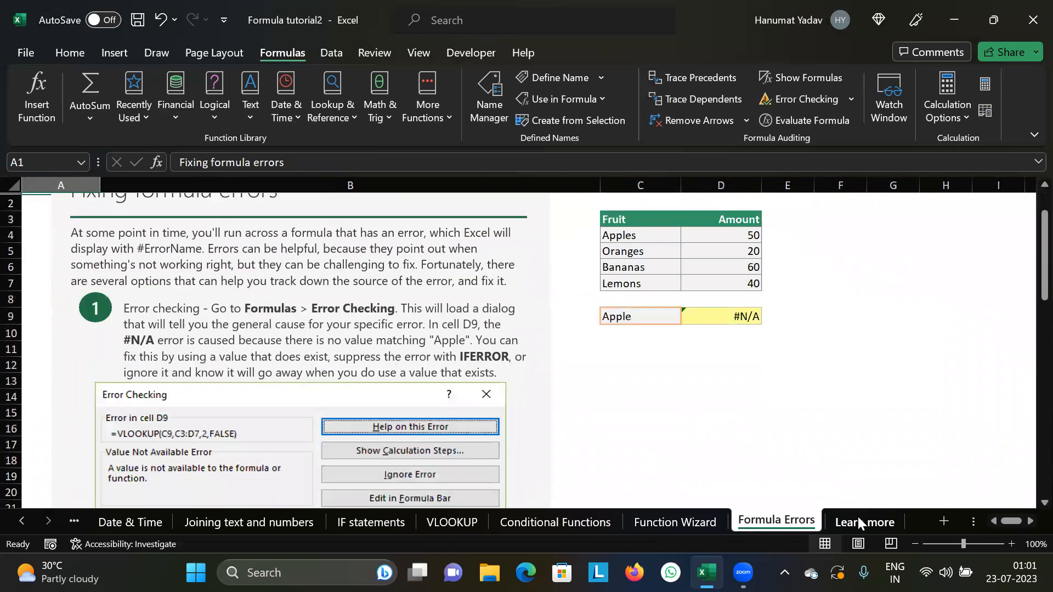
pyautogui.click(858, 518)
pyautogui.click(24, 520)
pyautogui.click(25, 519)
pyautogui.click(25, 520)
pyautogui.click(110, 524)
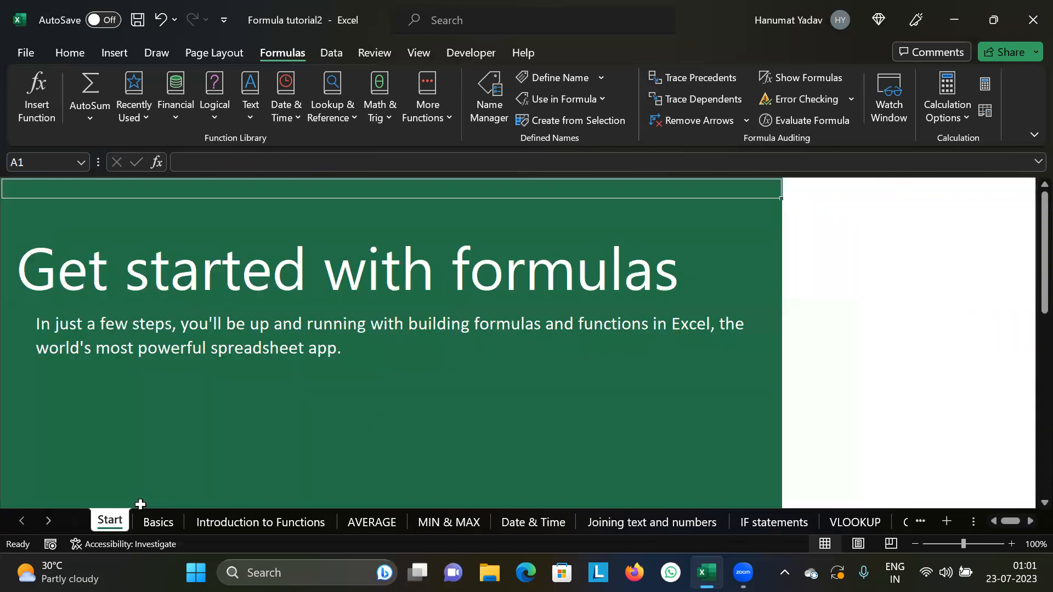